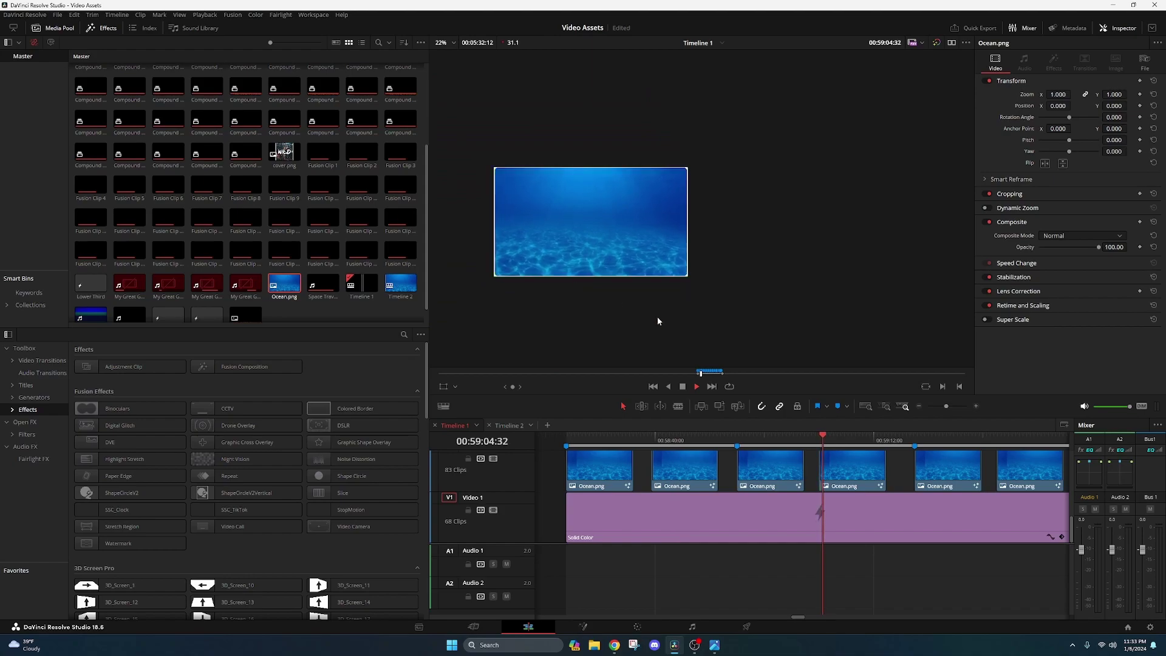
Step: Play back the Ocean.png animations at several points in Timeline 1, stop playback, and examine the framed image enlarged in the viewer
{"action": "left_click", "coordinate": [1001, 439]}
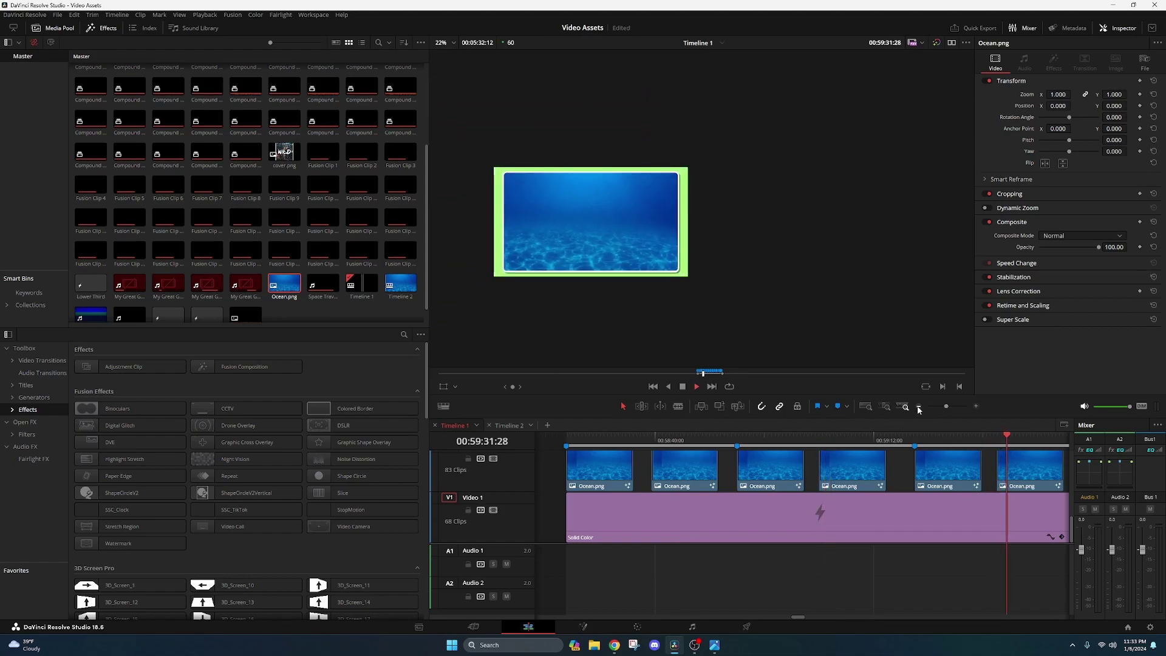
{"action": "key", "text": "ctrl+minus"}
{"action": "left_click", "coordinate": [894, 437]}
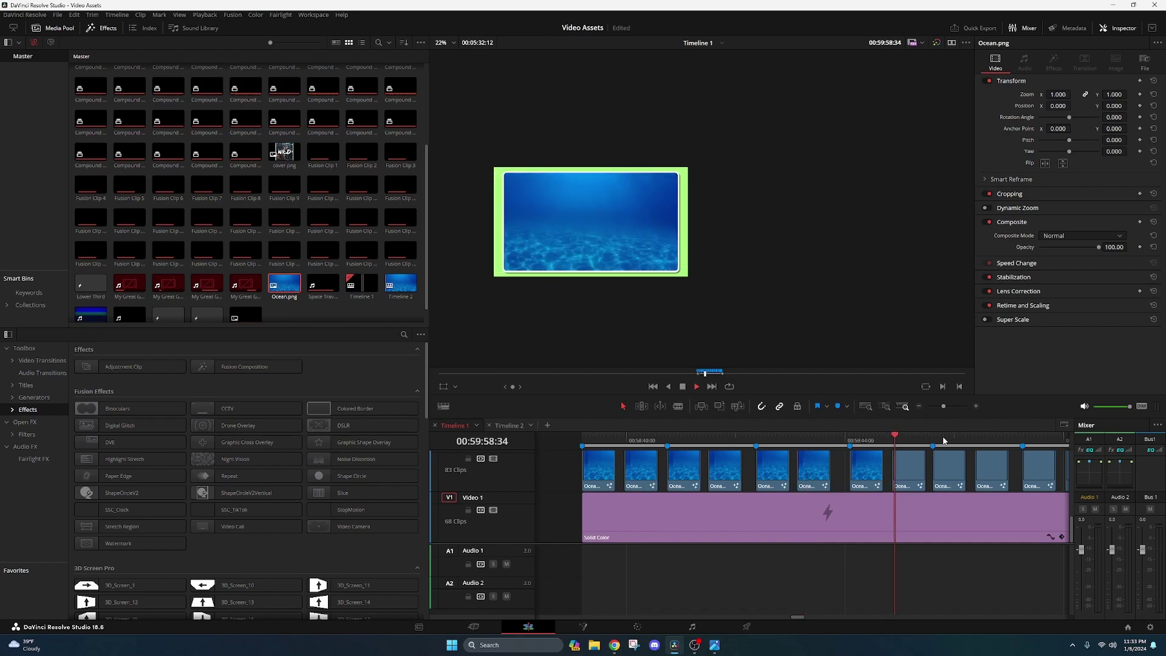
{"action": "left_click", "coordinate": [976, 437]}
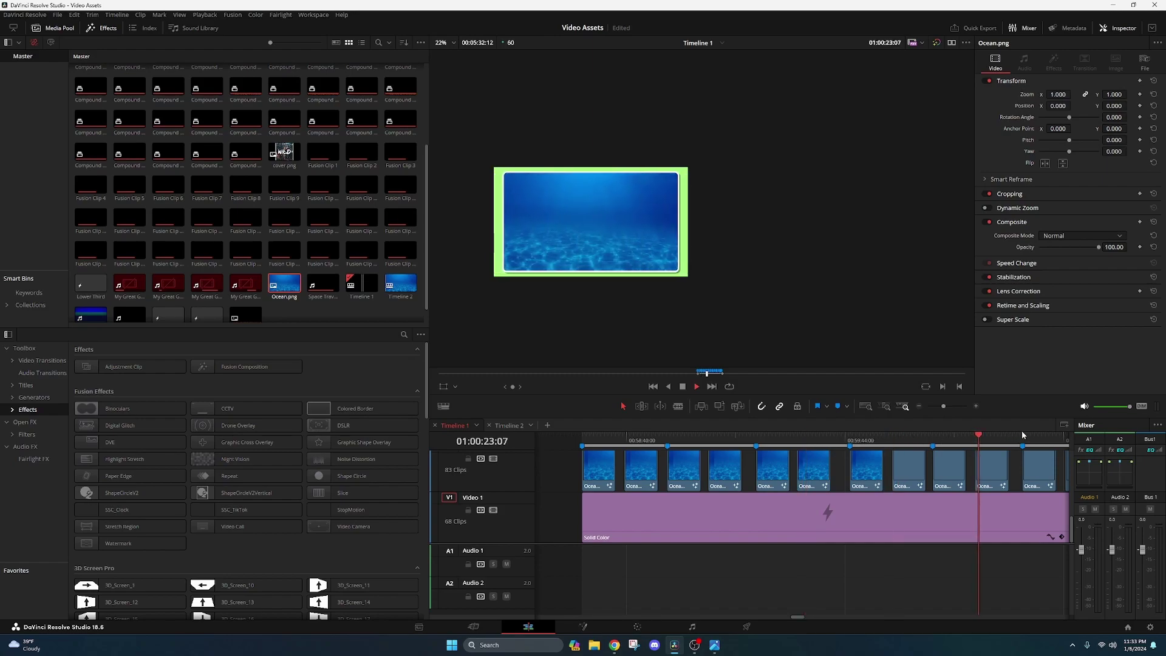
{"action": "left_click", "coordinate": [682, 387]}
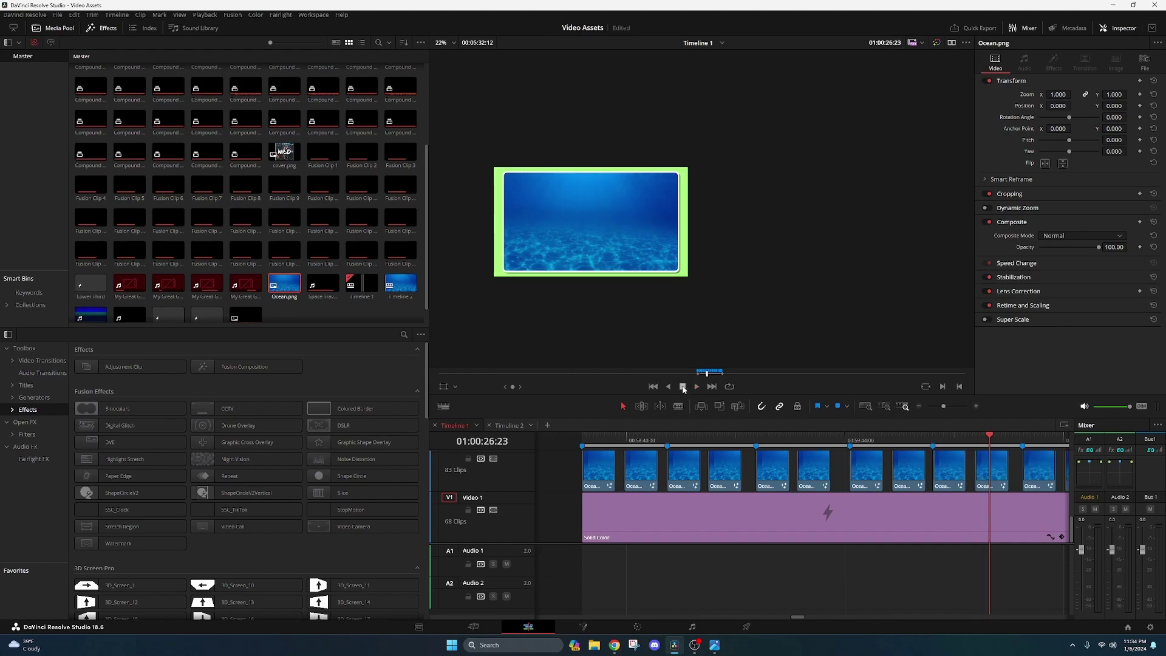
{"action": "scroll", "coordinate": [296, 572], "scroll_direction": "down", "scroll_amount": 10}
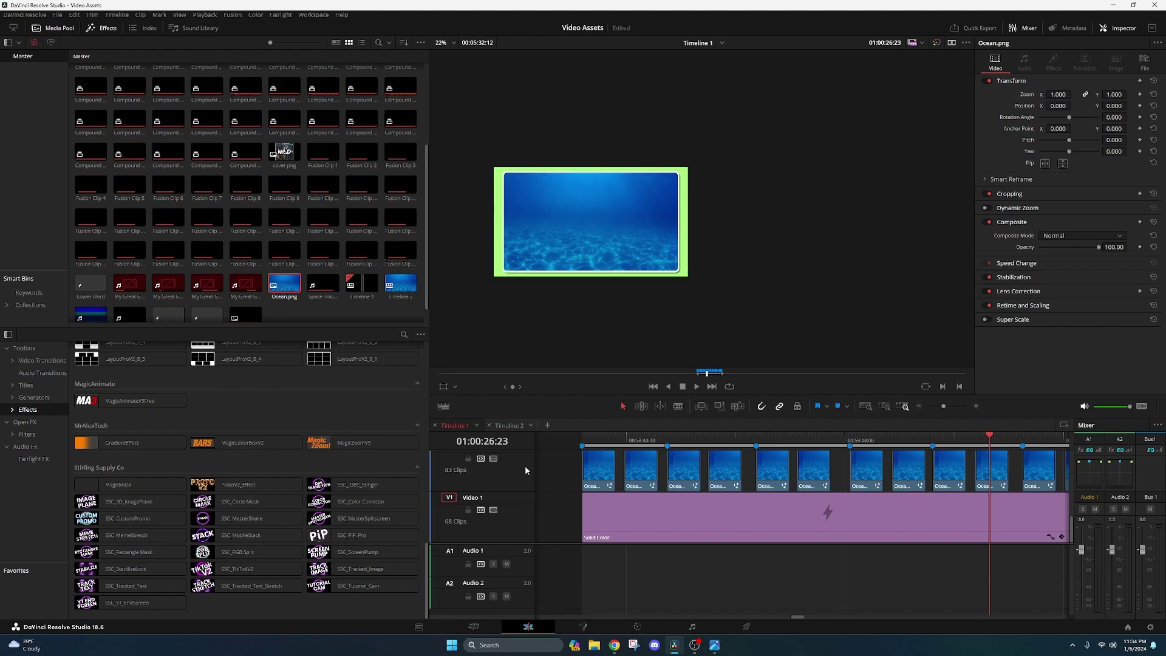
{"action": "scroll", "coordinate": [586, 222], "scroll_direction": "up", "scroll_amount": 3}
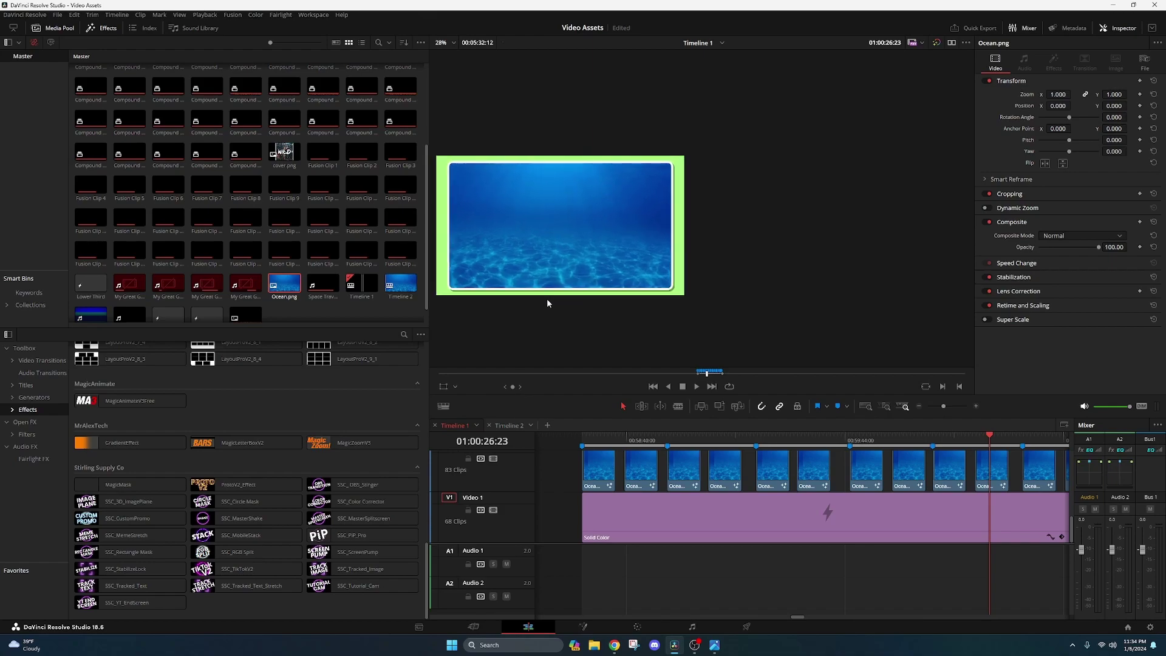
{"action": "scroll", "coordinate": [671, 257], "scroll_direction": "up", "scroll_amount": 2}
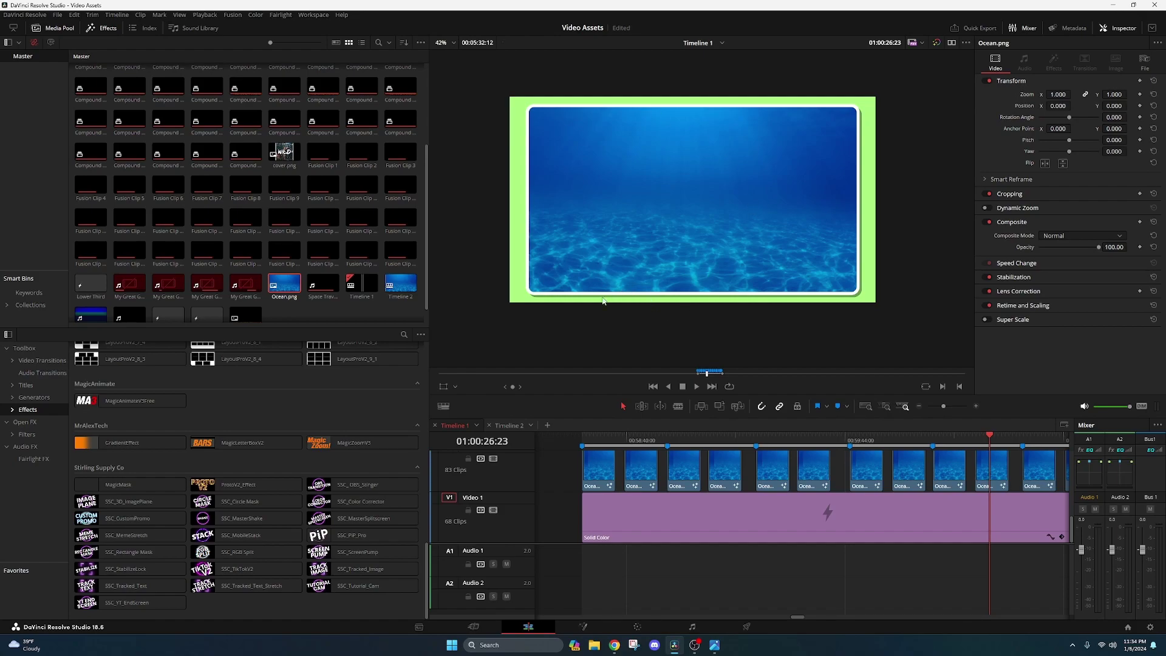
Step: Open Timeline 2 and temporarily disable the Video 2 track to inspect the Solid Color background beneath the ocean clip
{"action": "left_click", "coordinate": [509, 425]}
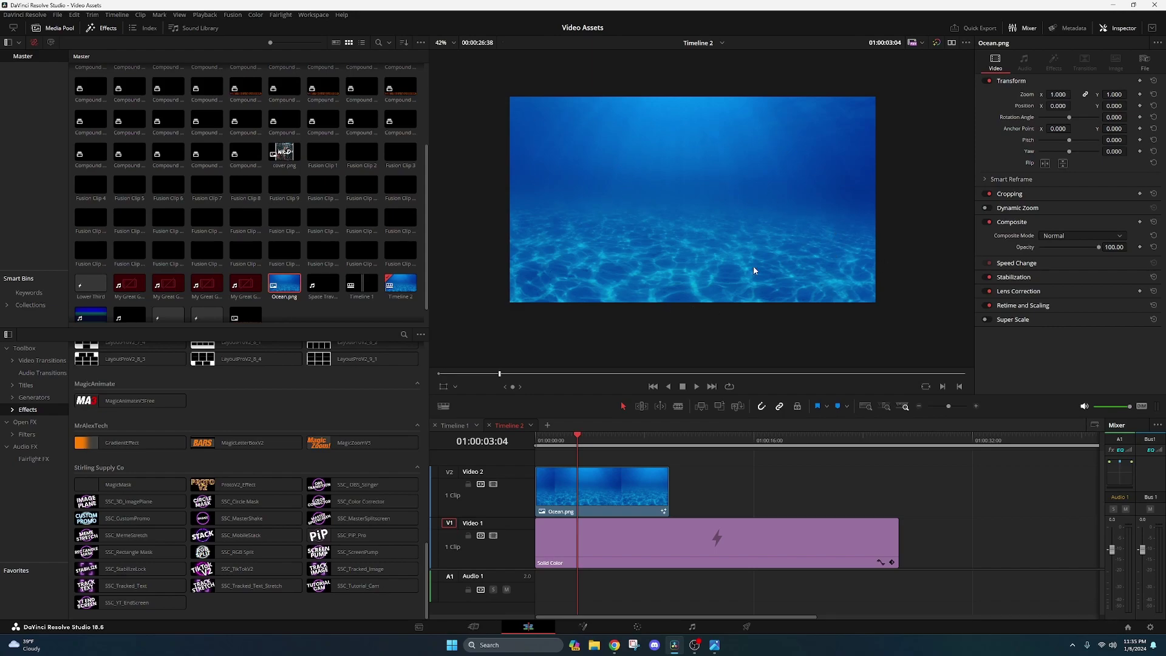
{"action": "left_click", "coordinate": [493, 484]}
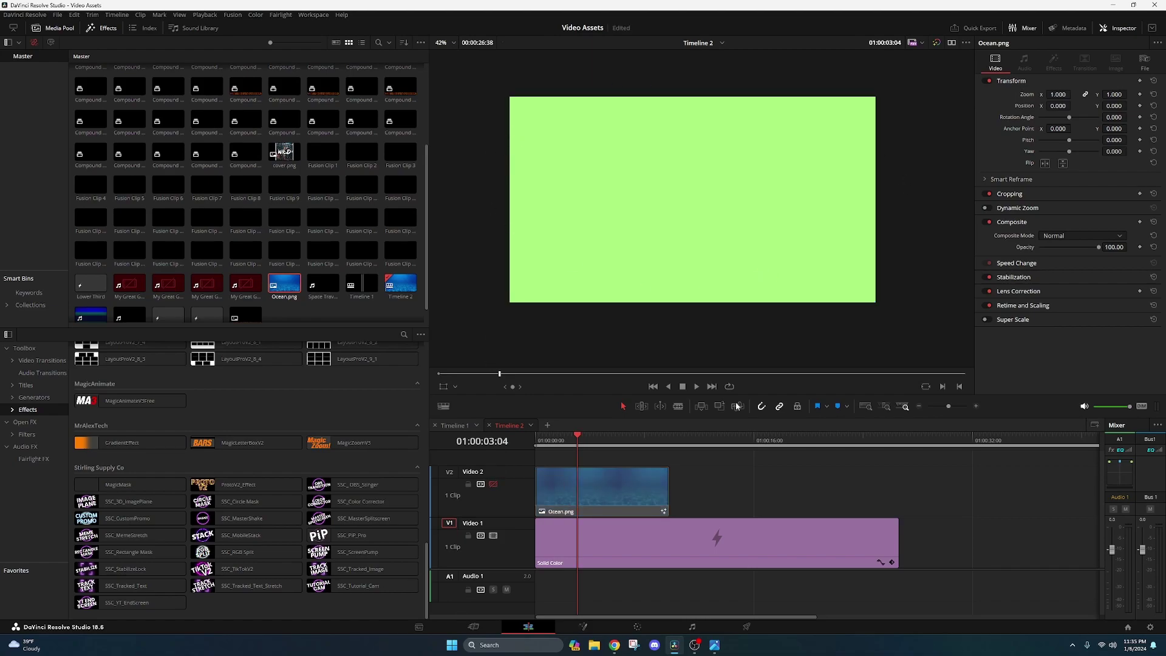
{"action": "left_click", "coordinate": [825, 299]}
{"action": "left_click", "coordinate": [1037, 85]}
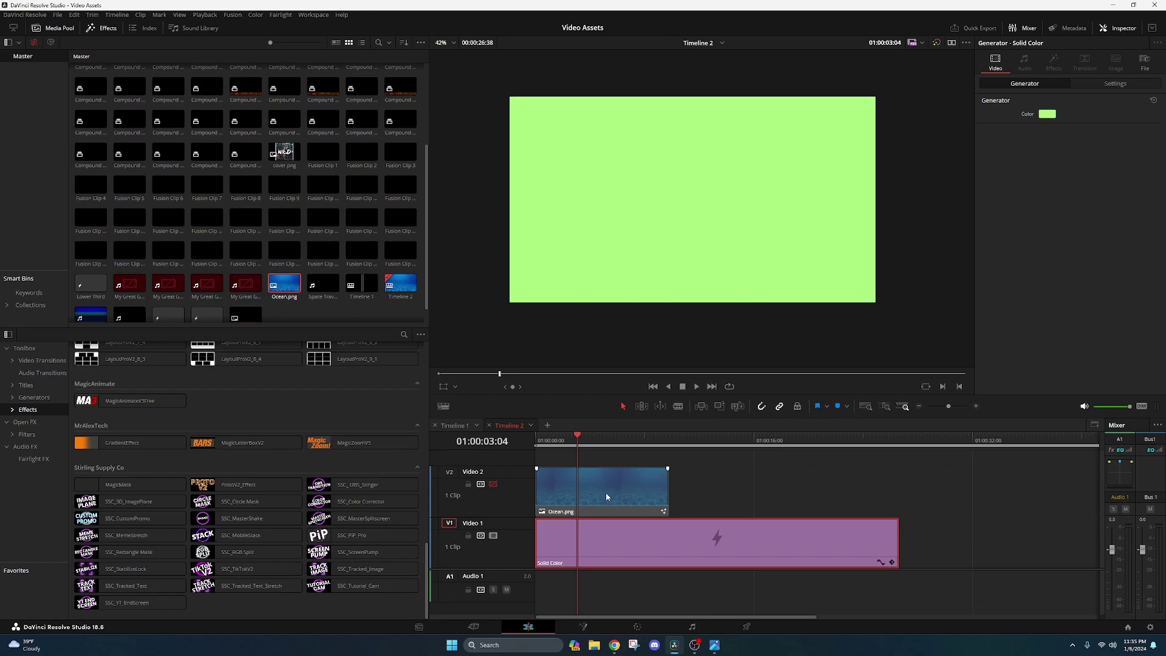
{"action": "left_click", "coordinate": [494, 485]}
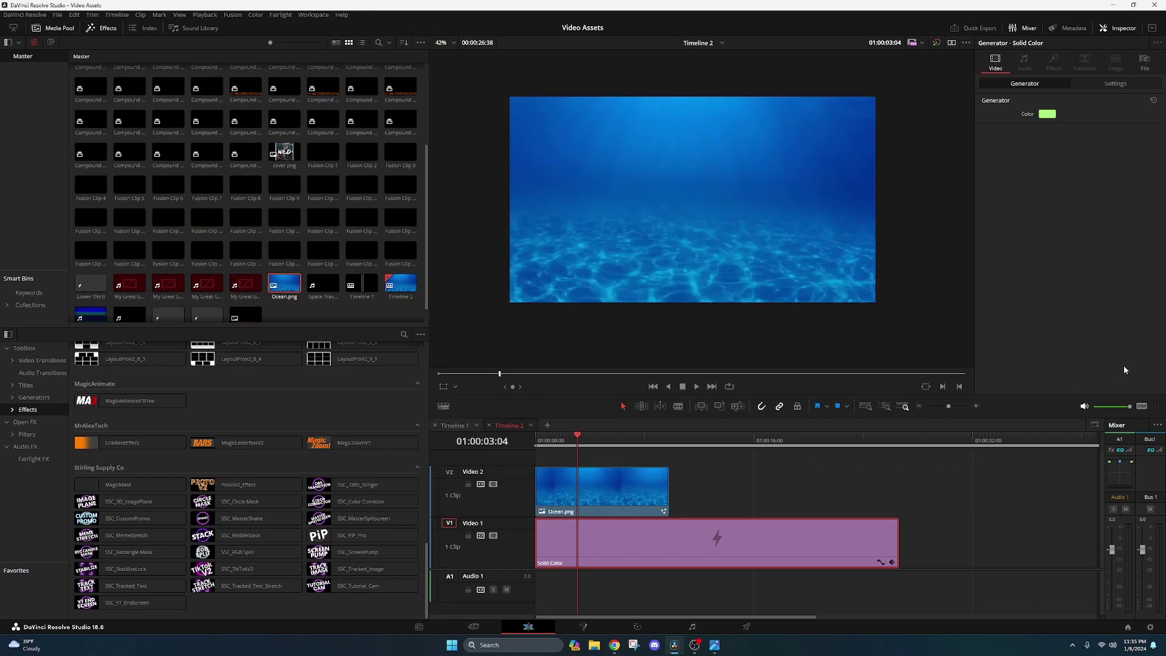
Step: Switch to Chrome to review the 7-Zip download page and the MagicAnimate product page with its price, and return to DaVinci Resolve
{"action": "left_click", "coordinate": [615, 645]}
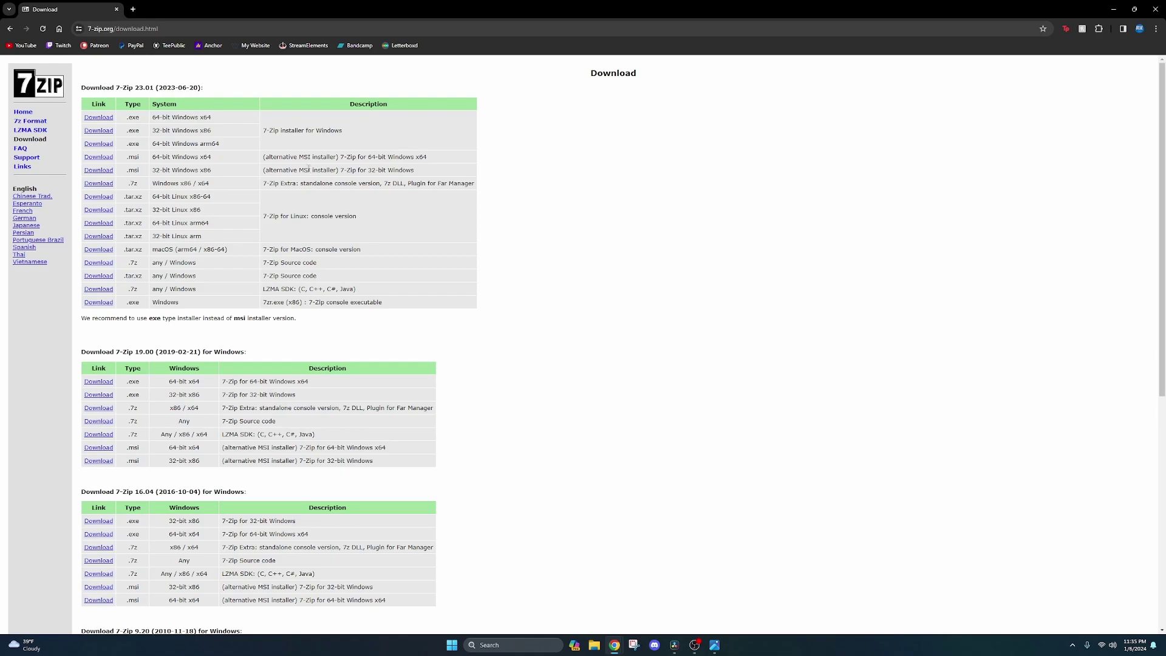
{"action": "key", "text": "alt+Tab"}
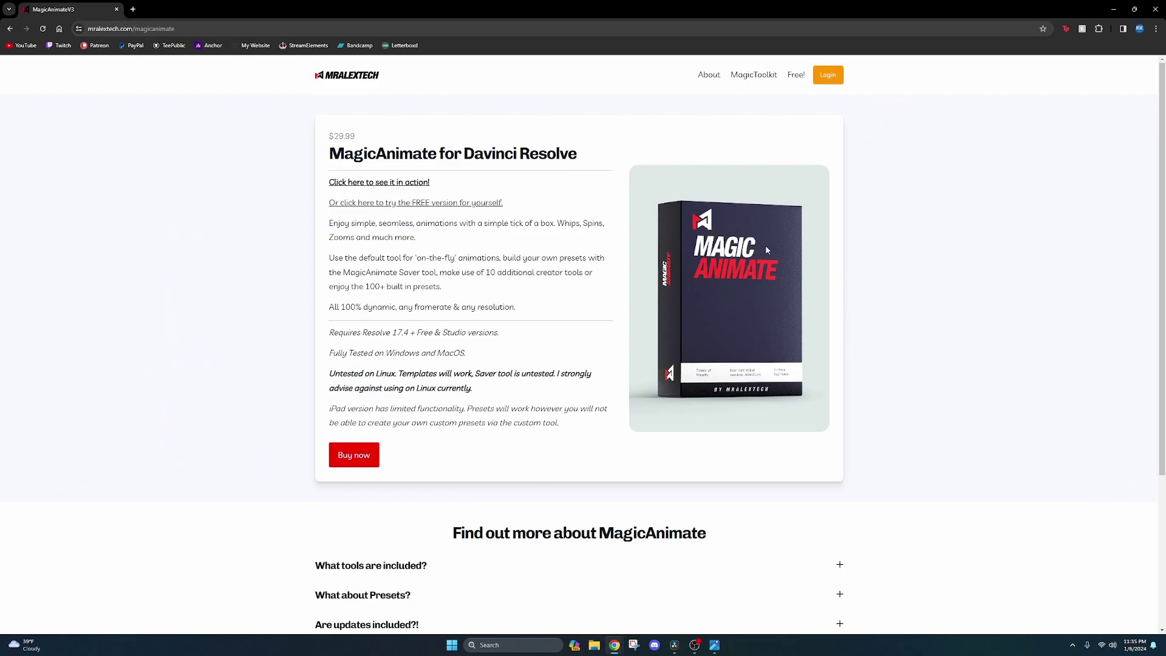
{"action": "left_click_drag", "start_coordinate": [364, 137], "coordinate": [322, 141]}
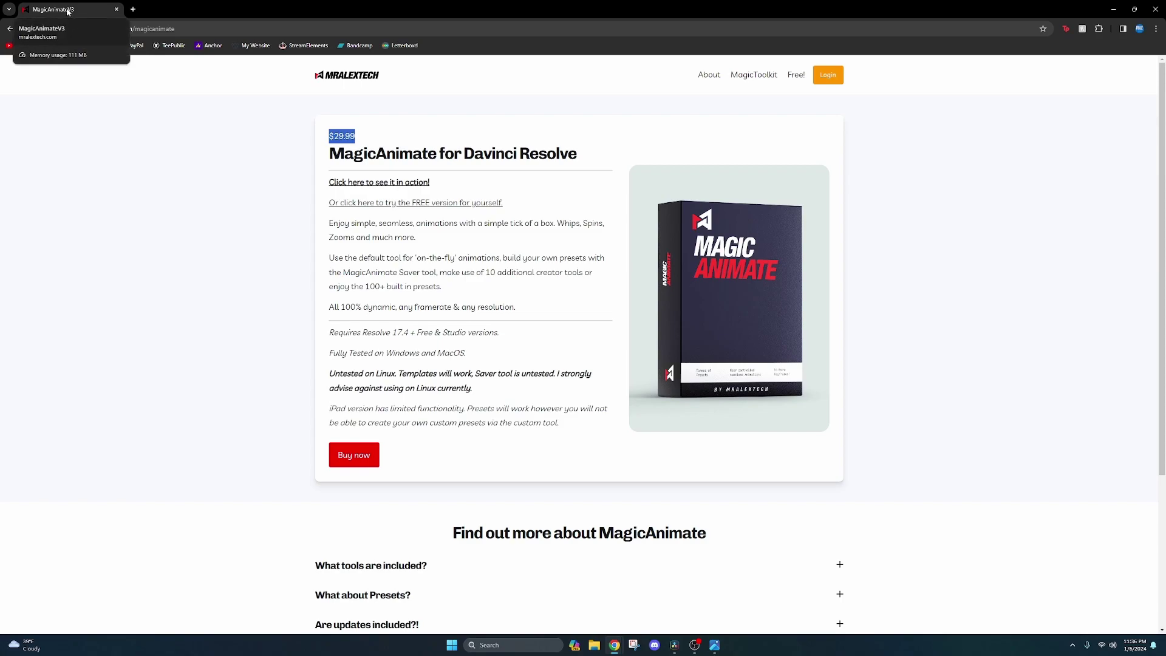
{"action": "left_click", "coordinate": [1113, 9]}
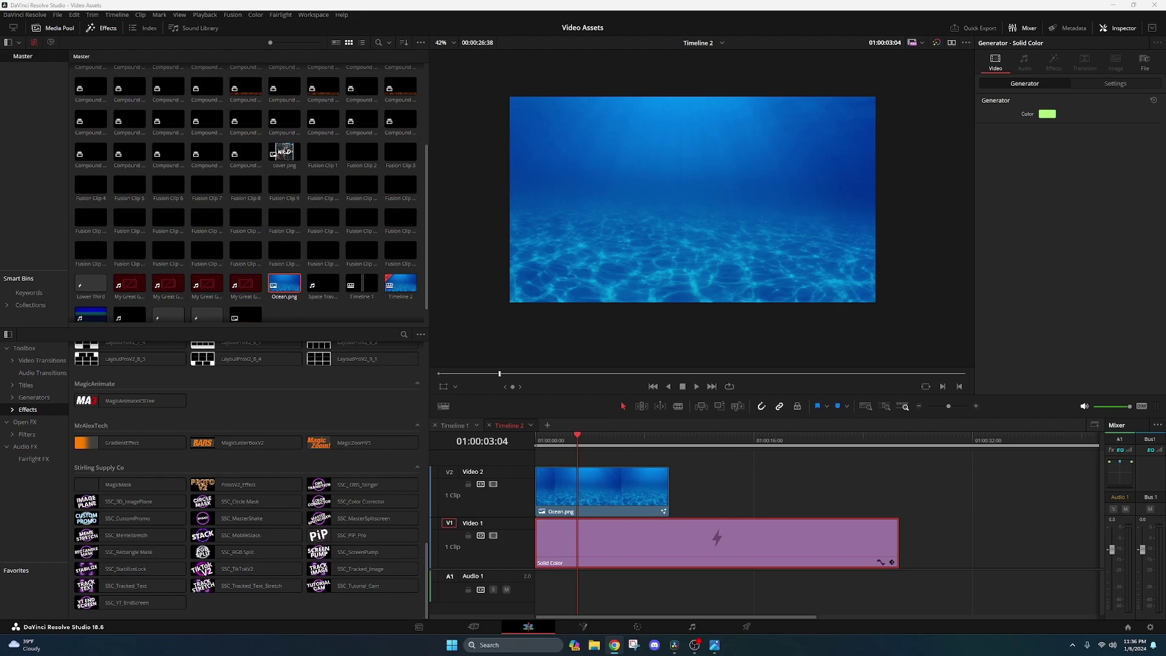
Step: Open the Ocean.png clip from Video 2 on the Fusion page and reposition its MediaIn1 and MediaOut1 nodes
{"action": "left_click", "coordinate": [822, 472]}
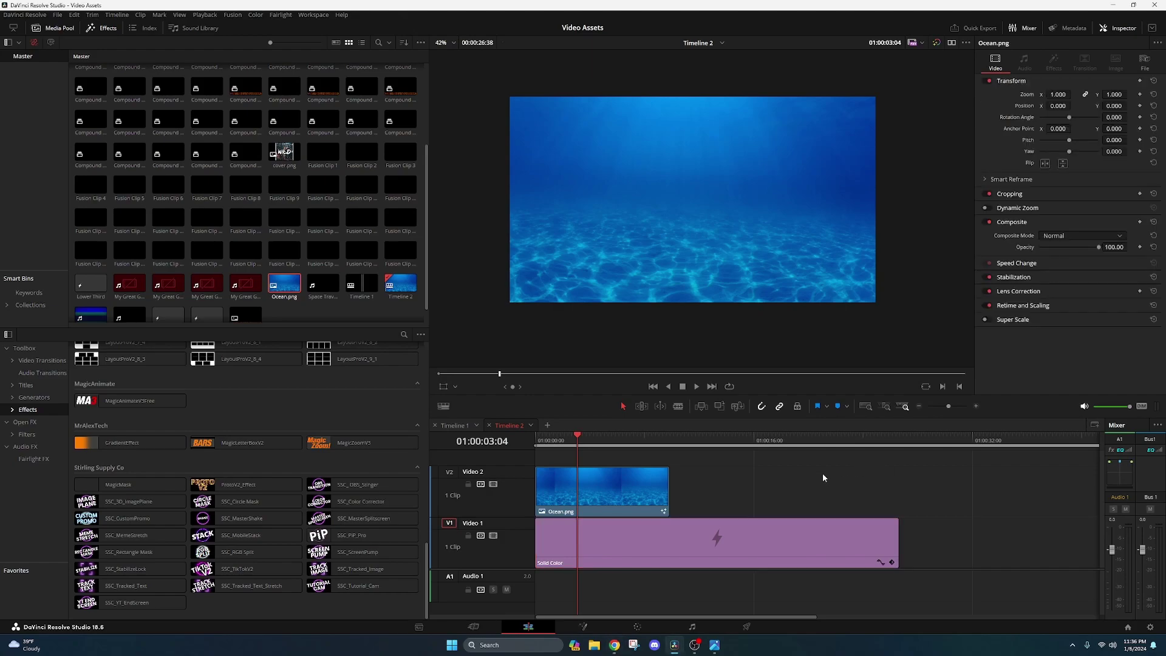
{"action": "left_click", "coordinate": [604, 480]}
{"action": "left_click", "coordinate": [581, 625]}
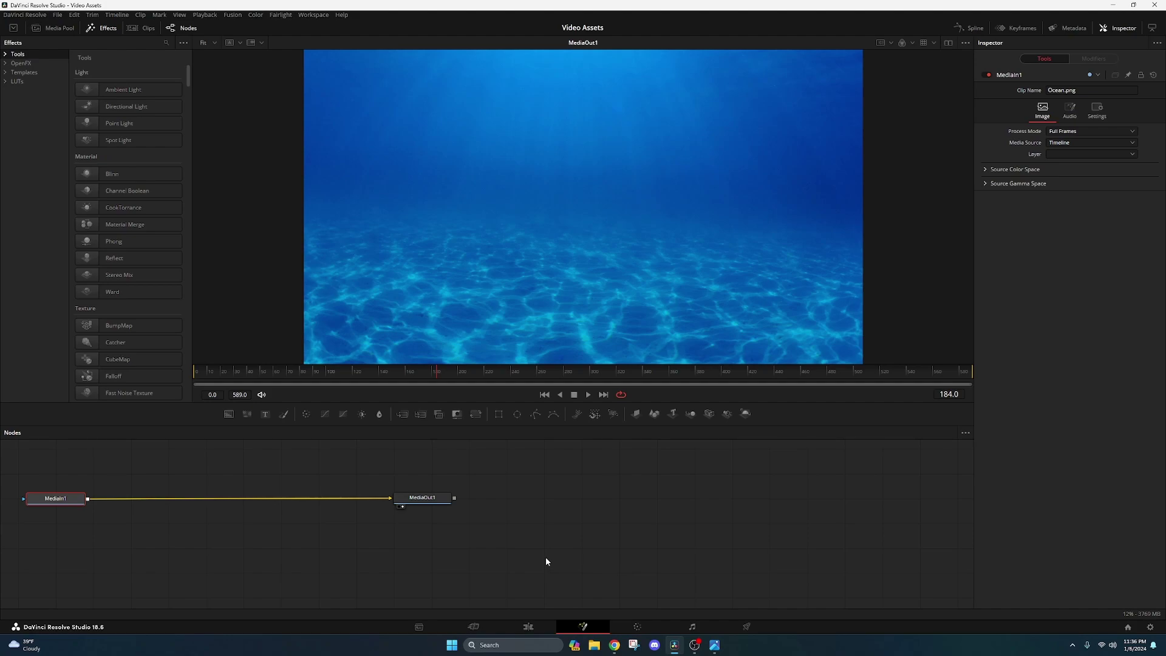
{"action": "left_click_drag", "start_coordinate": [421, 498], "coordinate": [428, 502]}
{"action": "mouse_move", "coordinate": [61, 503]}
{"action": "left_mouse_down"}
{"action": "mouse_move", "coordinate": [97, 527]}
{"action": "mouse_move", "coordinate": [73, 534]}
{"action": "mouse_move", "coordinate": [98, 523]}
{"action": "mouse_move", "coordinate": [77, 493]}
{"action": "mouse_move", "coordinate": [69, 510]}
{"action": "left_mouse_up"}
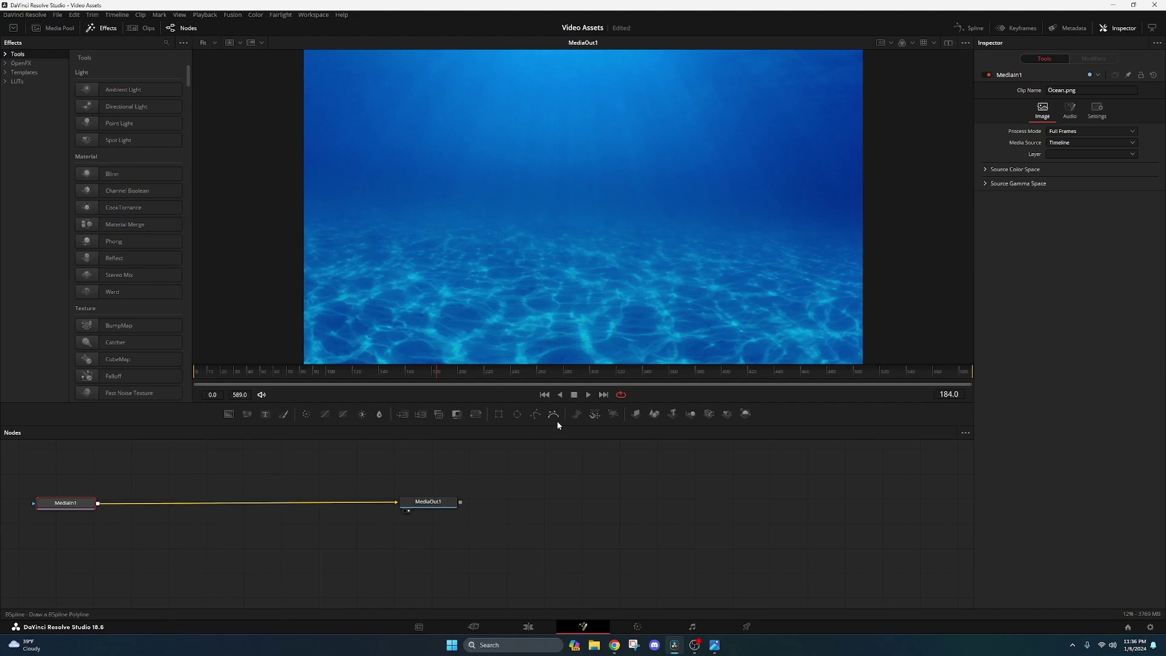
Step: Add a Fusion Composition to Video 2 at 01:00:30:08, past the end of the Solid Color clip, and open it on the Fusion page
{"action": "left_click", "coordinate": [528, 624]}
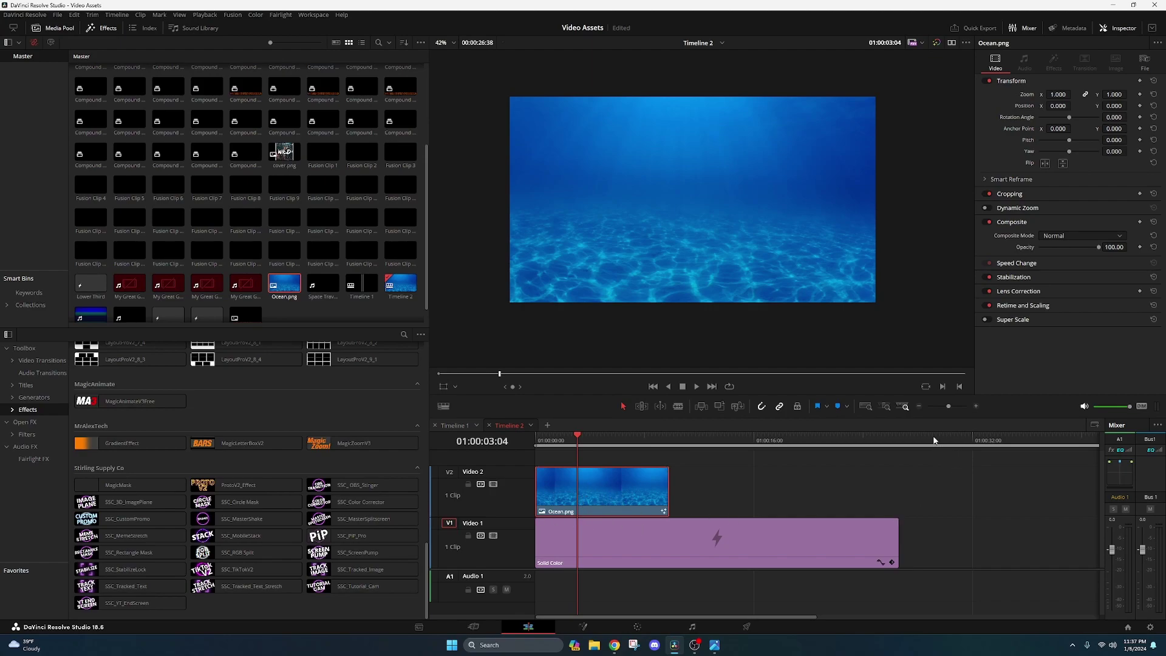
{"action": "right_click", "coordinate": [618, 497]}
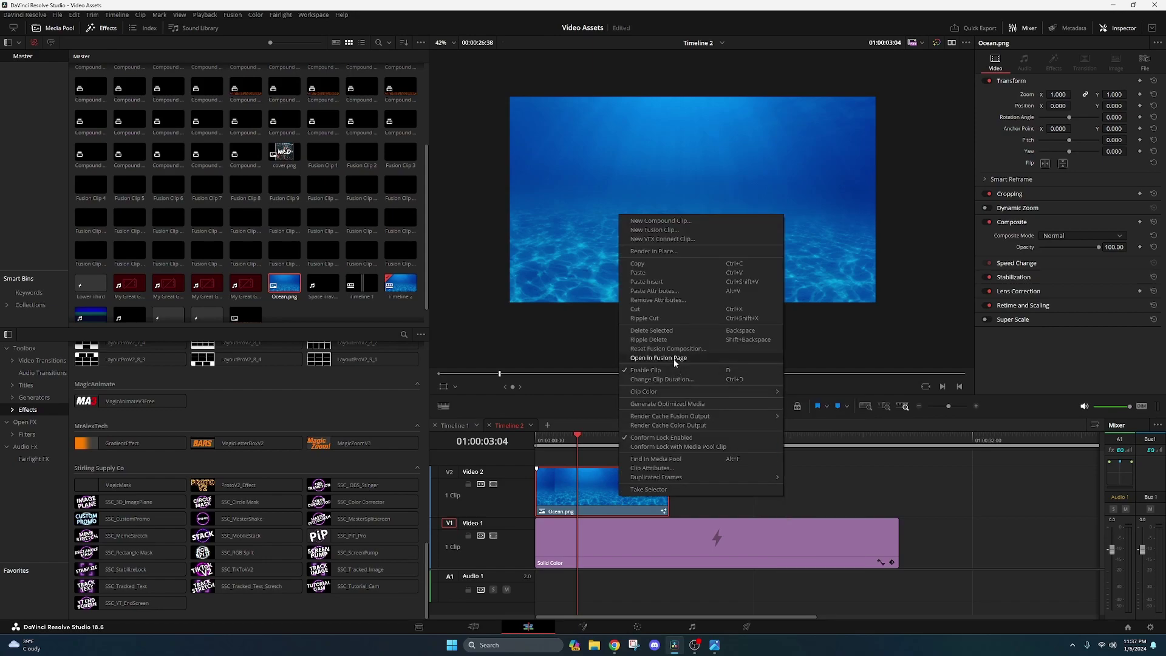
{"action": "left_click", "coordinate": [947, 443]}
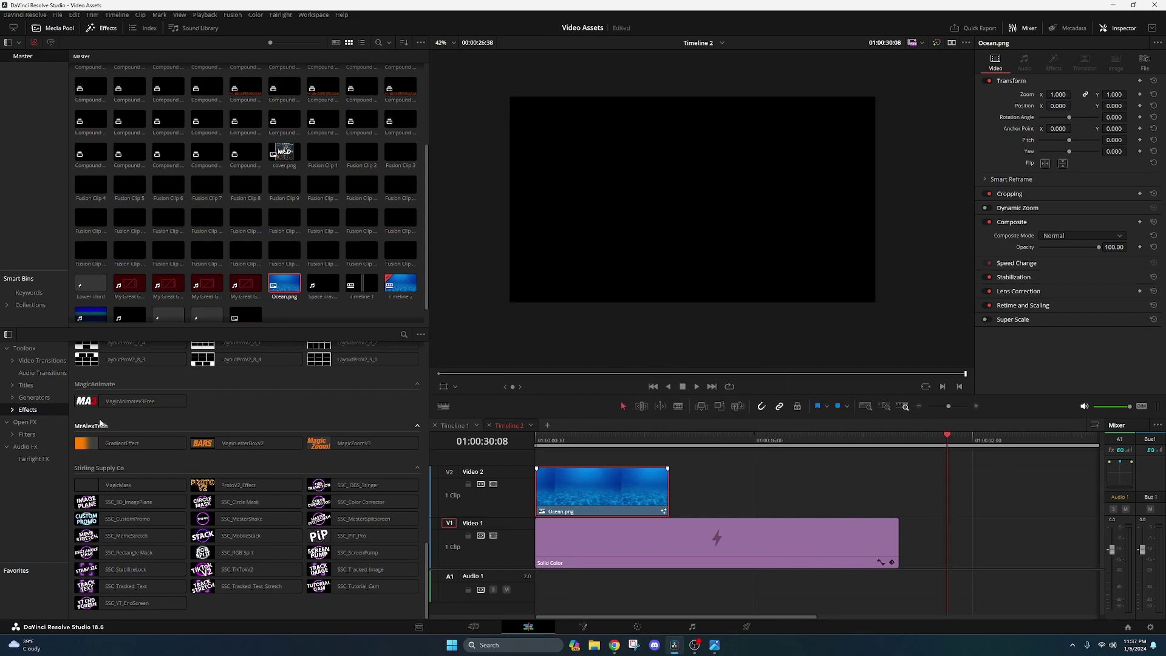
{"action": "scroll", "coordinate": [82, 420], "scroll_direction": "up", "scroll_amount": 10}
{"action": "left_click_drag", "start_coordinate": [219, 367], "coordinate": [966, 491]}
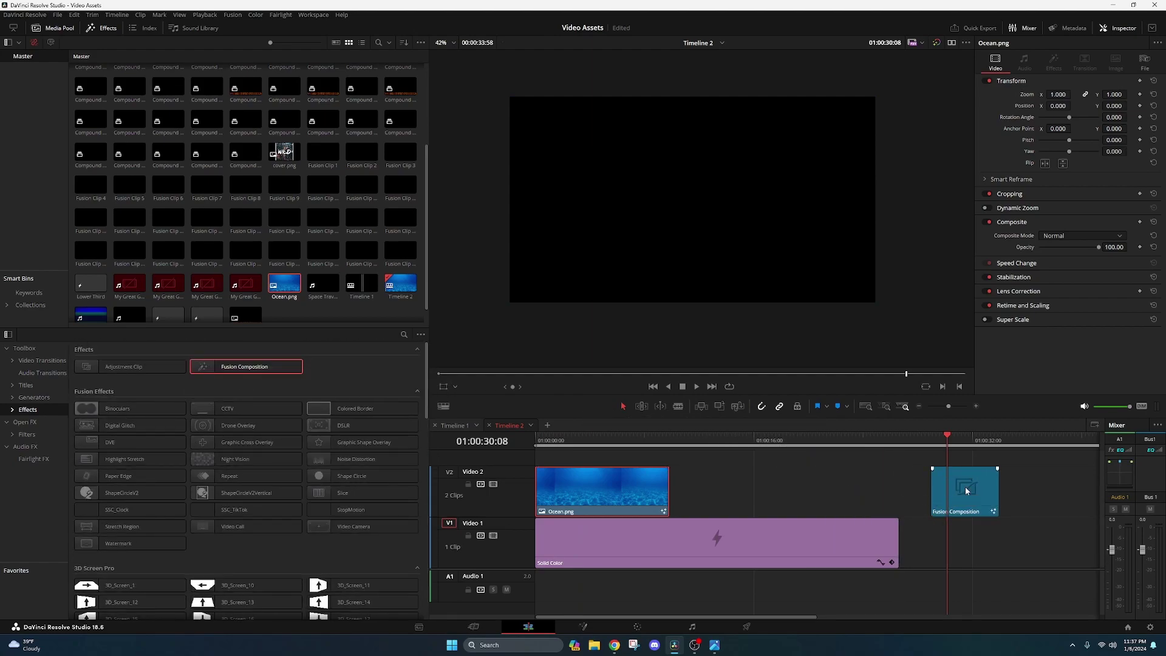
{"action": "left_click", "coordinate": [584, 626]}
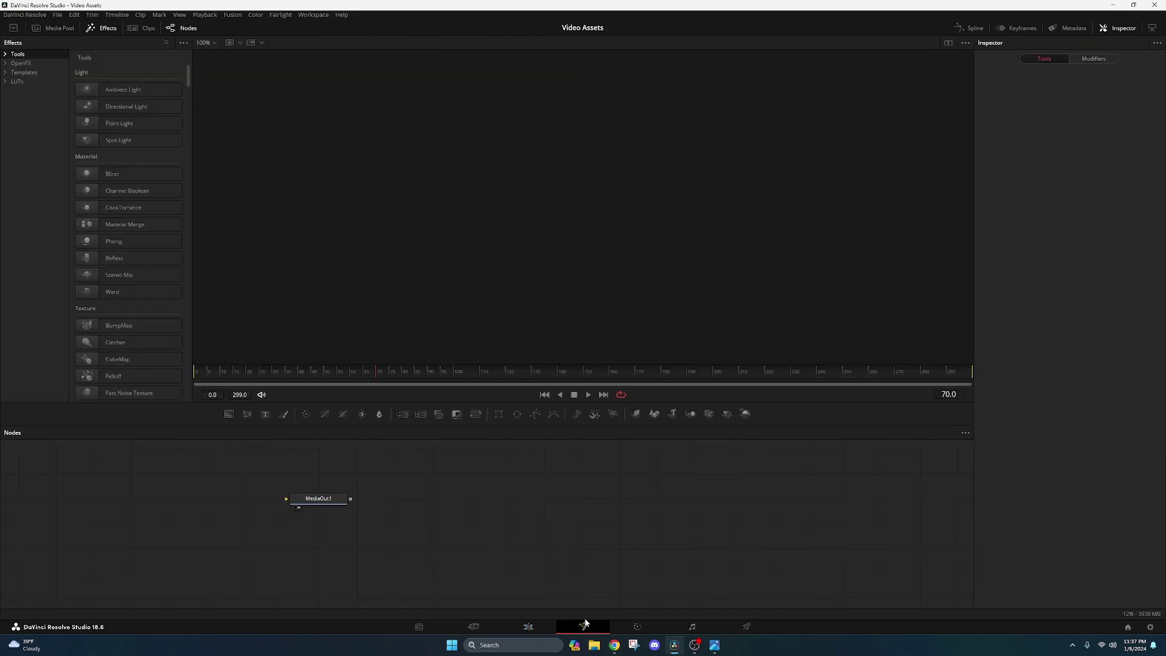
Step: Add Ocean.png from the media pool to the composition, connect it to MediaOut1, and space the two nodes apart
{"action": "left_click", "coordinate": [53, 28]}
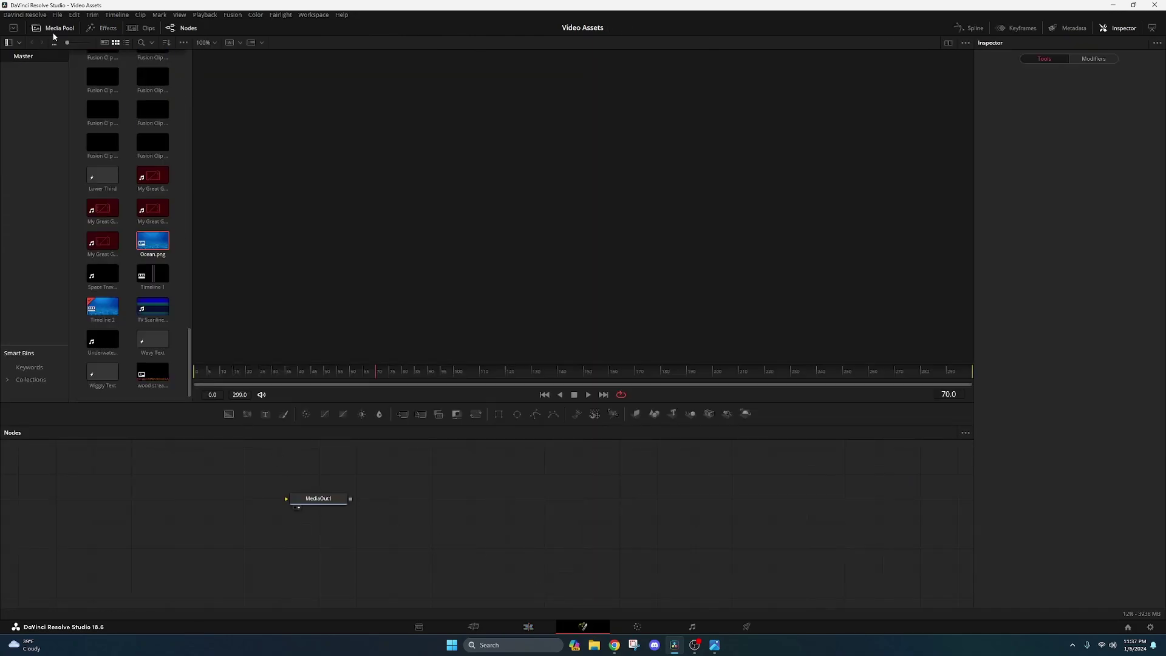
{"action": "left_click_drag", "start_coordinate": [151, 246], "coordinate": [162, 507]}
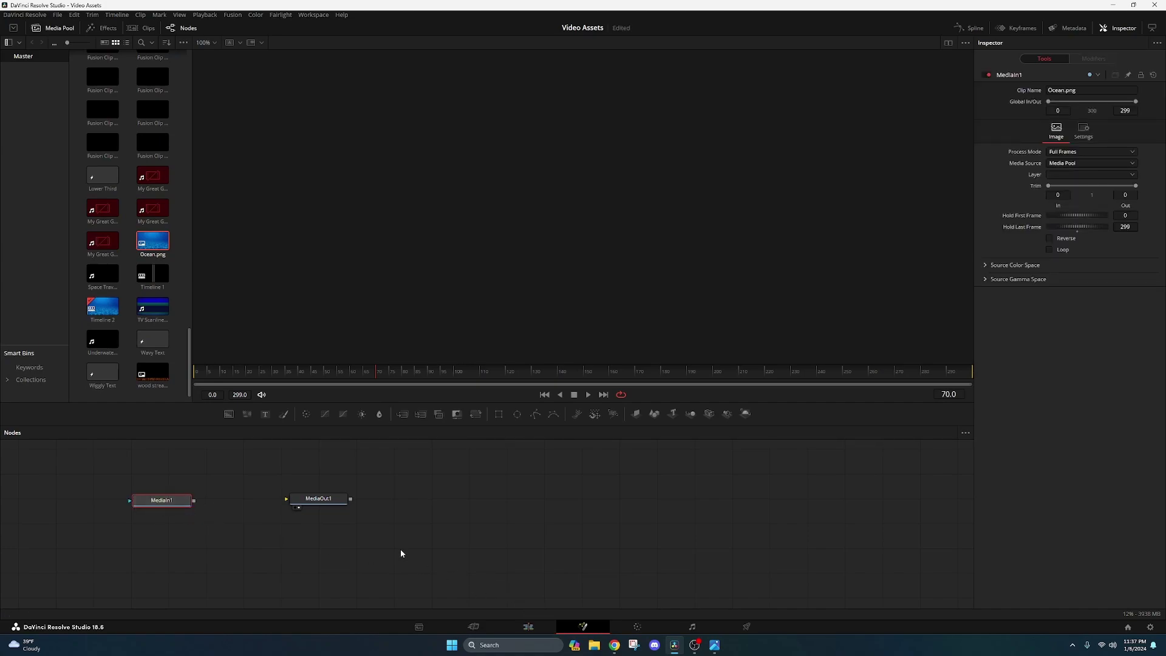
{"action": "left_click_drag", "start_coordinate": [195, 501], "coordinate": [520, 504]}
{"action": "left_click_drag", "start_coordinate": [164, 469], "coordinate": [408, 549]}
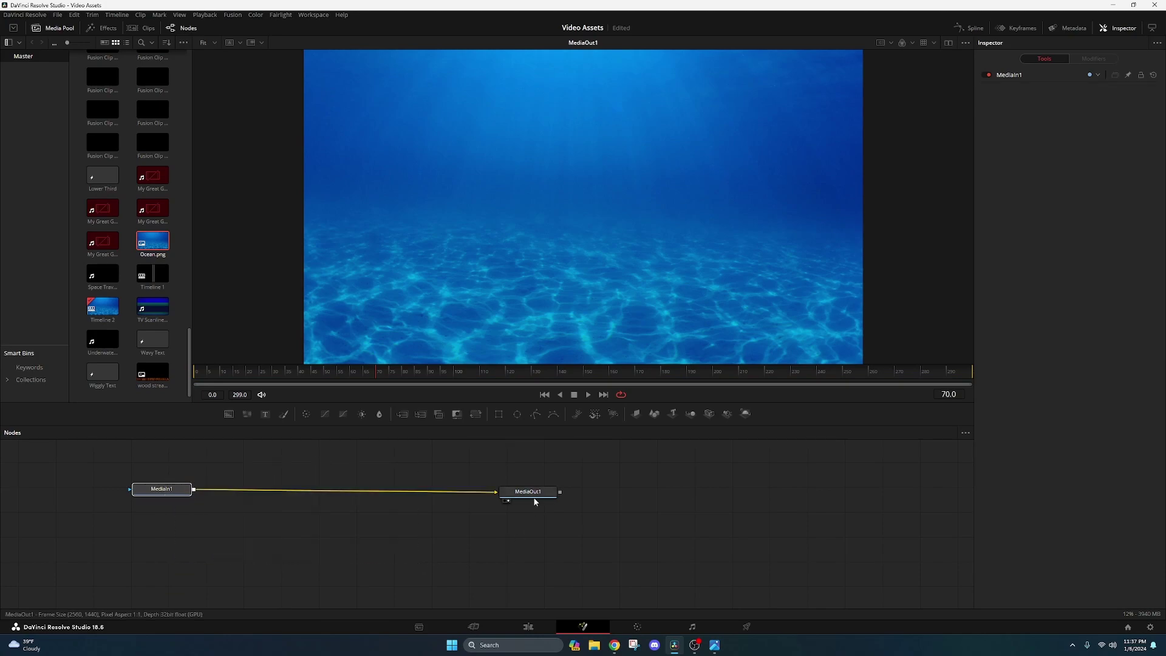
{"action": "left_click", "coordinate": [535, 495]}
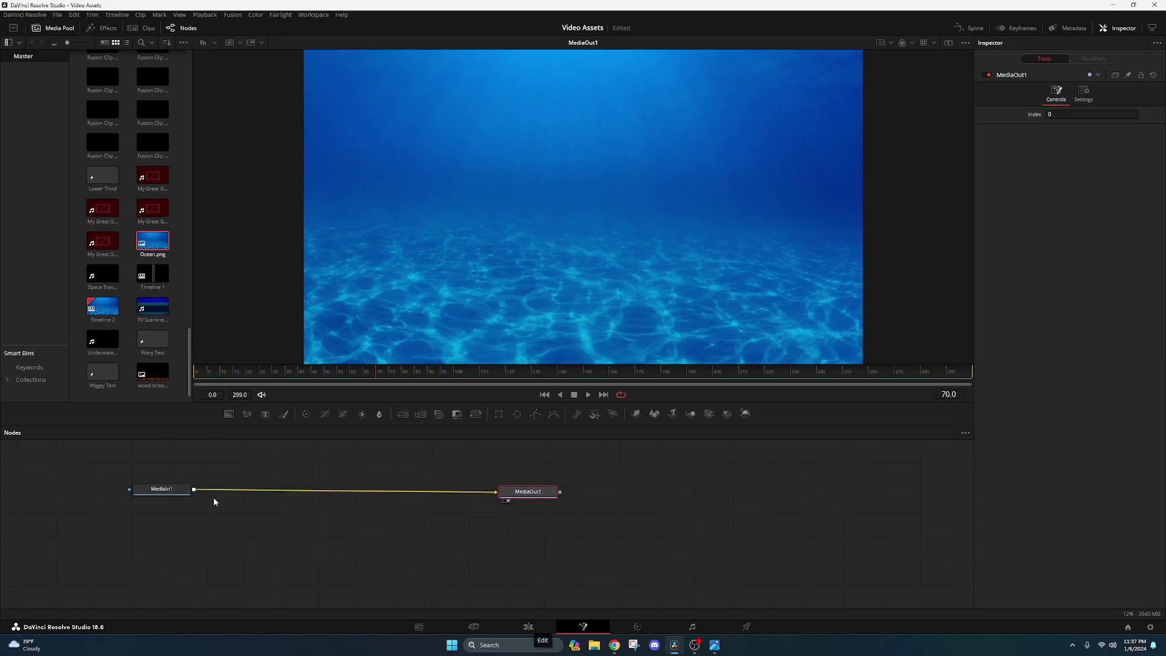
{"action": "left_click_drag", "start_coordinate": [160, 490], "coordinate": [176, 503]}
{"action": "left_click_drag", "start_coordinate": [519, 491], "coordinate": [516, 502]}
Step: Return to the Edit page, move the playhead to 01:00:03:20, and reopen the Ocean.png clip in Fusion, moving MediaOut1 farther from MediaIn1
{"action": "left_click", "coordinate": [531, 626]}
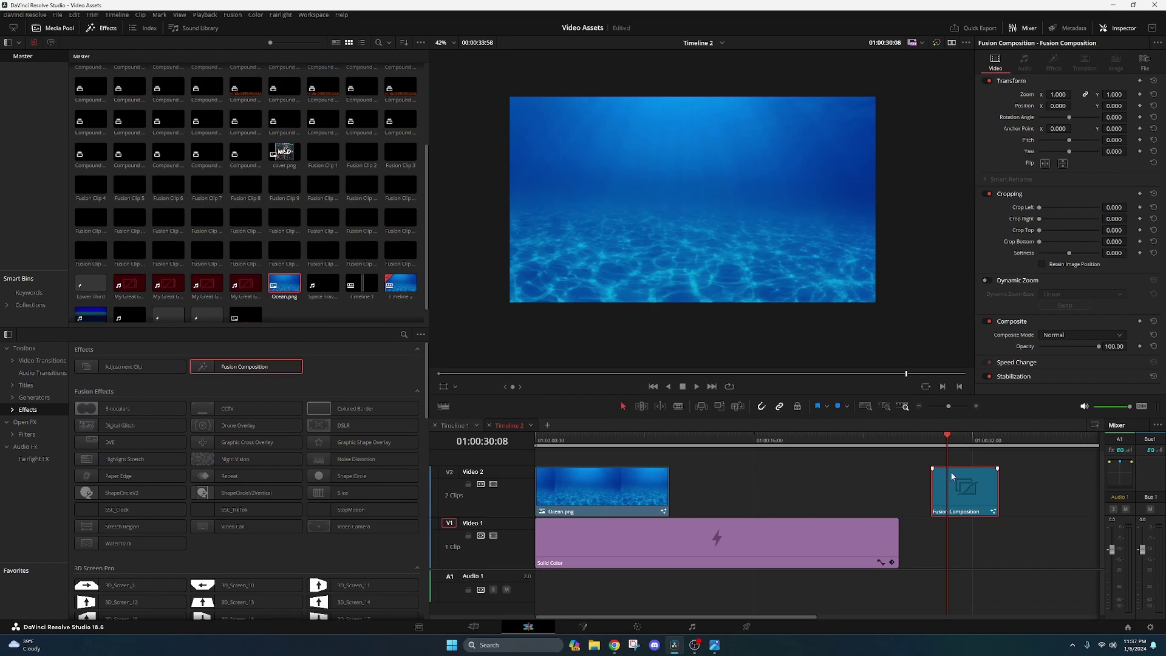
{"action": "left_click", "coordinate": [583, 626]}
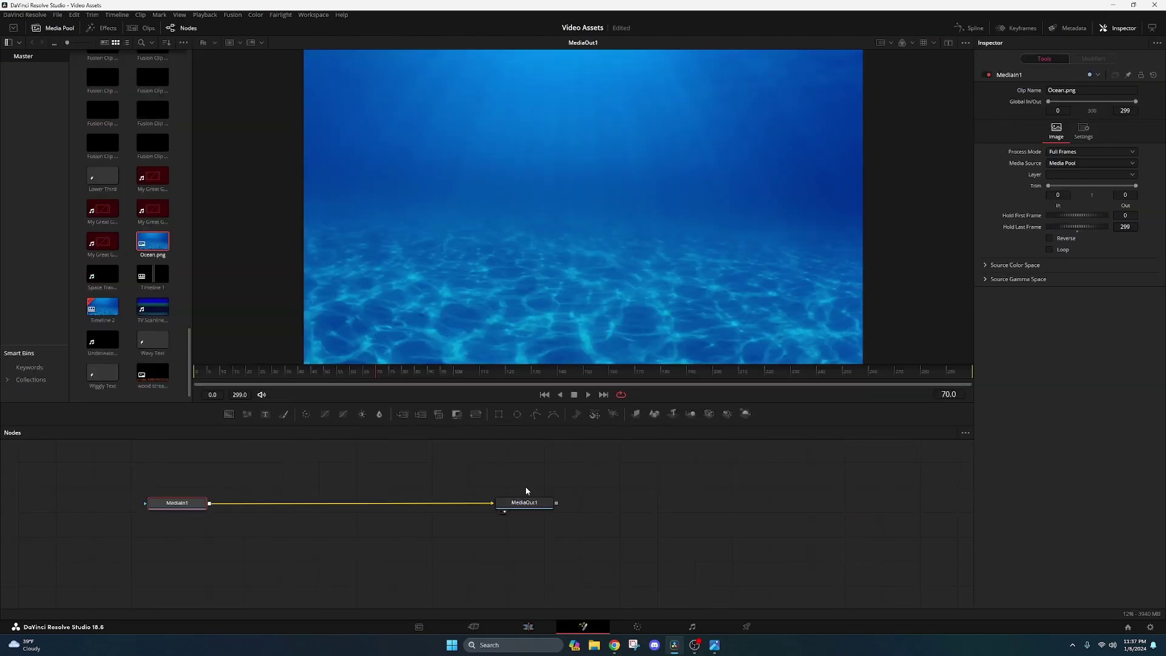
{"action": "left_click", "coordinate": [528, 626]}
{"action": "left_click", "coordinate": [581, 445]}
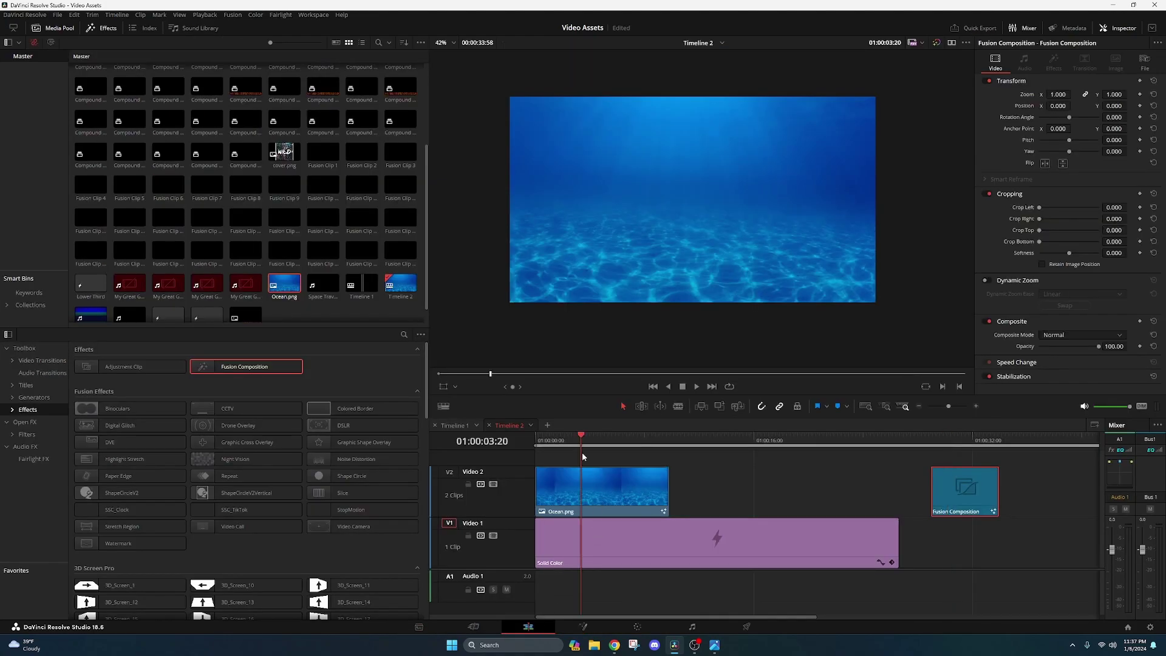
{"action": "left_click", "coordinate": [582, 625]}
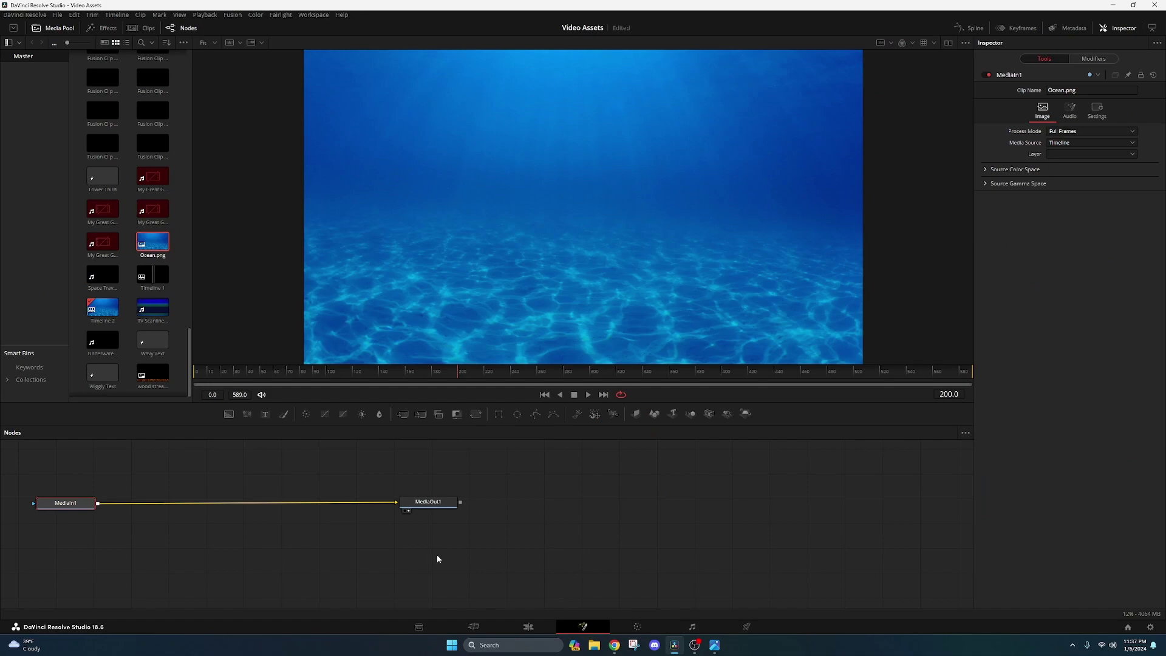
{"action": "left_click_drag", "start_coordinate": [424, 503], "coordinate": [443, 508]}
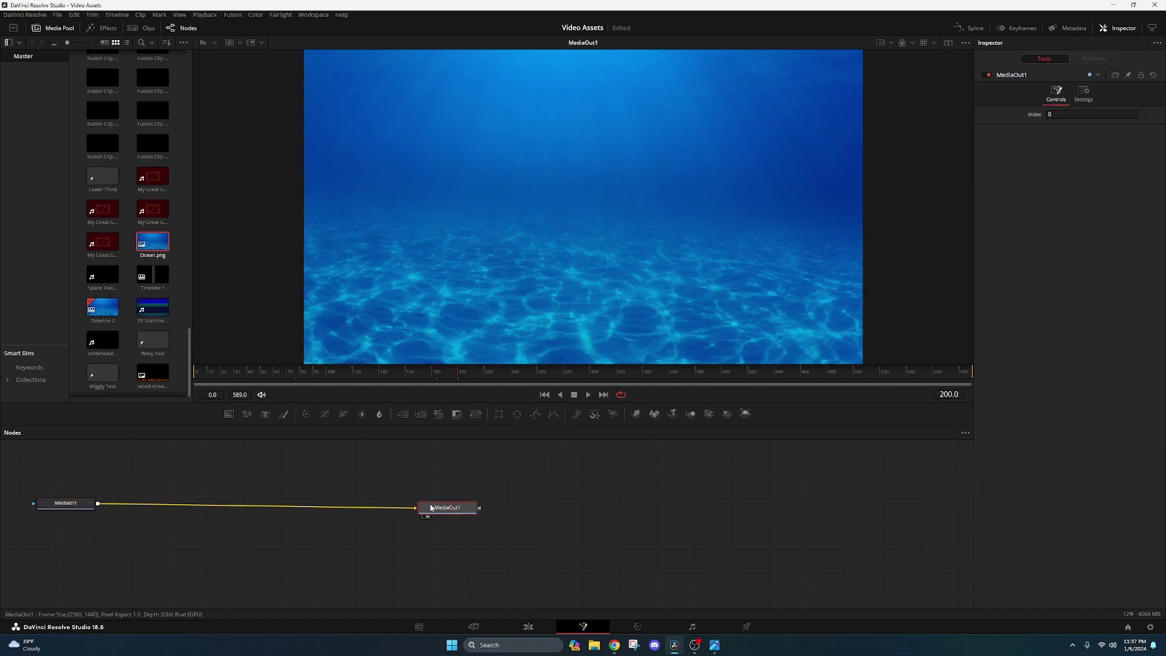
Step: Find the Video Collage OpenFX effect by searching for "video" and insert it between MediaIn1 and MediaOut1
{"action": "left_click", "coordinate": [106, 30]}
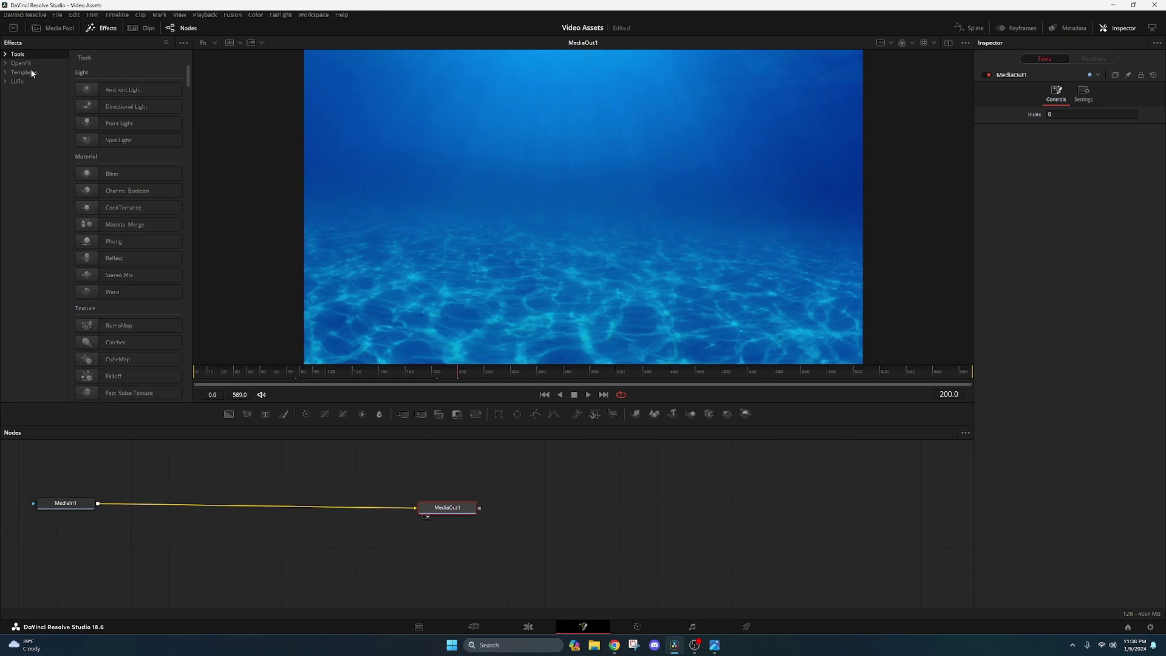
{"action": "left_click", "coordinate": [165, 44]}
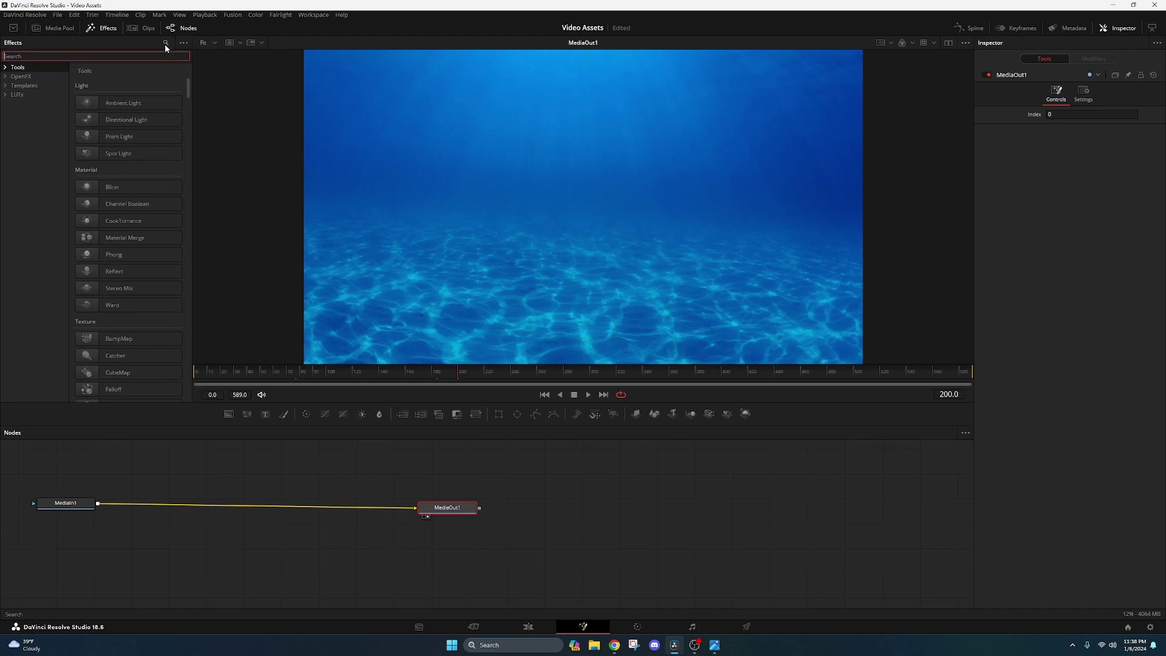
{"action": "type", "text": "video"}
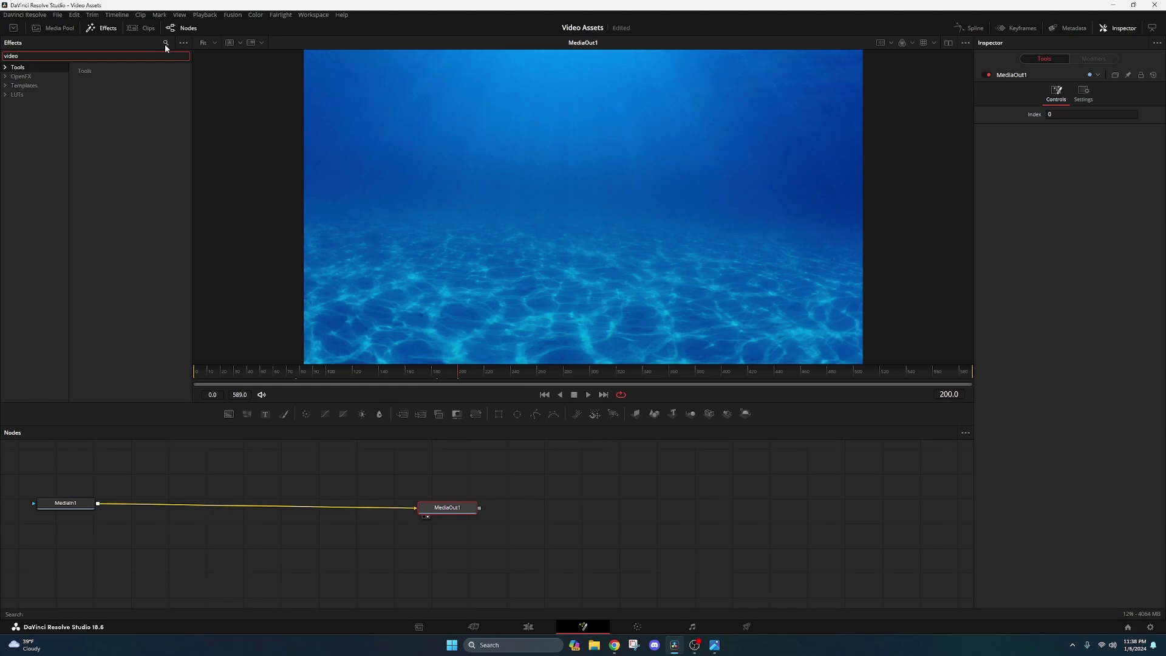
{"action": "left_click", "coordinate": [23, 86]}
{"action": "left_click", "coordinate": [21, 77]}
{"action": "left_click_drag", "start_coordinate": [112, 86], "coordinate": [153, 508]}
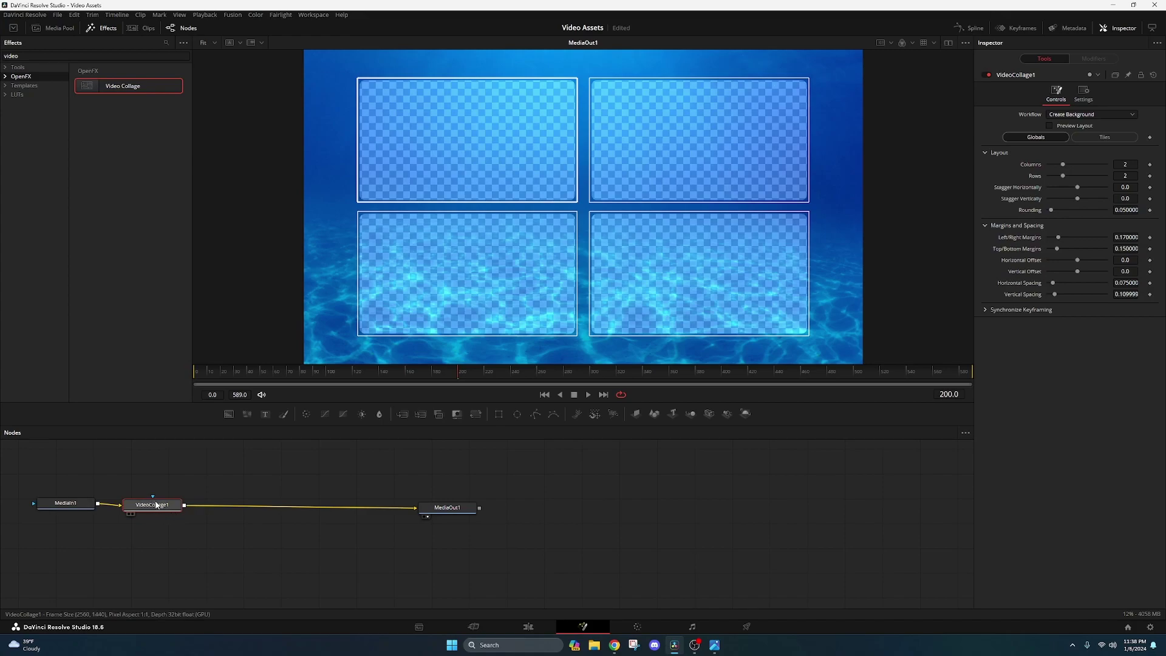
Step: Insert a Merge node after VideoCollage1 and space the two nodes apart
{"action": "left_click", "coordinate": [401, 414]}
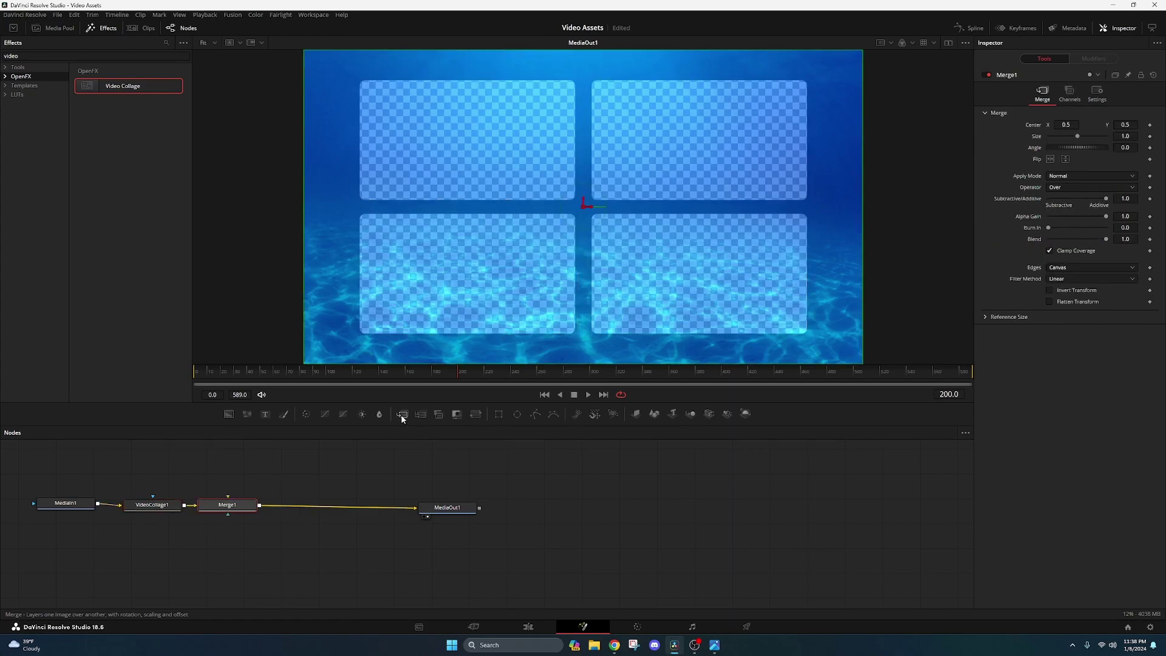
{"action": "left_click_drag", "start_coordinate": [217, 509], "coordinate": [233, 510]}
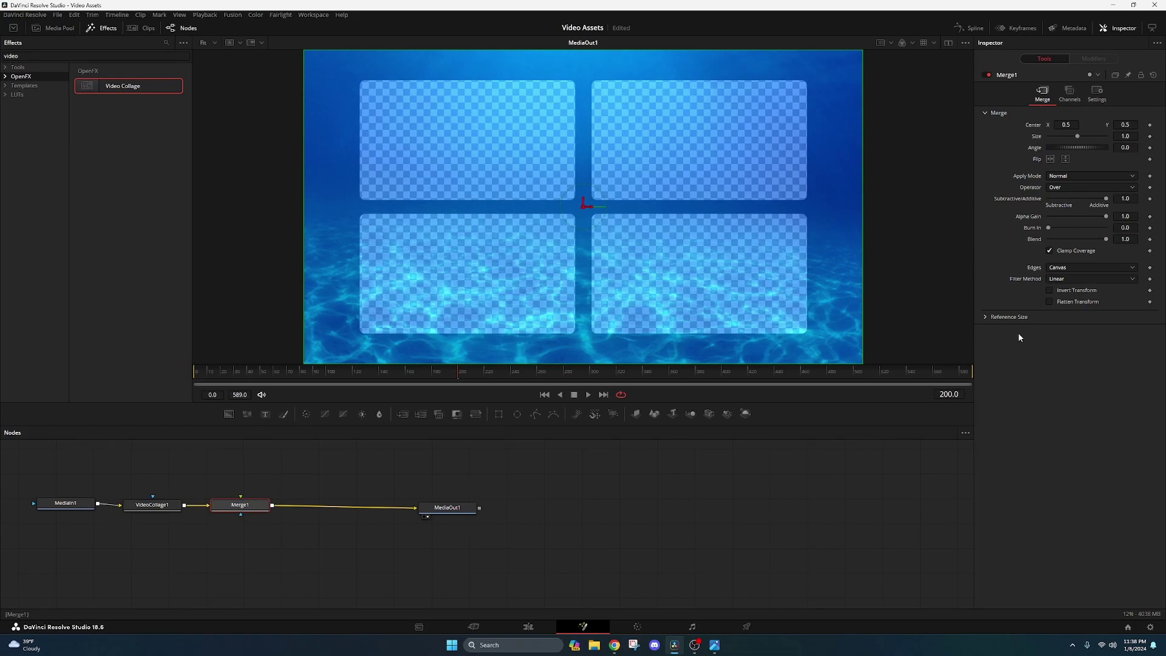
{"action": "mouse_move", "coordinate": [161, 505]}
{"action": "left_mouse_down"}
{"action": "mouse_move", "coordinate": [159, 457]}
{"action": "mouse_move", "coordinate": [154, 502]}
{"action": "left_mouse_up"}
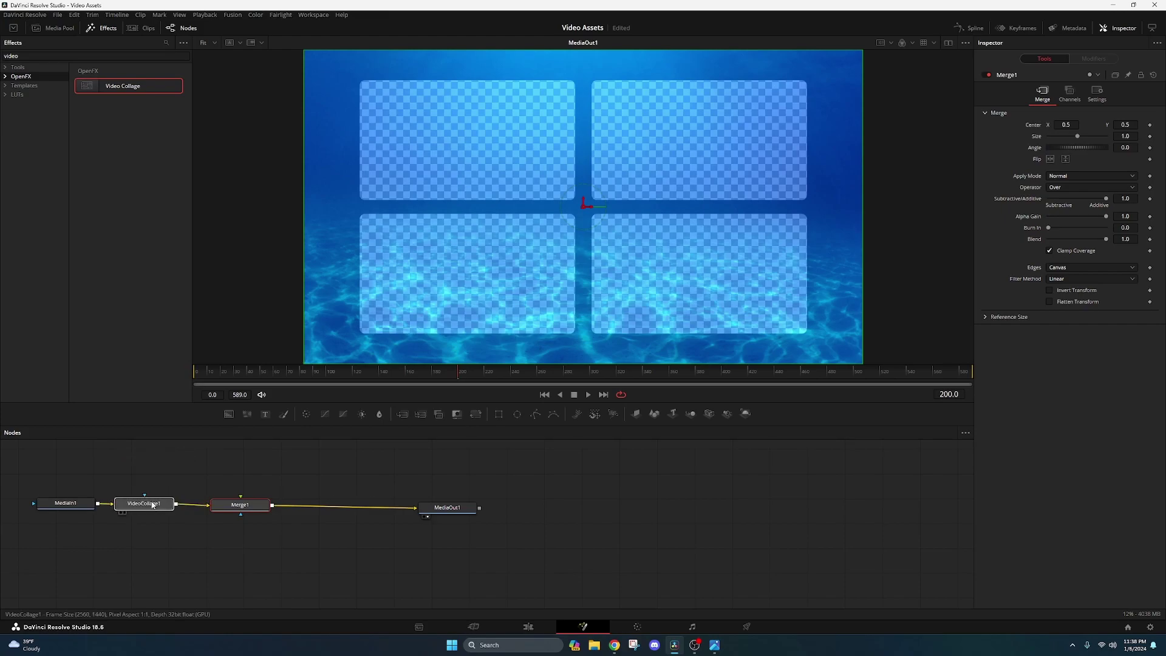
{"action": "left_click", "coordinate": [240, 505]}
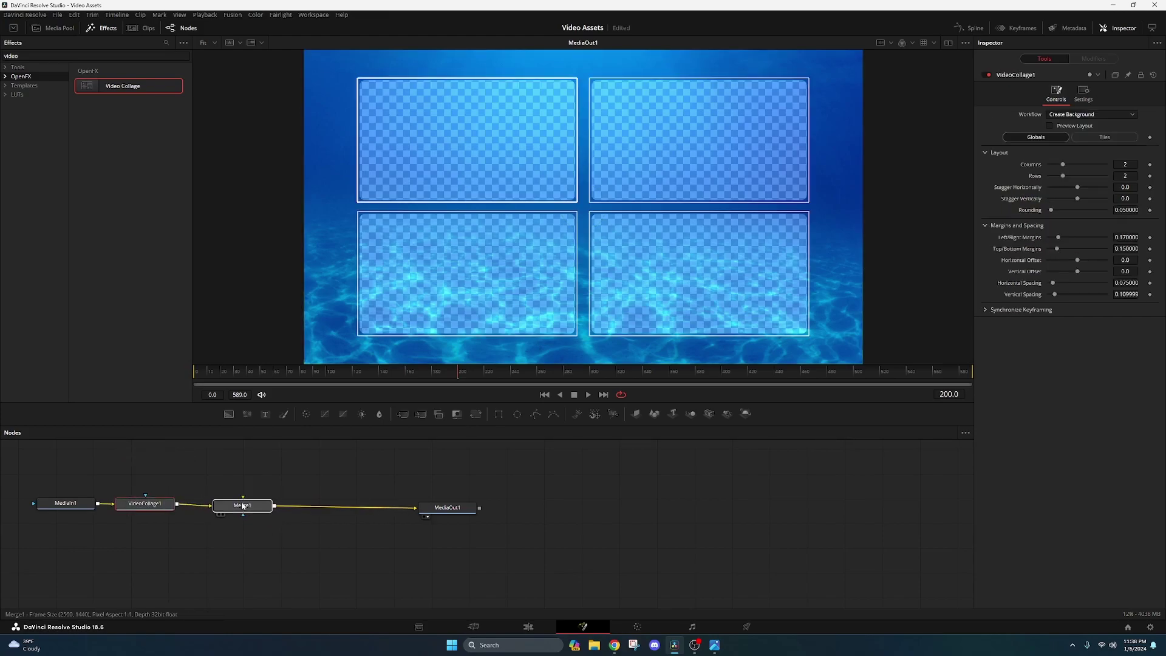
Step: Search the effect templates for "mag", insert MagicAnimateV3Free between Merge1 and MediaOut1, and tidy the node spacing
{"action": "left_click", "coordinate": [24, 85]}
{"action": "double_click", "coordinate": [4, 56]}
{"action": "type", "text": "mat"}
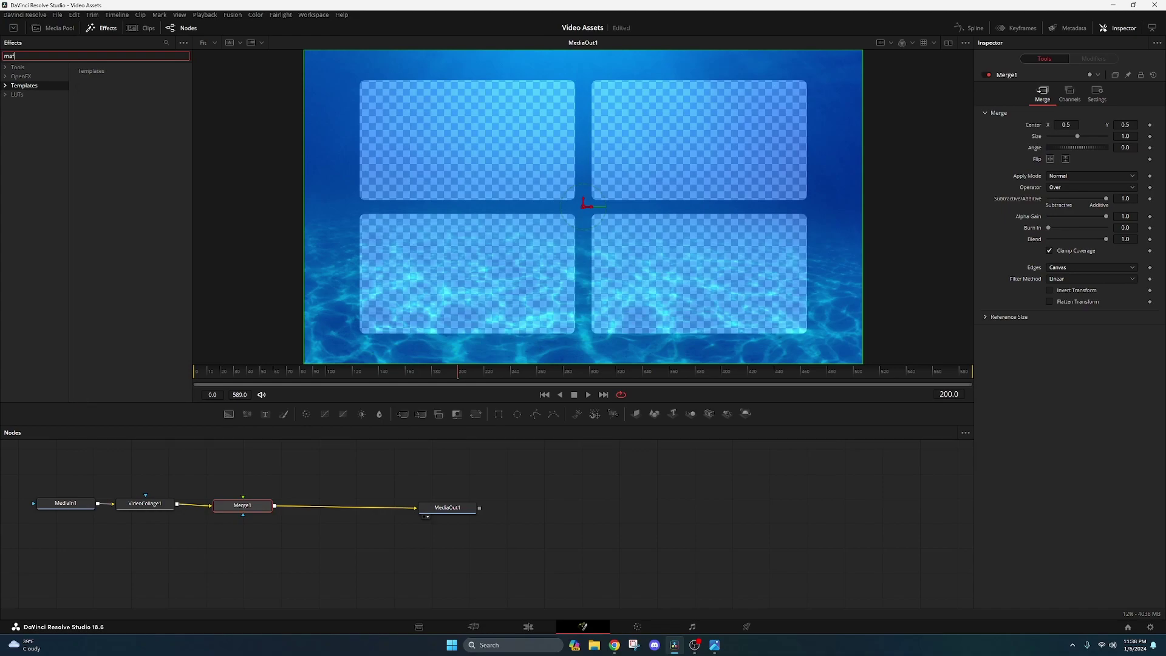
{"action": "key", "text": "BackSpace"}
{"action": "type", "text": "g"}
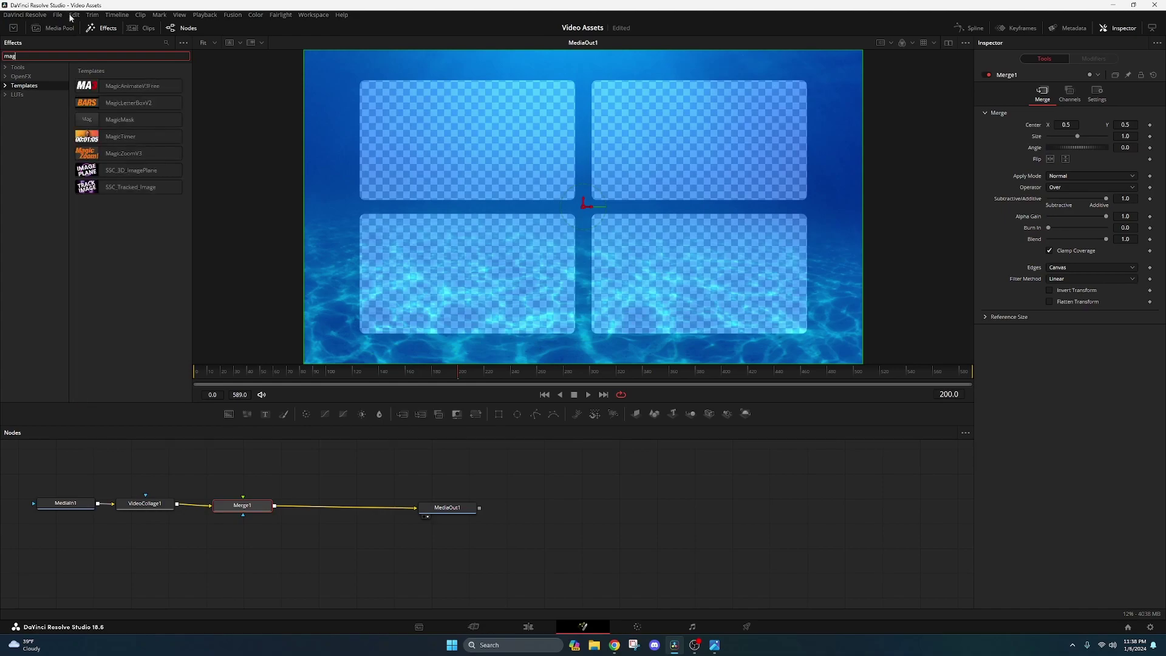
{"action": "left_click_drag", "start_coordinate": [108, 87], "coordinate": [334, 506]}
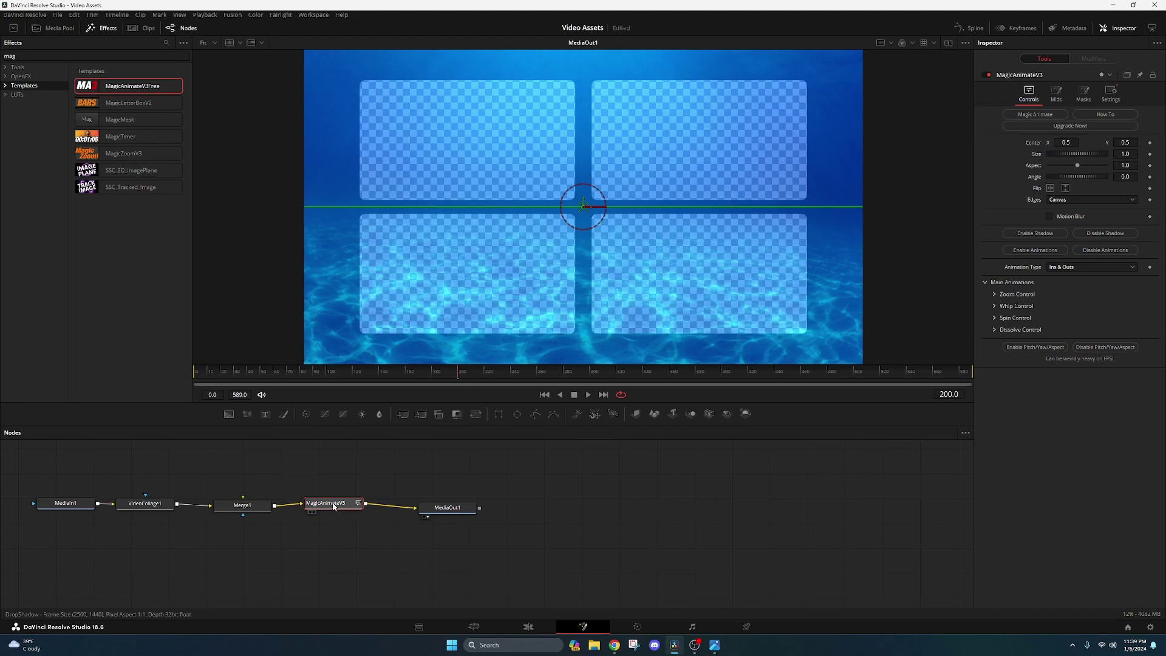
{"action": "left_click_drag", "start_coordinate": [253, 510], "coordinate": [243, 510]}
{"action": "left_click_drag", "start_coordinate": [328, 503], "coordinate": [328, 506]}
{"action": "left_click", "coordinate": [292, 499]}
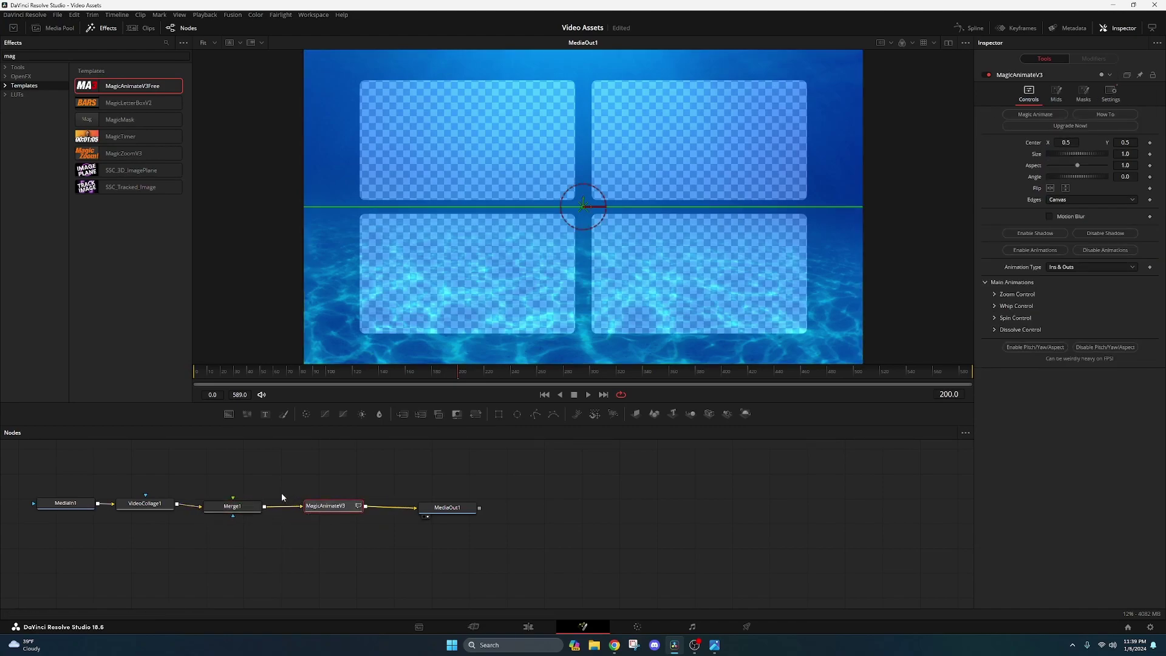
Step: Save the project and set VideoCollage1 to the Create Tile workflow with 1 column and 1 row
{"action": "left_click", "coordinate": [158, 505]}
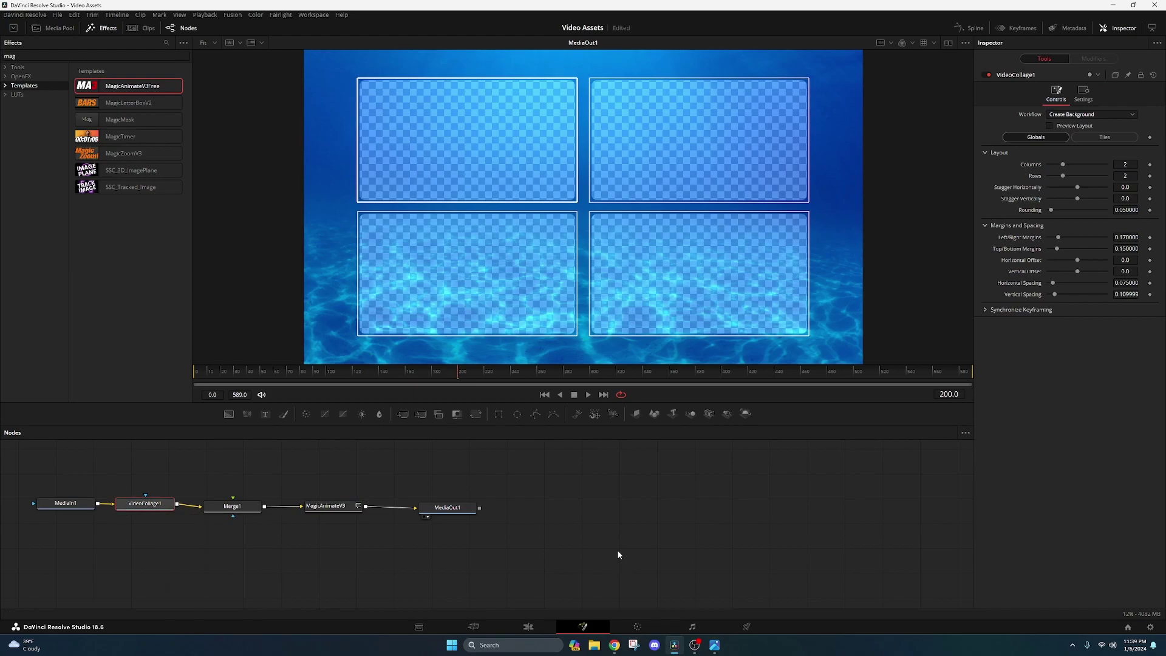
{"action": "key", "text": "ctrl+s"}
{"action": "left_click", "coordinate": [1066, 118]}
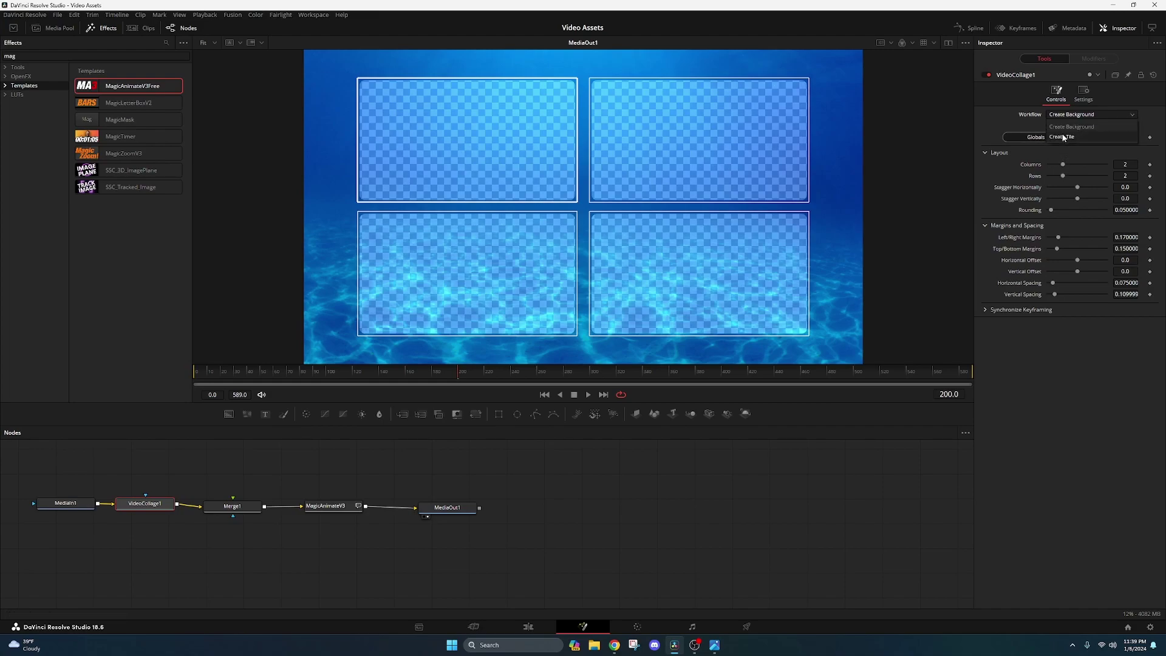
{"action": "left_click", "coordinate": [1062, 137]}
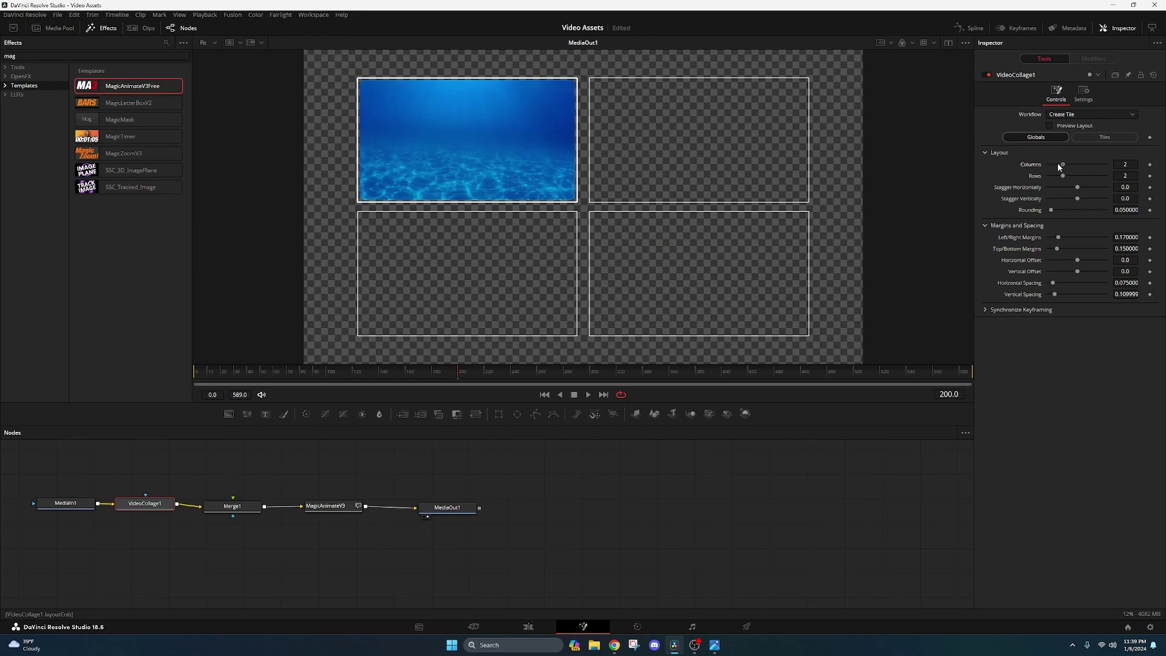
{"action": "left_click_drag", "start_coordinate": [1062, 165], "coordinate": [1048, 177]}
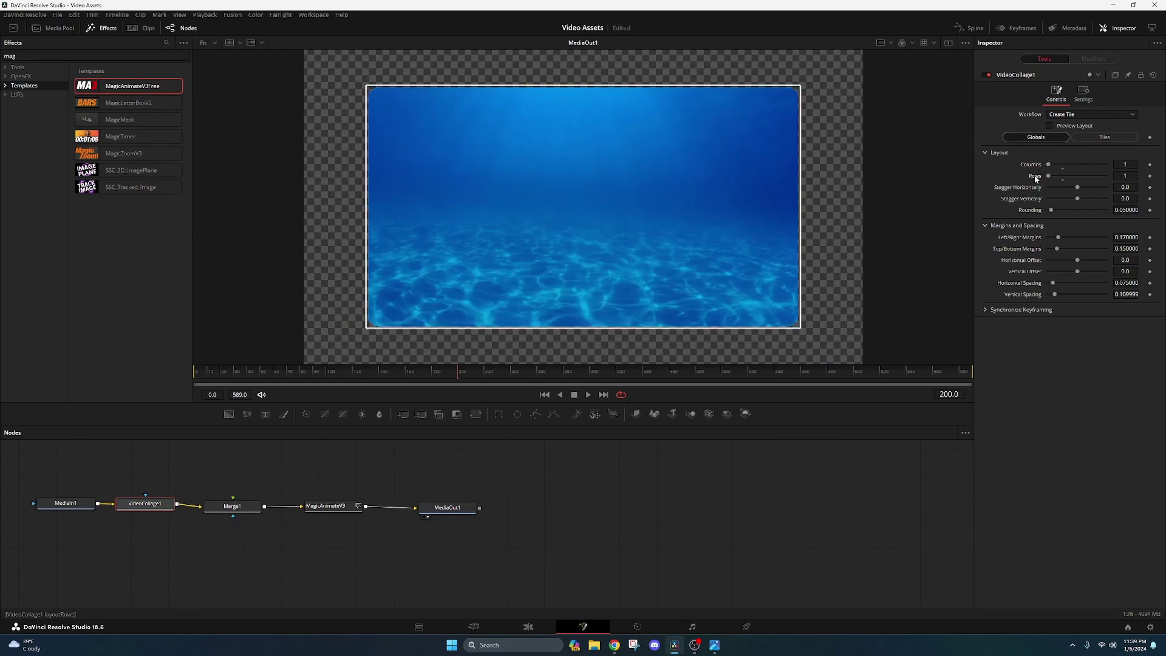
Step: Set the collage layout's Rounding to 0.05
{"action": "left_click", "coordinate": [1126, 210]}
{"action": "key", "text": "Tab"}
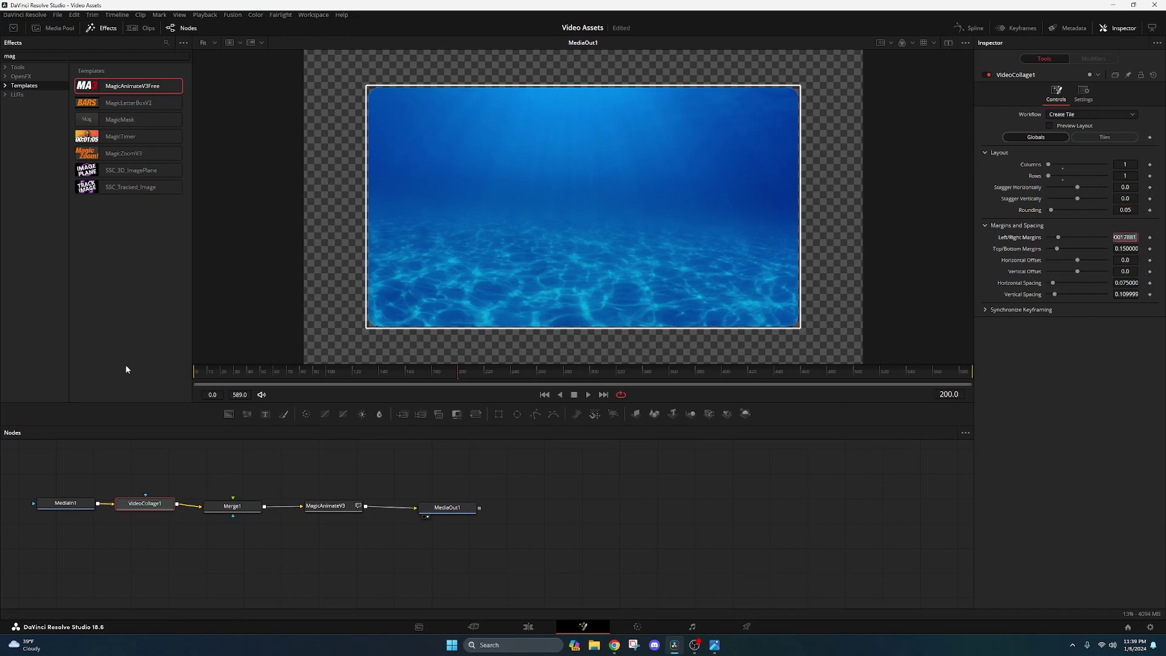
{"action": "key", "text": "Return"}
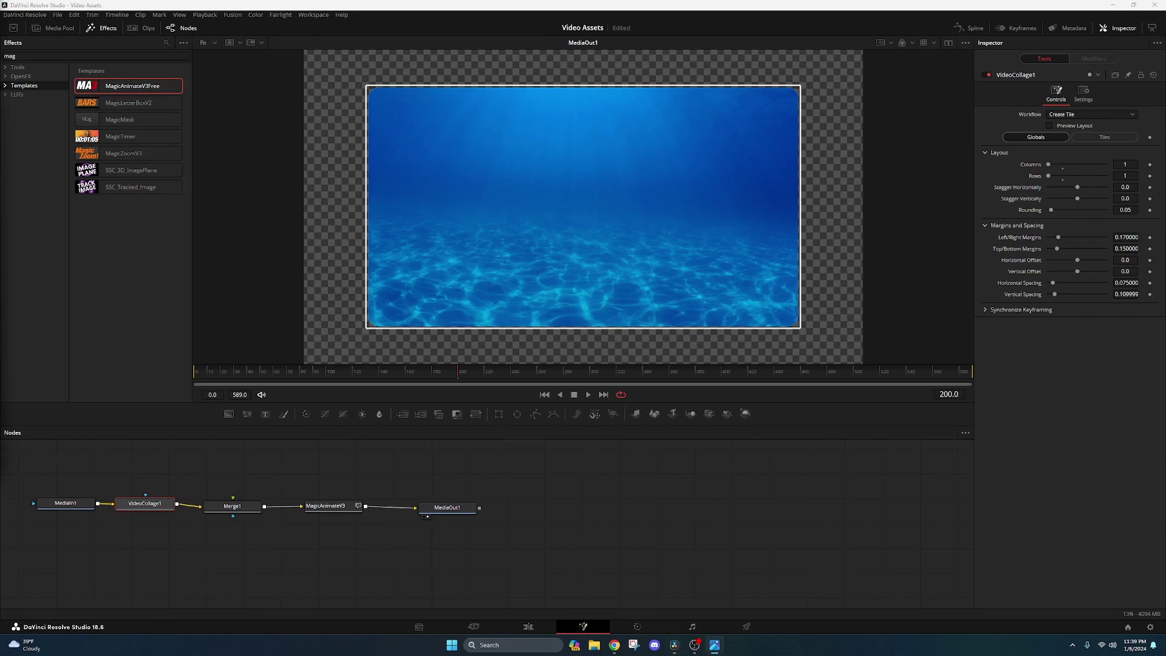
Step: Set the collage's Left/Right Margins to 0.015 and its Top/Bottom Margins to 0
{"action": "left_click", "coordinate": [1134, 238]}
{"action": "key", "text": "BackSpace"}
{"action": "key", "text": "BackSpace"}
{"action": "key", "text": "BackSpace"}
{"action": "key", "text": "BackSpace"}
{"action": "key", "text": "BackSpace"}
{"action": "key", "text": "BackSpace"}
{"action": "key", "text": "BackSpace"}
{"action": "key", "text": "BackSpace"}
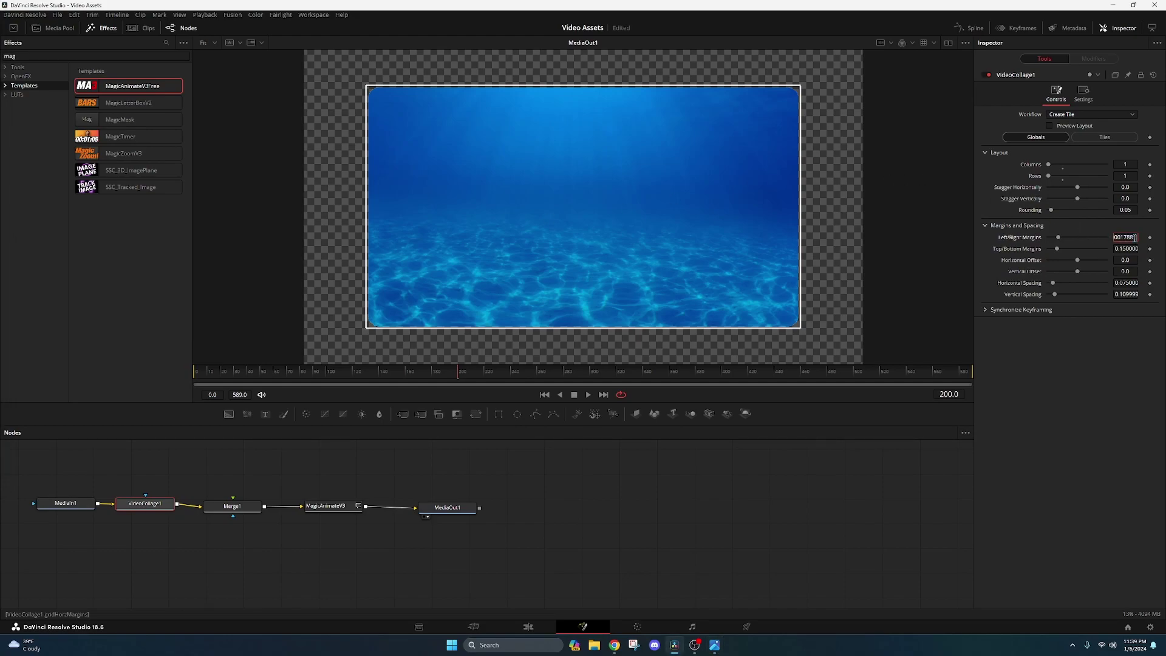
{"action": "key", "text": "BackSpace"}
{"action": "key", "text": "BackSpace"}
{"action": "key", "text": "BackSpace"}
{"action": "key", "text": "BackSpace"}
{"action": "key", "text": "BackSpace"}
{"action": "key", "text": "BackSpace"}
{"action": "key", "text": "BackSpace"}
{"action": "key", "text": "BackSpace"}
{"action": "key", "text": "BackSpace"}
{"action": "key", "text": "BackSpace"}
{"action": "type", "text": "015"}
{"action": "key", "text": "Tab"}
{"action": "key", "text": "BackSpace"}
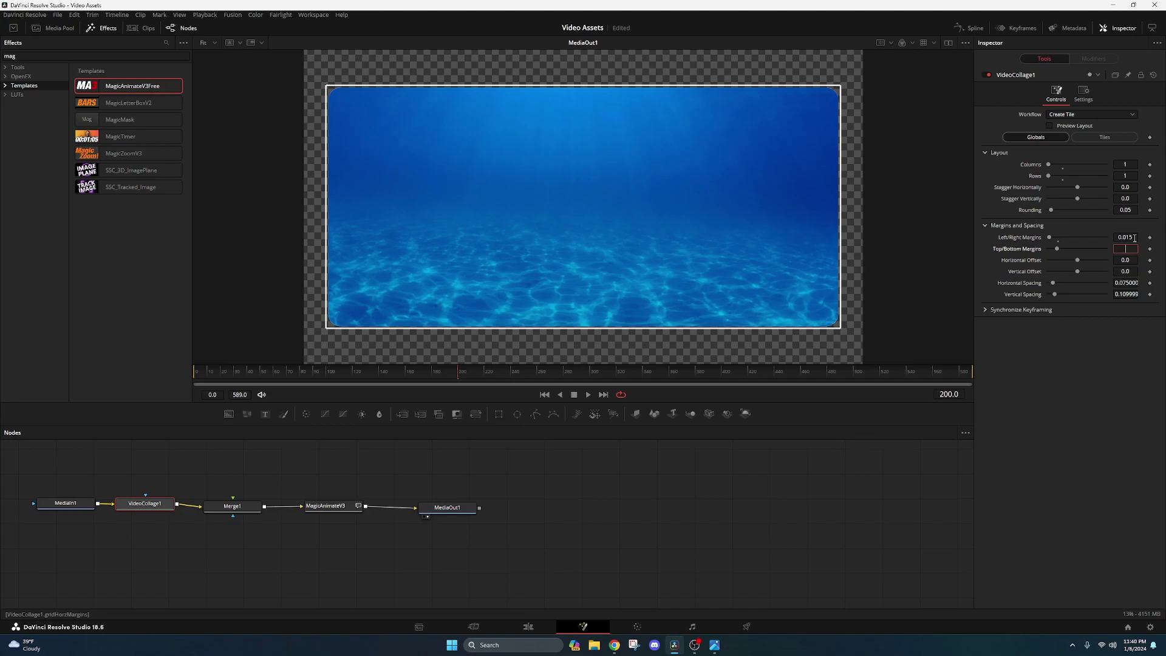
{"action": "type", "text": "0"}
{"action": "key", "text": "Tab"}
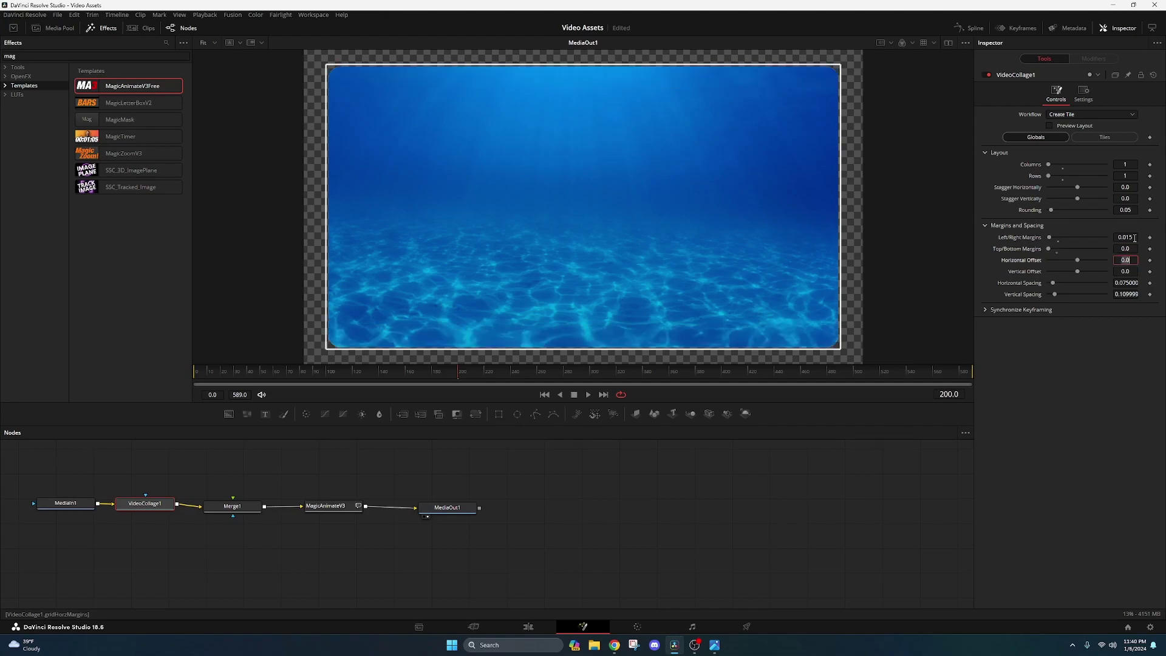
Step: Set both the Horizontal Spacing and the Vertical Spacing of the collage to 0.075
{"action": "left_click", "coordinate": [1133, 282]}
{"action": "key", "text": "BackSpace"}
{"action": "key", "text": "BackSpace"}
{"action": "key", "text": "BackSpace"}
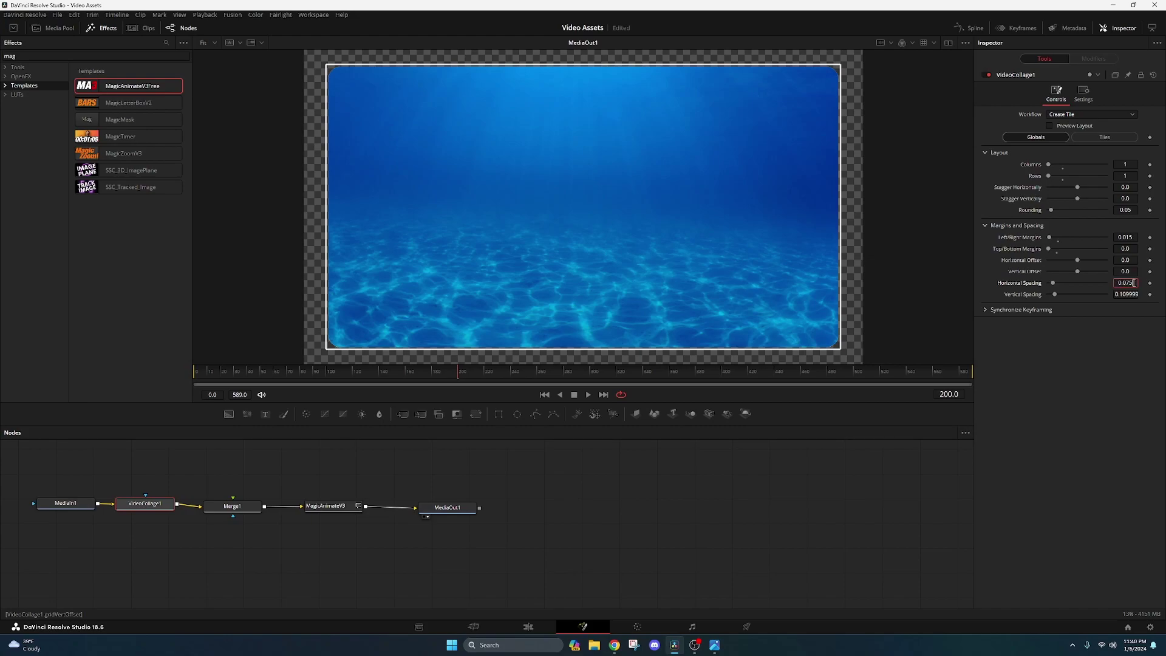
{"action": "key", "text": "Tab"}
{"action": "key", "text": "BackSpace"}
{"action": "type", "text": "0.075"}
{"action": "key", "text": "Tab"}
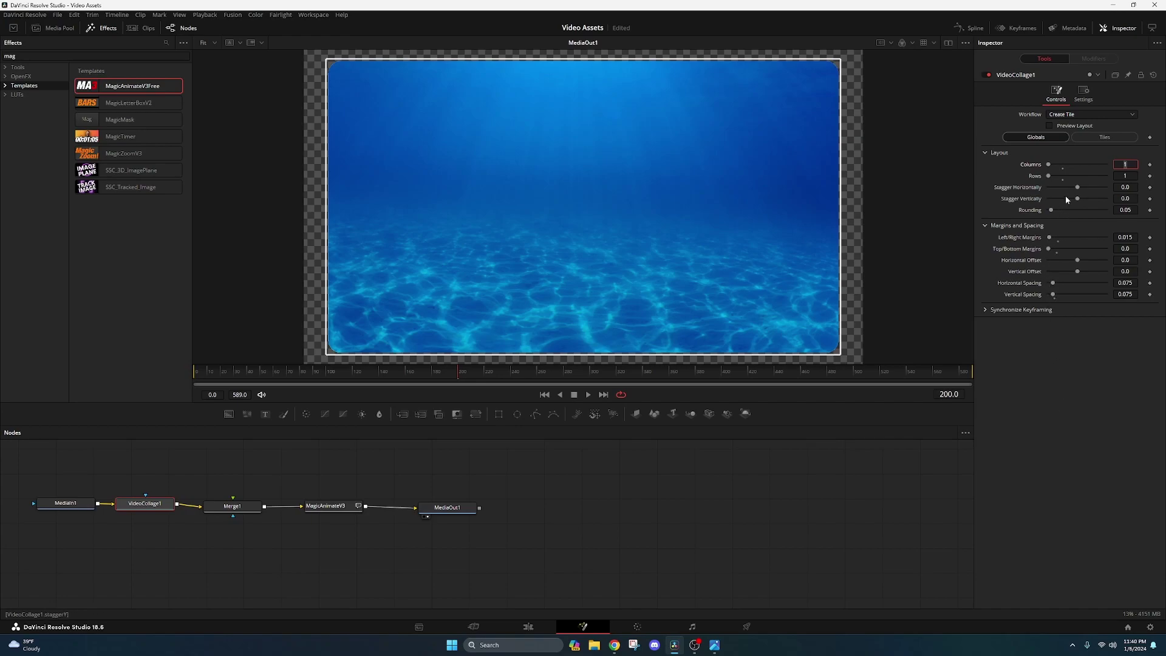
Step: Enable Custom Size / Shape for Tile 1 and set its Custom Rounding to 0.05
{"action": "left_click", "coordinate": [1080, 139]}
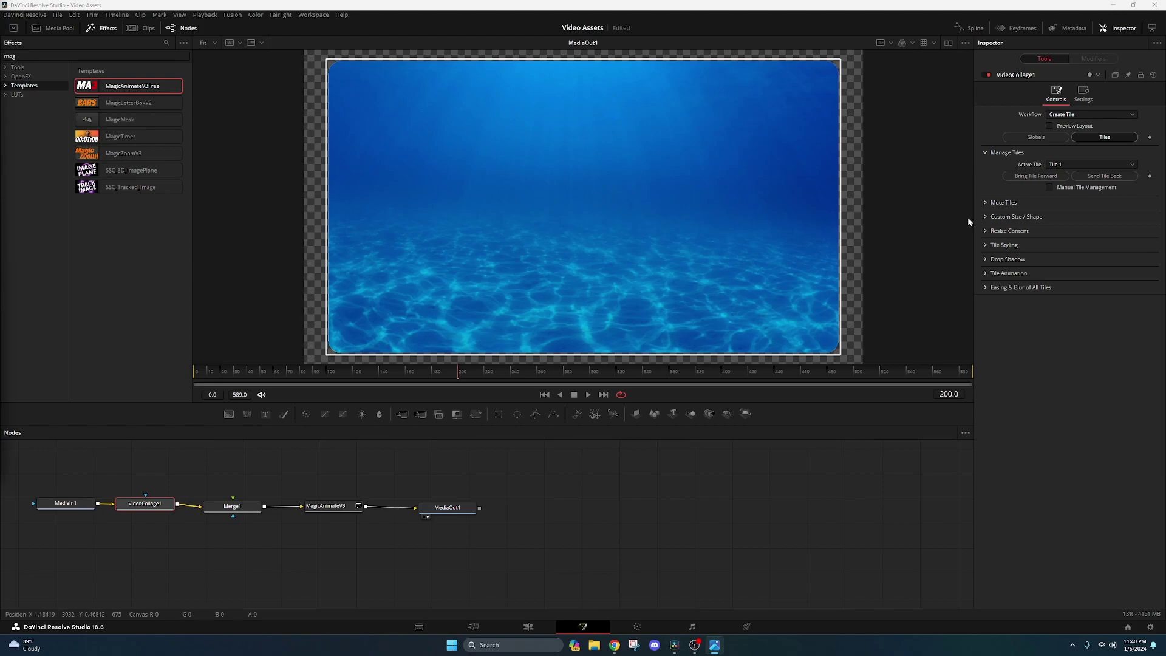
{"action": "left_click", "coordinate": [985, 217]}
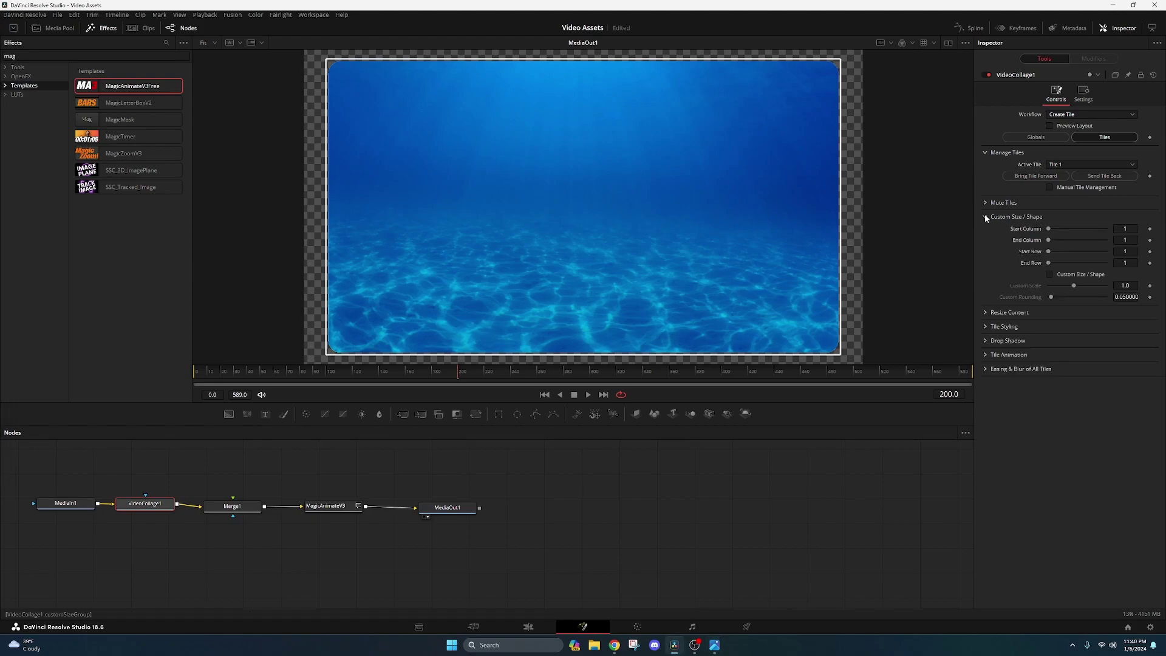
{"action": "left_click", "coordinate": [1049, 275]}
{"action": "left_click", "coordinate": [1125, 296]}
{"action": "key", "text": "BackSpace"}
{"action": "key", "text": "BackSpace"}
{"action": "key", "text": "BackSpace"}
{"action": "key", "text": "BackSpace"}
{"action": "key", "text": "Tab"}
Step: Expand the Resize Content and Tile Styling settings and change the Tile Color to white
{"action": "left_click", "coordinate": [985, 312]}
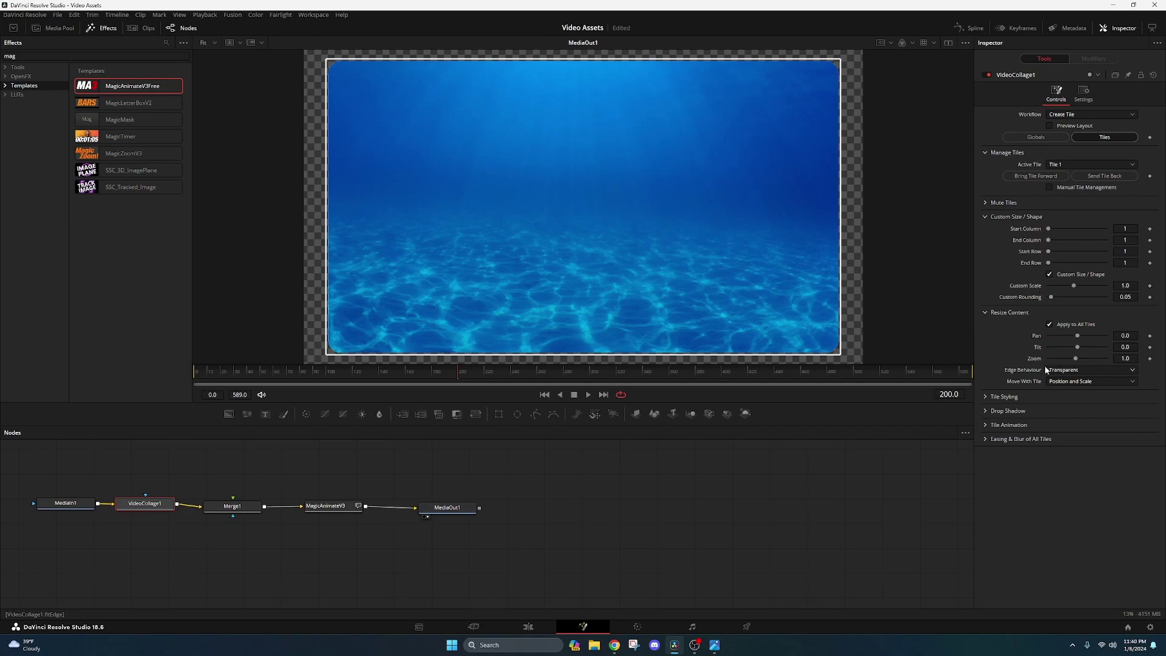
{"action": "left_click", "coordinate": [1000, 396]}
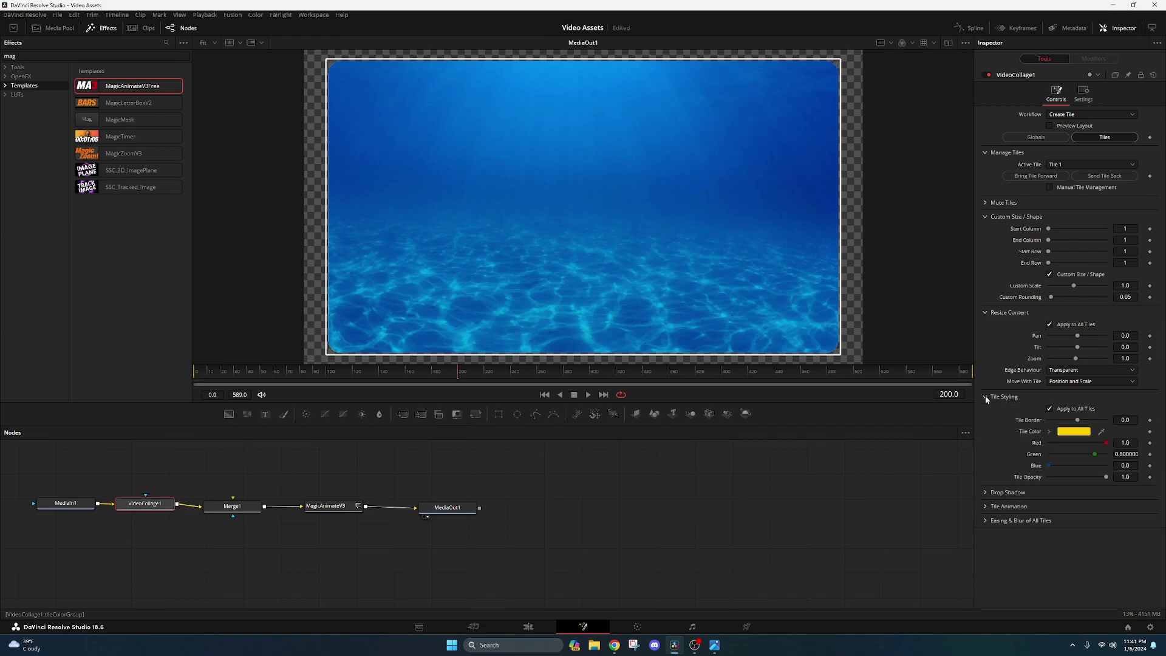
{"action": "left_click", "coordinate": [1061, 433]}
{"action": "left_click", "coordinate": [561, 307]}
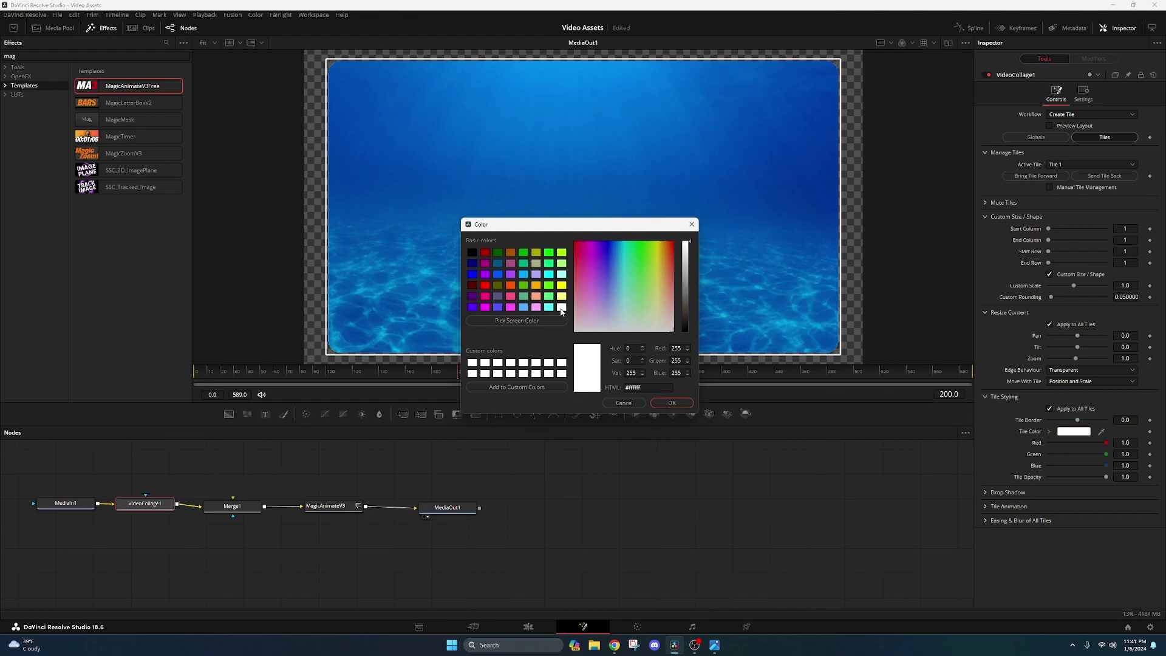
{"action": "left_click", "coordinate": [671, 403]}
Step: Save the project and set the Tile Border to -0.03
{"action": "left_click", "coordinate": [1115, 420]}
{"action": "key", "text": "ctrl+s"}
{"action": "type", "text": "-0.0"}
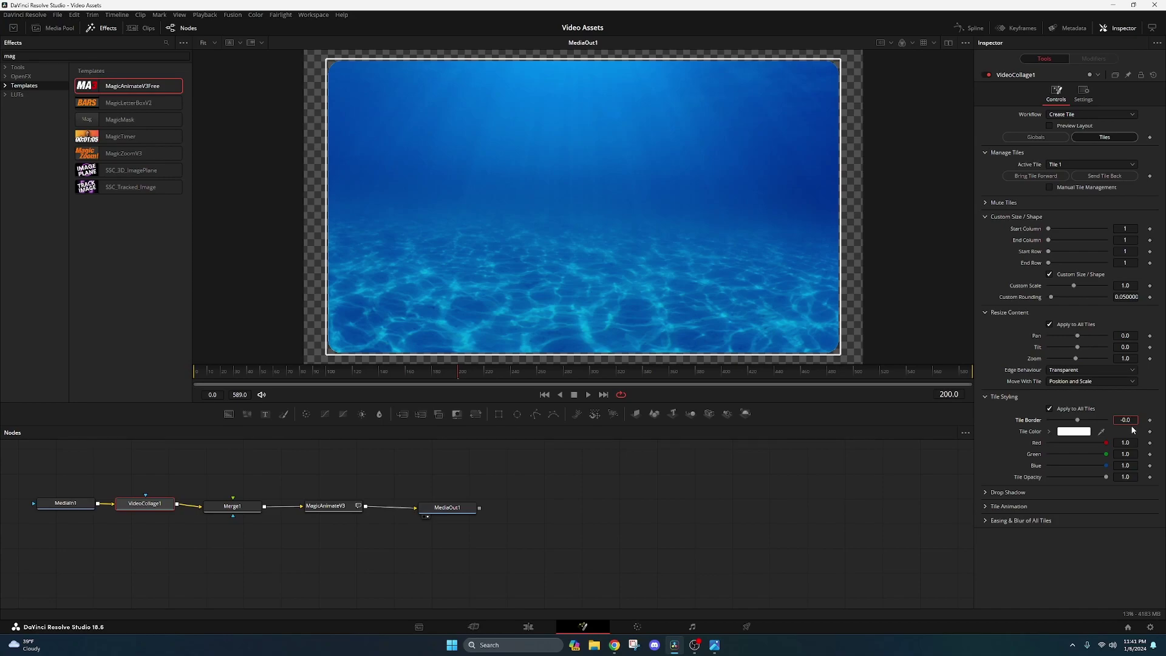
{"action": "type", "text": "3"}
{"action": "key", "text": "Tab"}
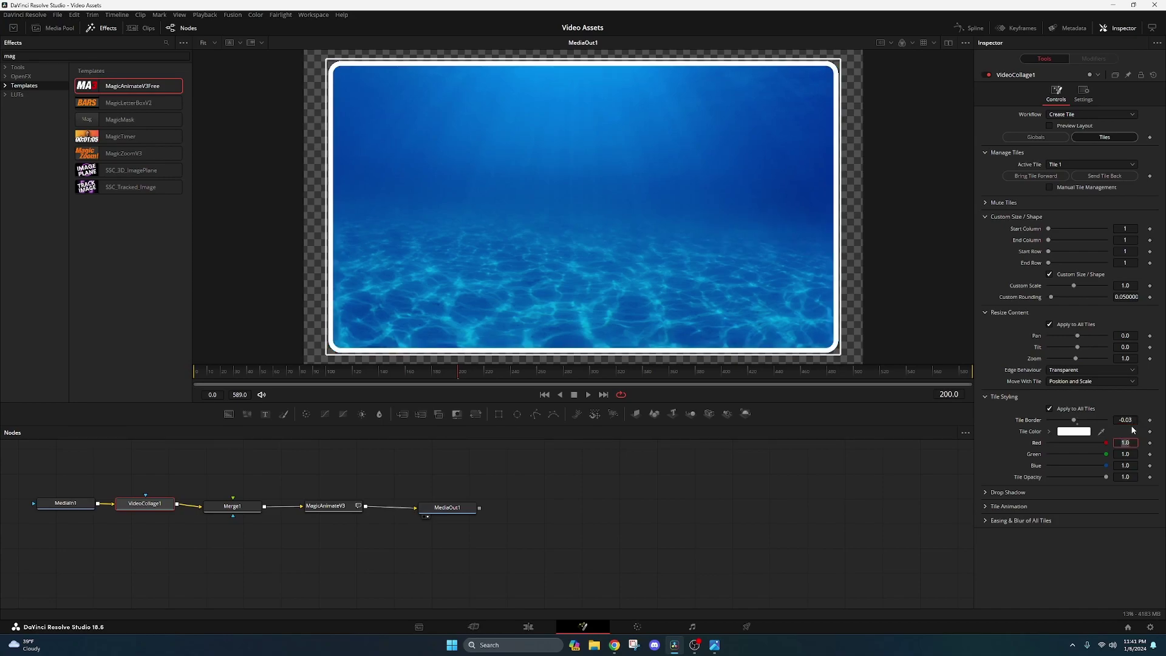
Step: Try Tile Border values of -0.02 and -0.04, and return the border to -0.03
{"action": "left_click", "coordinate": [1132, 419]}
{"action": "type", "text": "2"}
{"action": "key", "text": "Tab"}
{"action": "left_click", "coordinate": [1134, 420]}
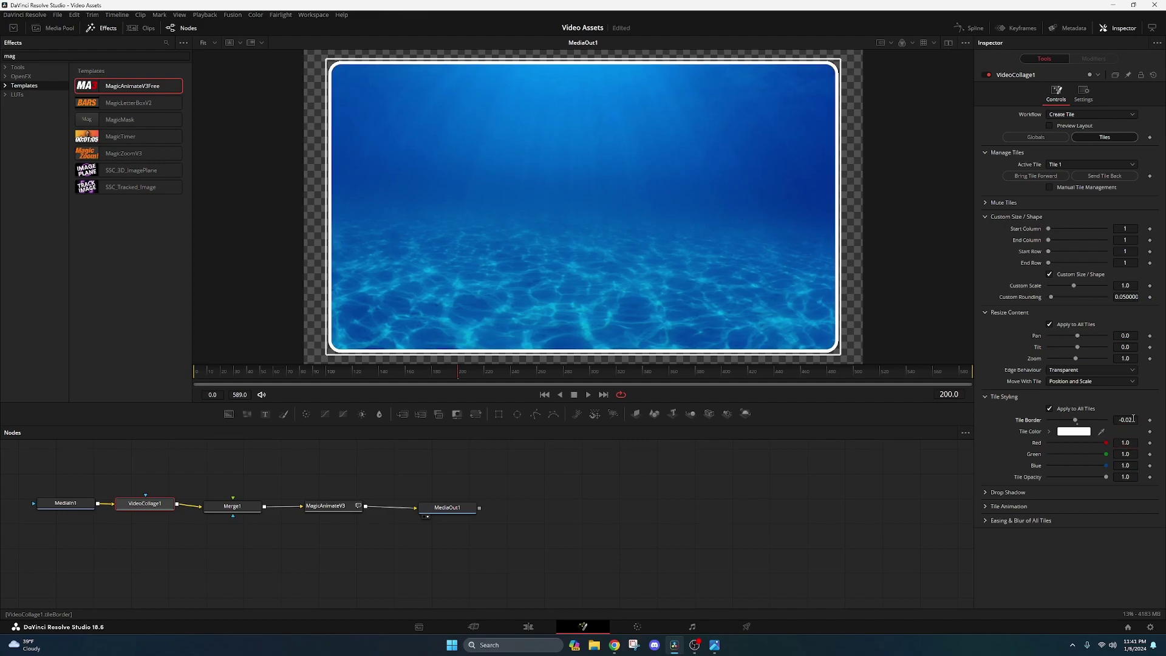
{"action": "key", "text": "BackSpace"}
{"action": "type", "text": "4"}
{"action": "key", "text": "Tab"}
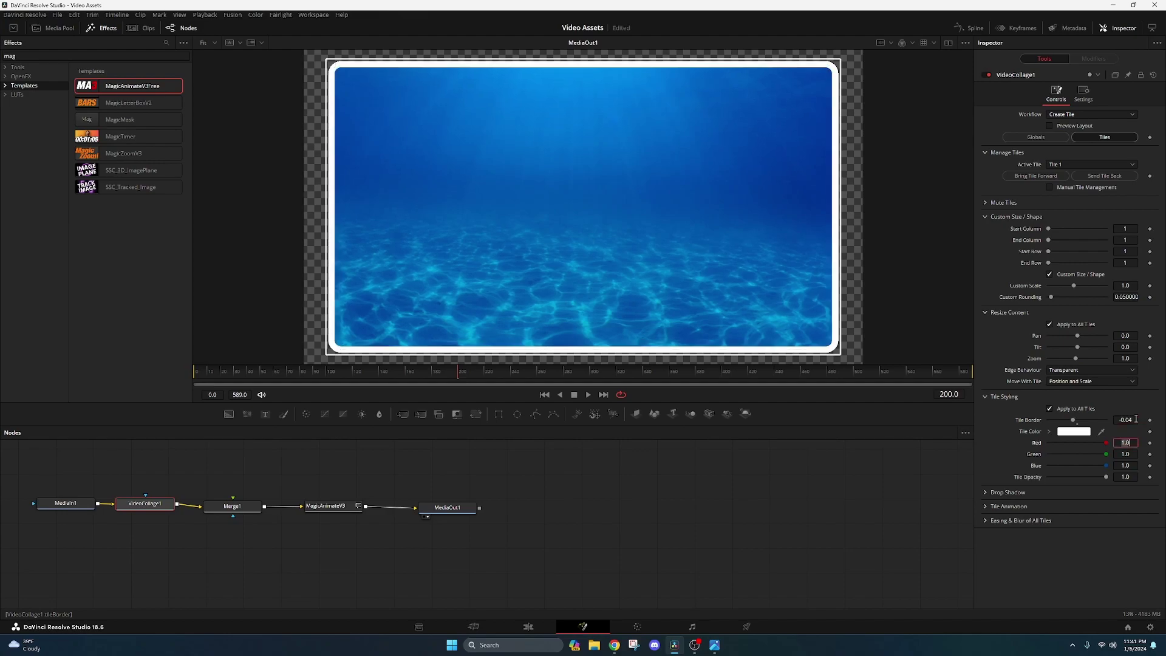
{"action": "left_click", "coordinate": [1136, 419]}
{"action": "key", "text": "Tab"}
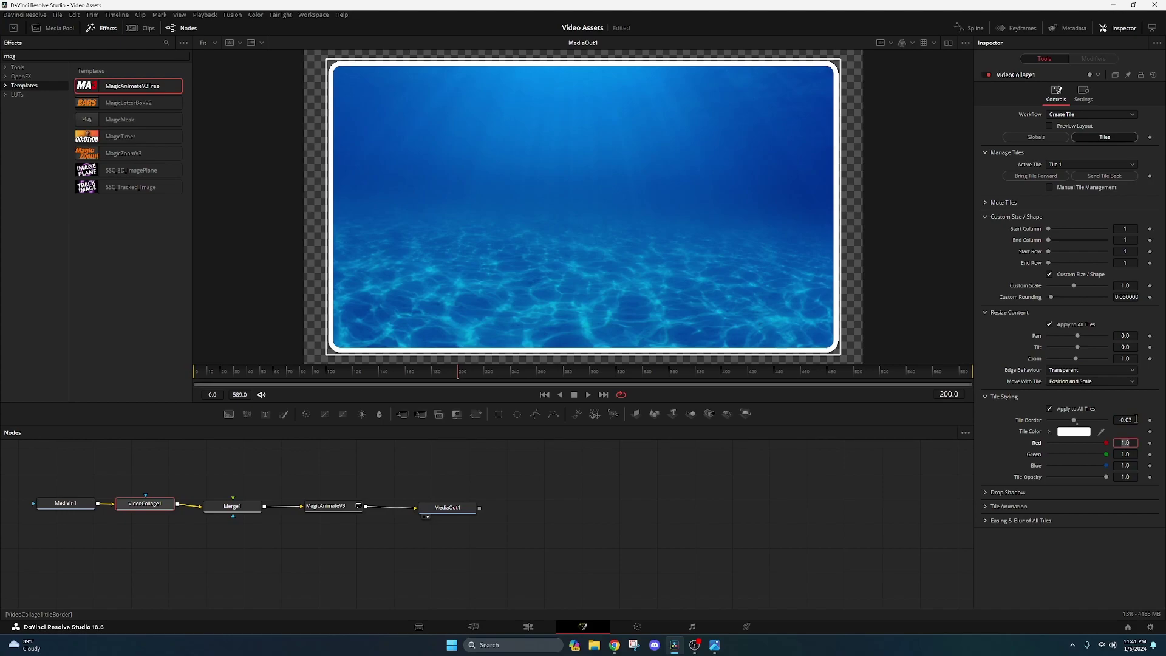
Step: Expand the Drop Shadow settings of VideoCollage1 to view its options
{"action": "left_click", "coordinate": [985, 492]}
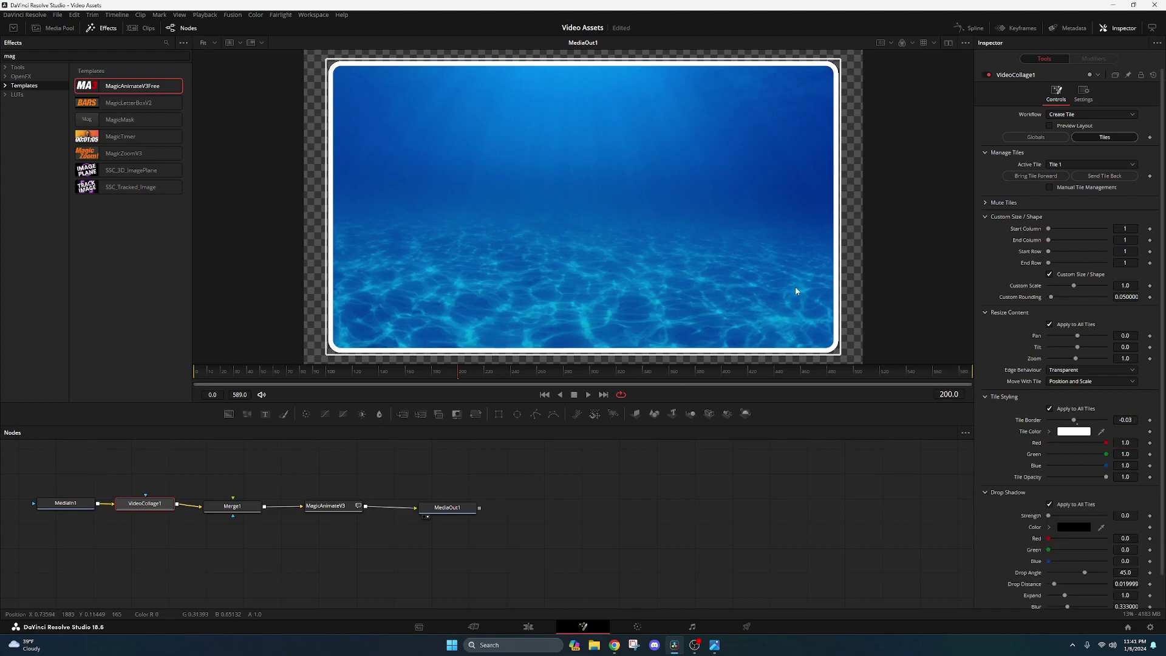
{"action": "scroll", "coordinate": [689, 505], "scroll_direction": "down", "scroll_amount": 2}
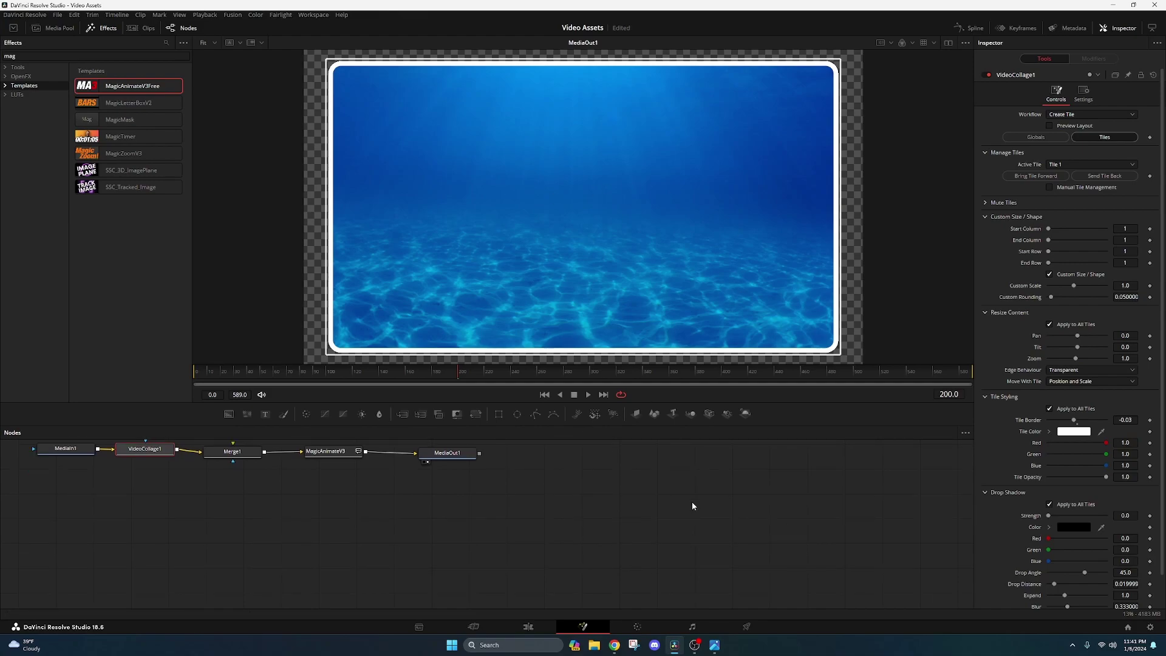
Step: Move the MagicAnimateV3 node slightly above the node chain, between Merge1 and MediaOut1
{"action": "scroll", "coordinate": [996, 522], "scroll_direction": "down", "scroll_amount": 1}
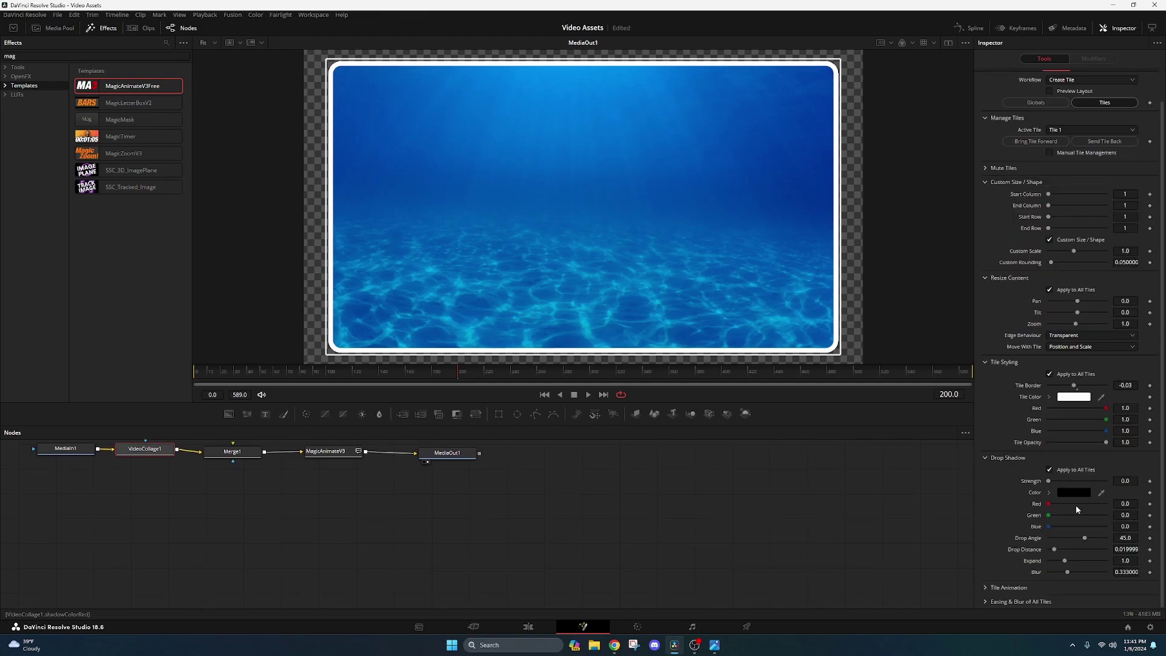
{"action": "scroll", "coordinate": [735, 534], "scroll_direction": "up", "scroll_amount": 2}
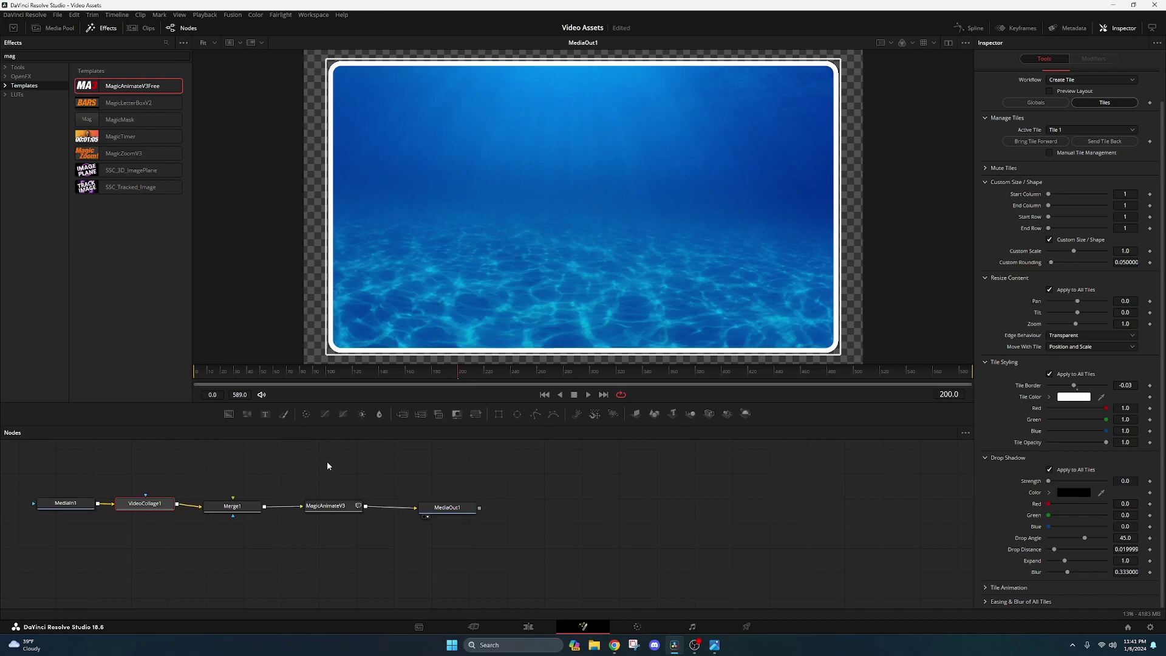
{"action": "left_click_drag", "start_coordinate": [325, 511], "coordinate": [325, 485]}
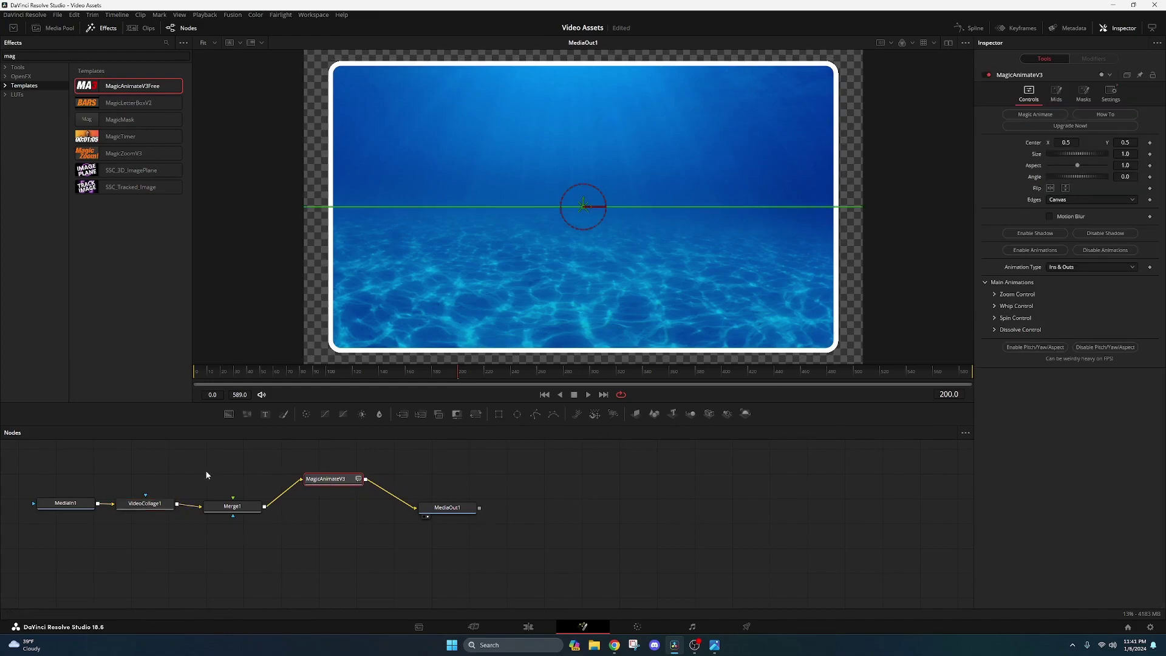
Step: Select VideoCollage1, turn off Apply to All Tiles for the Drop Shadow, and expand the Tile Animation settings
{"action": "left_click", "coordinate": [144, 503]}
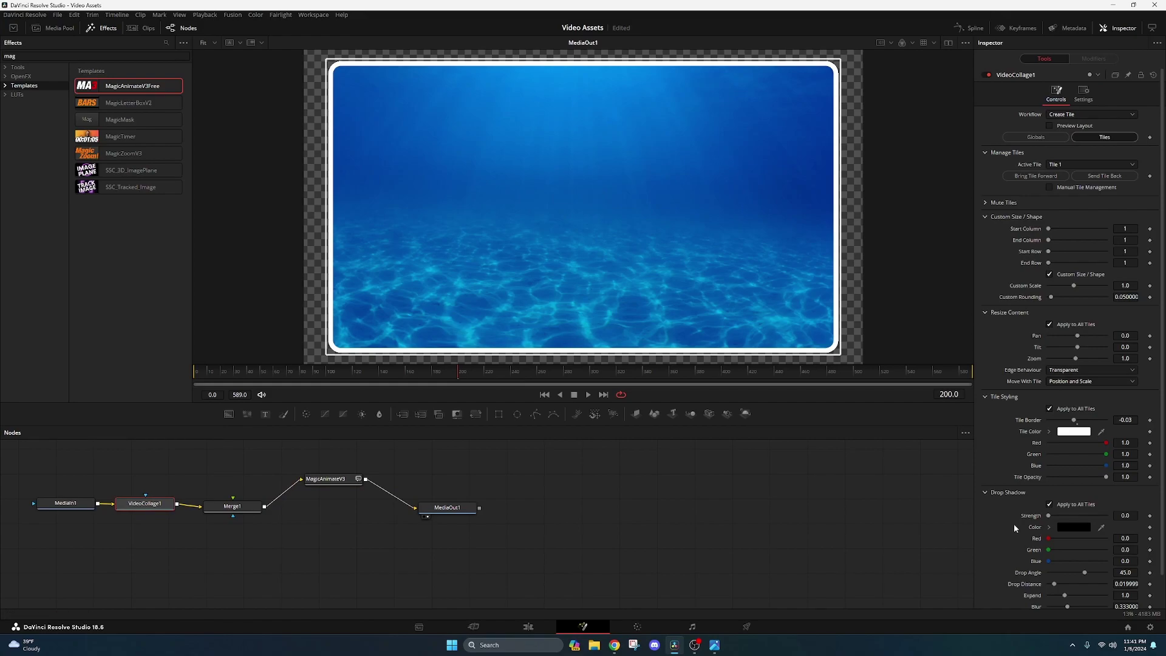
{"action": "scroll", "coordinate": [1013, 523], "scroll_direction": "down", "scroll_amount": 1}
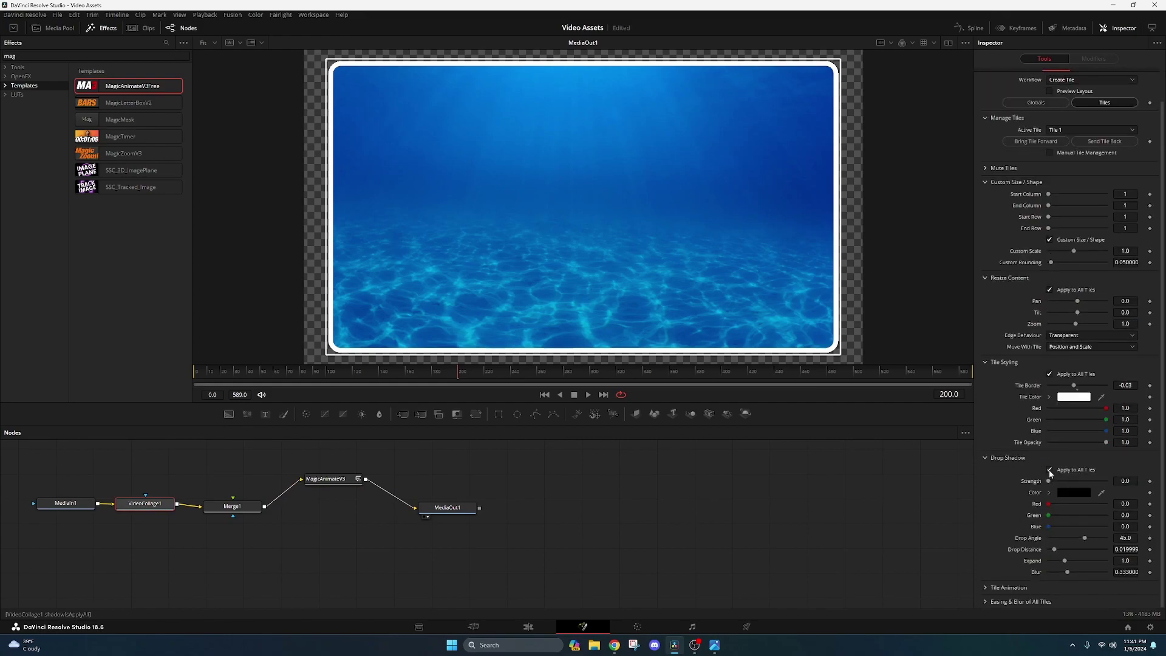
{"action": "left_click", "coordinate": [985, 587]}
{"action": "scroll", "coordinate": [992, 552], "scroll_direction": "down", "scroll_amount": 3}
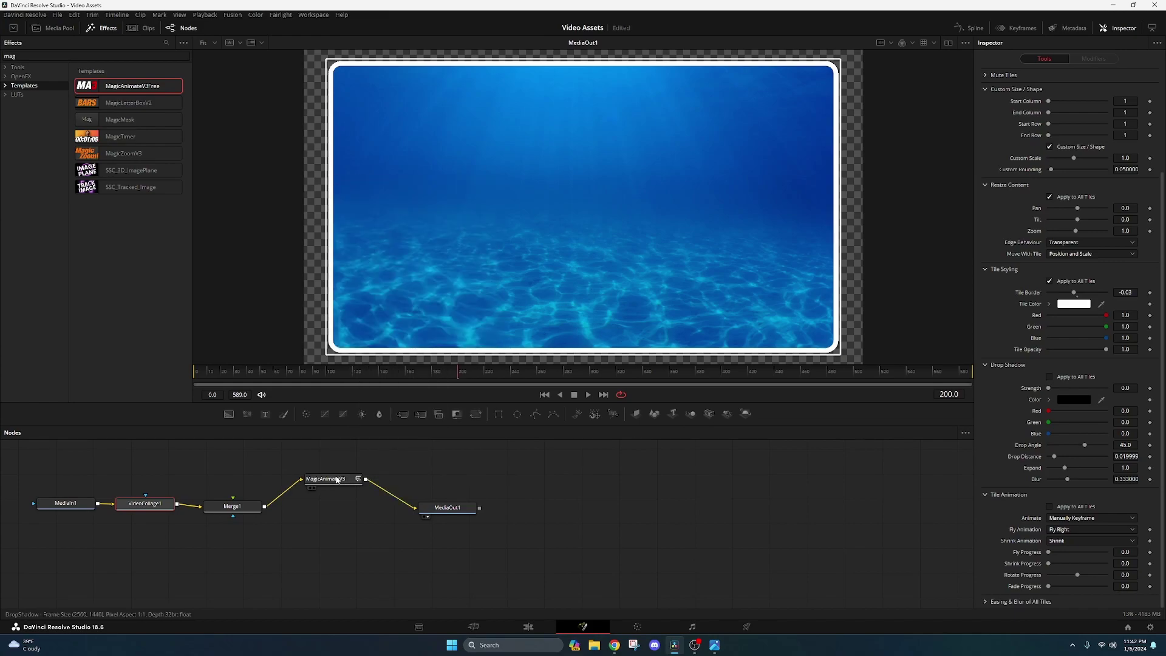
{"action": "scroll", "coordinate": [1011, 533], "scroll_direction": "up", "scroll_amount": 3}
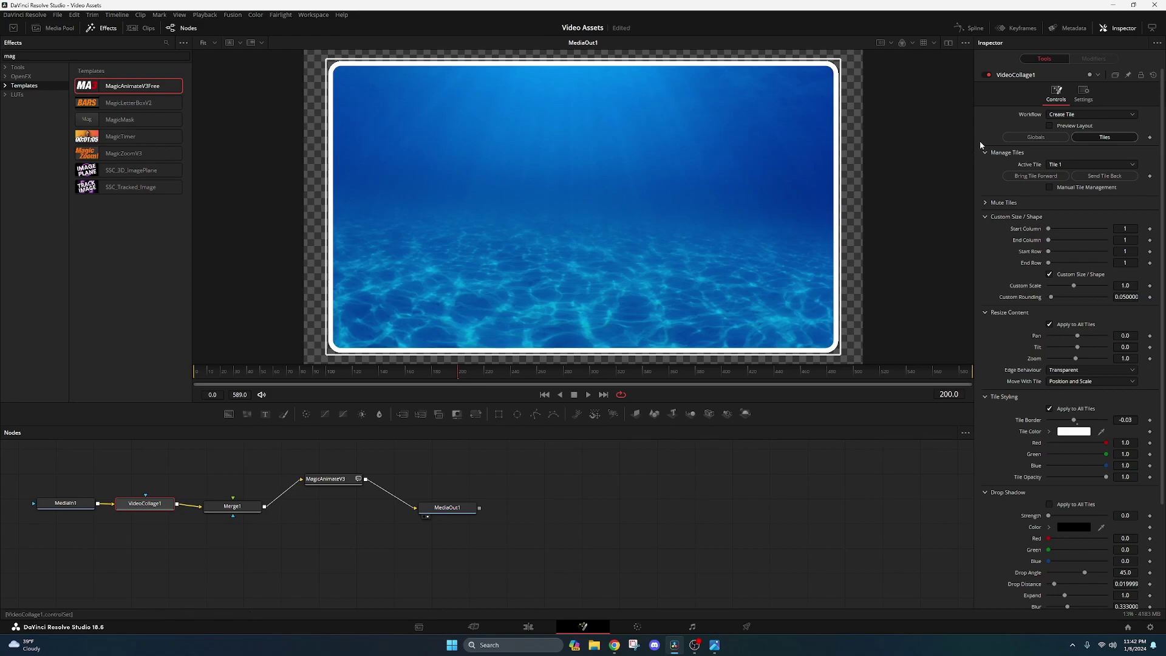
Step: In VideoCollage1's global settings, keep the Workflow on Create Tile and set Rounding to 0.0
{"action": "left_click", "coordinate": [1029, 138]}
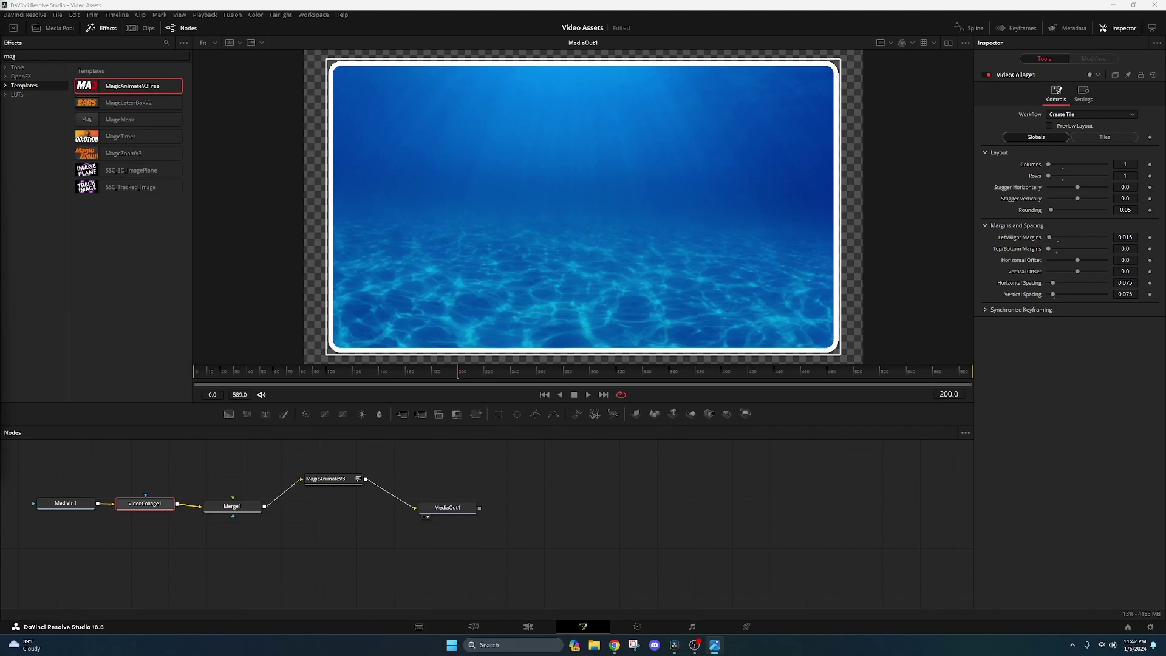
{"action": "left_click", "coordinate": [1057, 115]}
{"action": "left_click", "coordinate": [1061, 137]}
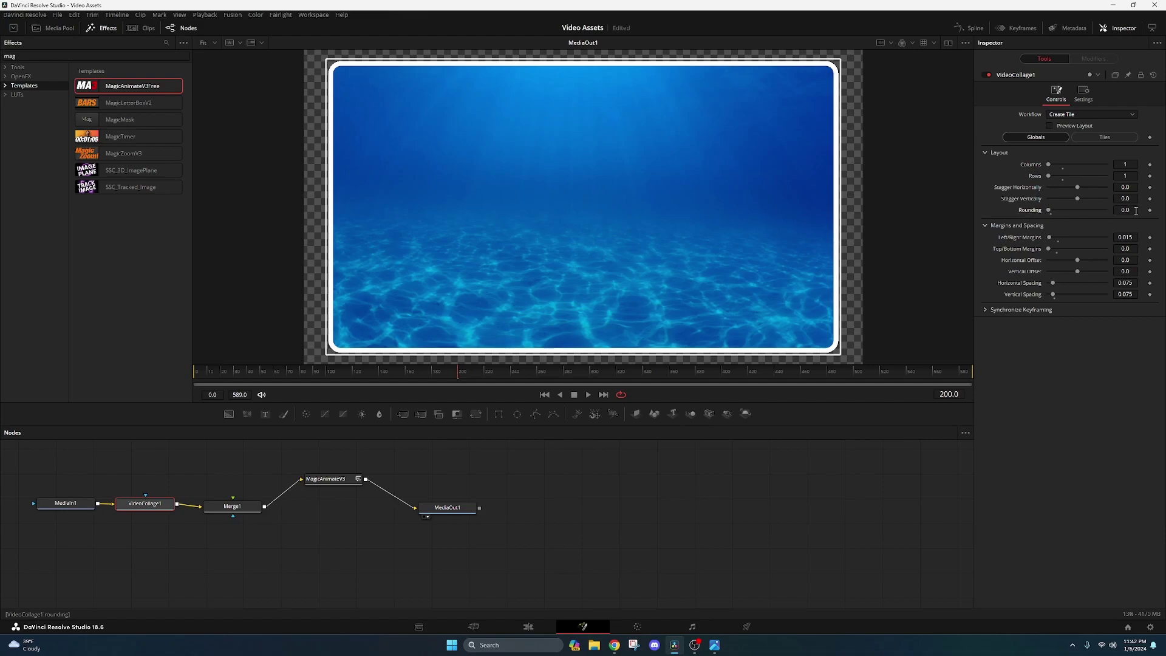
Step: Set the Left/Right Margins of VideoCollage1 to 0.26 to narrow the framed image
{"action": "left_click", "coordinate": [1133, 237]}
{"action": "key", "text": "BackSpace"}
{"action": "key", "text": "BackSpace"}
{"action": "key", "text": "BackSpace"}
{"action": "type", "text": "26"}
{"action": "key", "text": "Tab"}
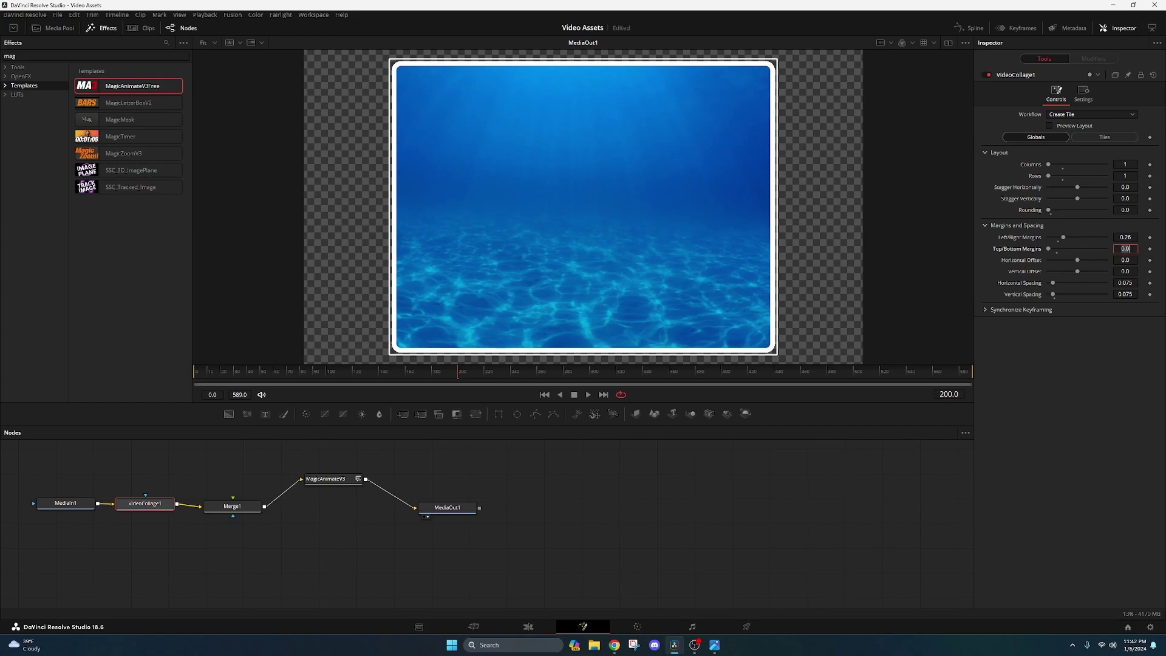
Step: In VideoCollage1's tile settings, set the Custom Rounding to 0.05
{"action": "left_click", "coordinate": [1081, 136]}
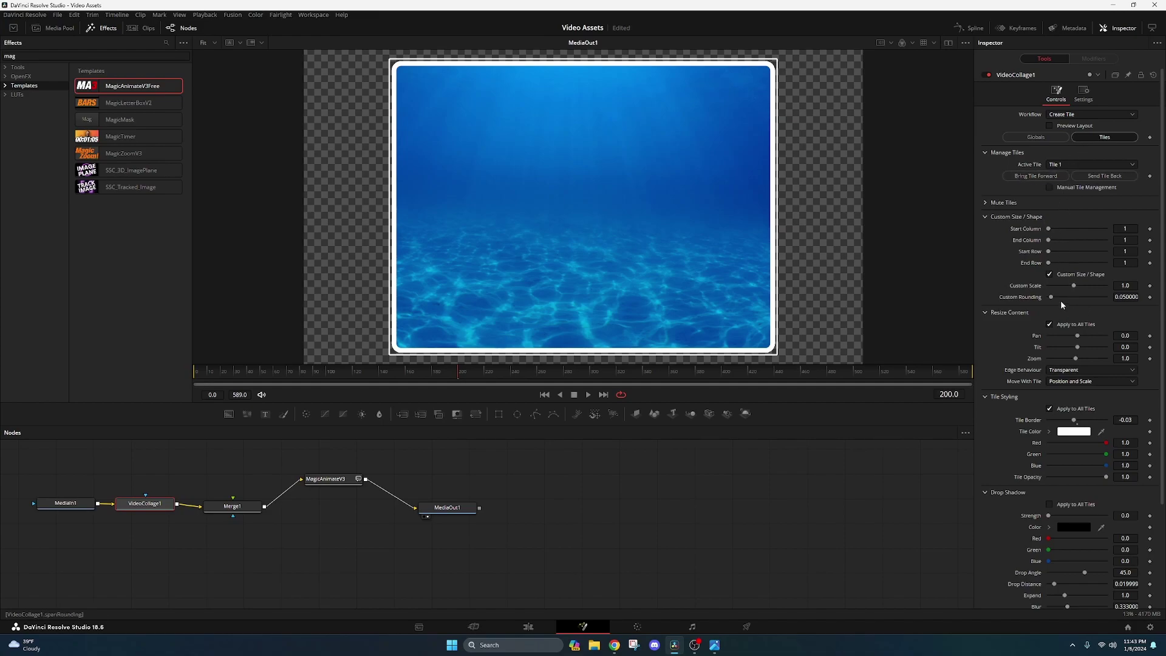
{"action": "left_click", "coordinate": [1127, 297]}
{"action": "left_click", "coordinate": [1128, 297]}
{"action": "key", "text": "BackSpace"}
{"action": "key", "text": "BackSpace"}
{"action": "key", "text": "BackSpace"}
{"action": "key", "text": "Tab"}
Step: Try yellow, green and light blue as the Tile Color, and return it to white
{"action": "scroll", "coordinate": [1058, 408], "scroll_direction": "down", "scroll_amount": 1}
{"action": "scroll", "coordinate": [1003, 402], "scroll_direction": "down", "scroll_amount": 2}
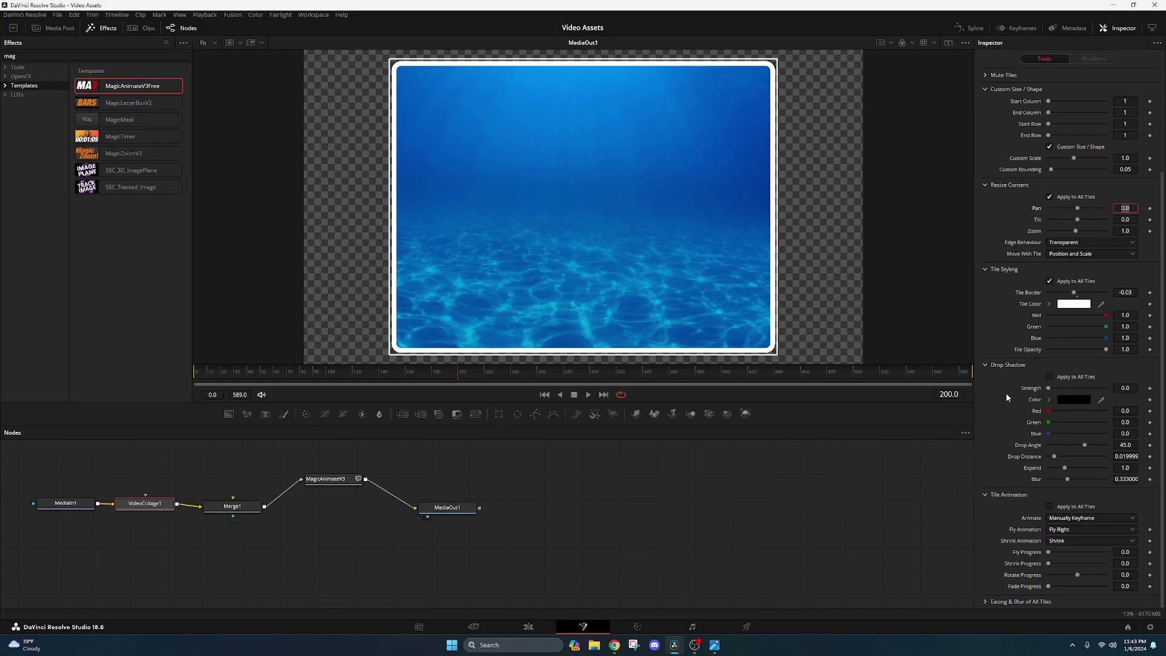
{"action": "left_click", "coordinate": [1072, 304]}
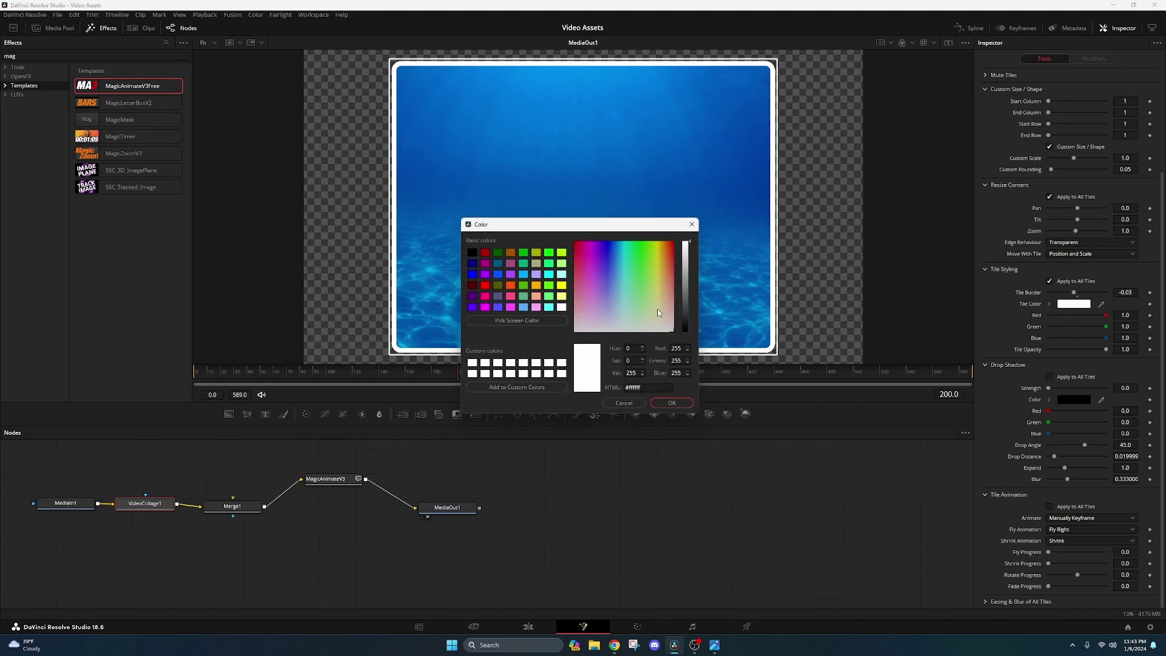
{"action": "left_click", "coordinate": [561, 286]}
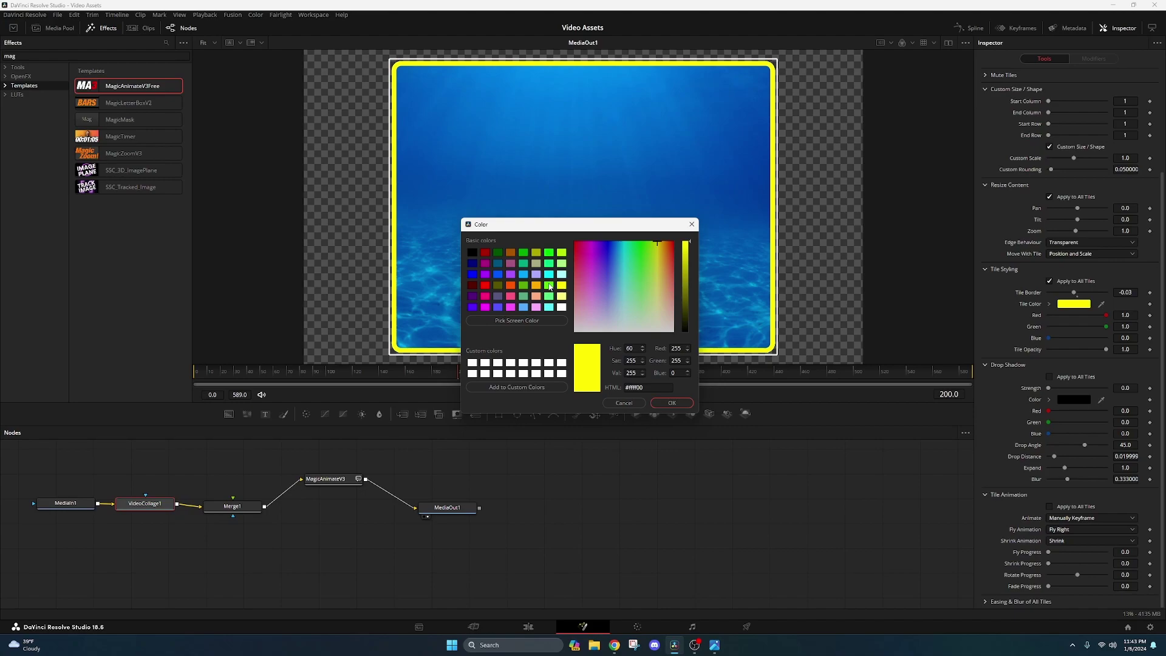
{"action": "left_click", "coordinate": [548, 286]}
{"action": "left_click", "coordinate": [525, 277]}
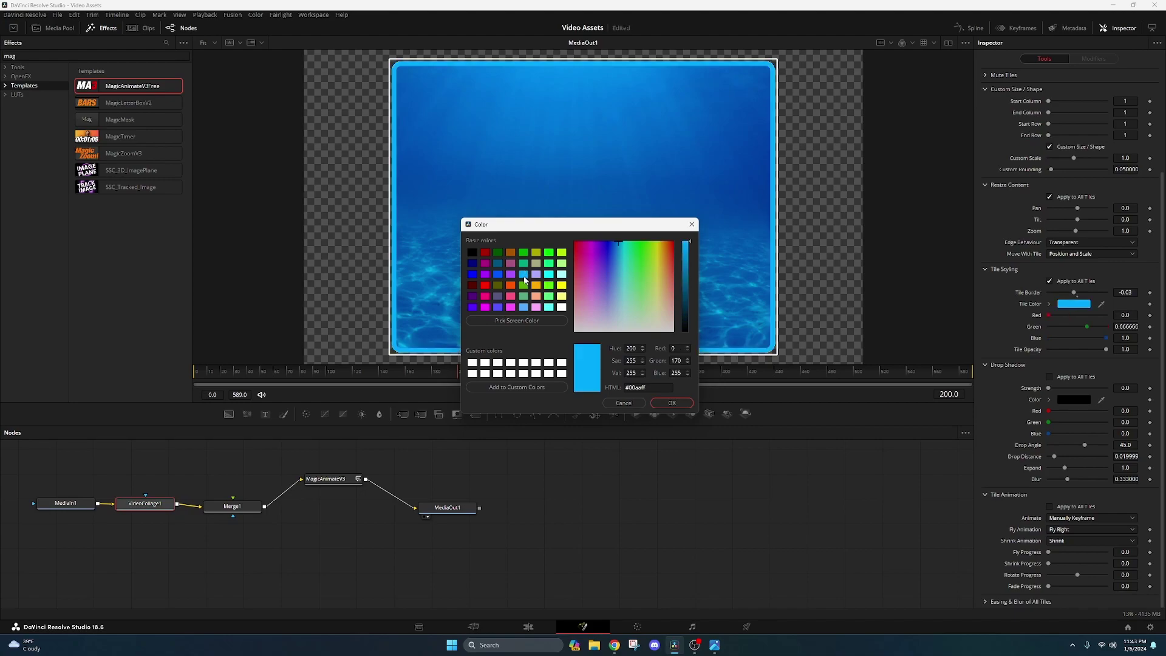
{"action": "left_click", "coordinate": [561, 306]}
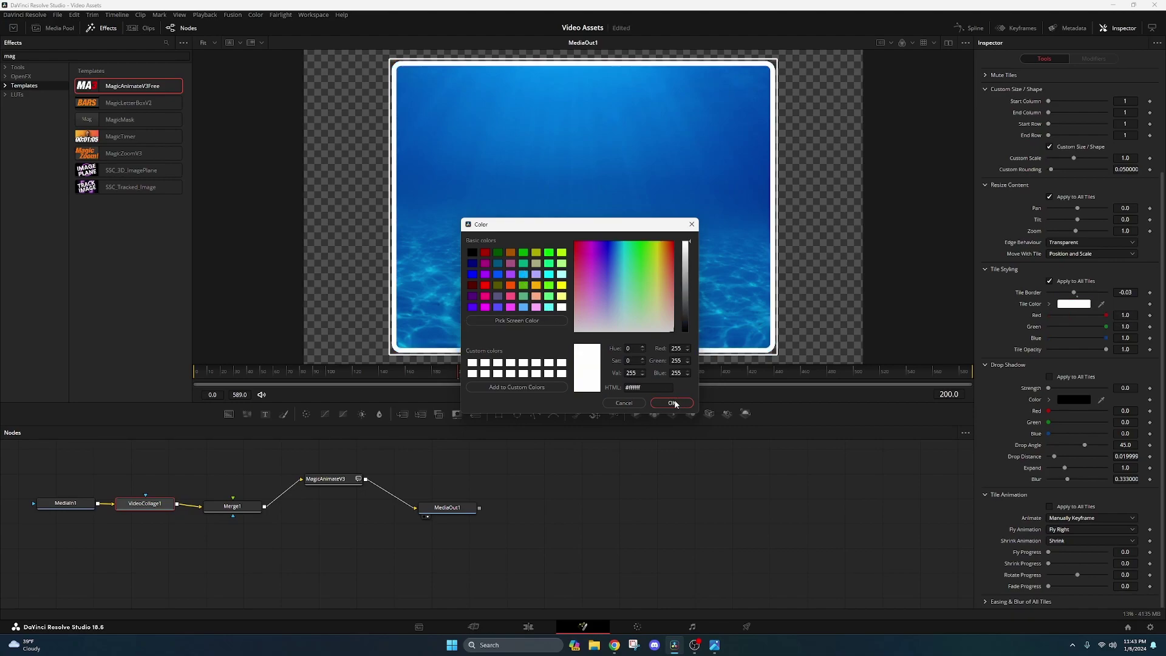
{"action": "left_click", "coordinate": [672, 402]}
Step: Try Tile Border values of -0.02 and -0.04, restore -0.03, and toggle the Drop Shadow's Apply to All Tiles option on and off
{"action": "left_click", "coordinate": [1133, 294]}
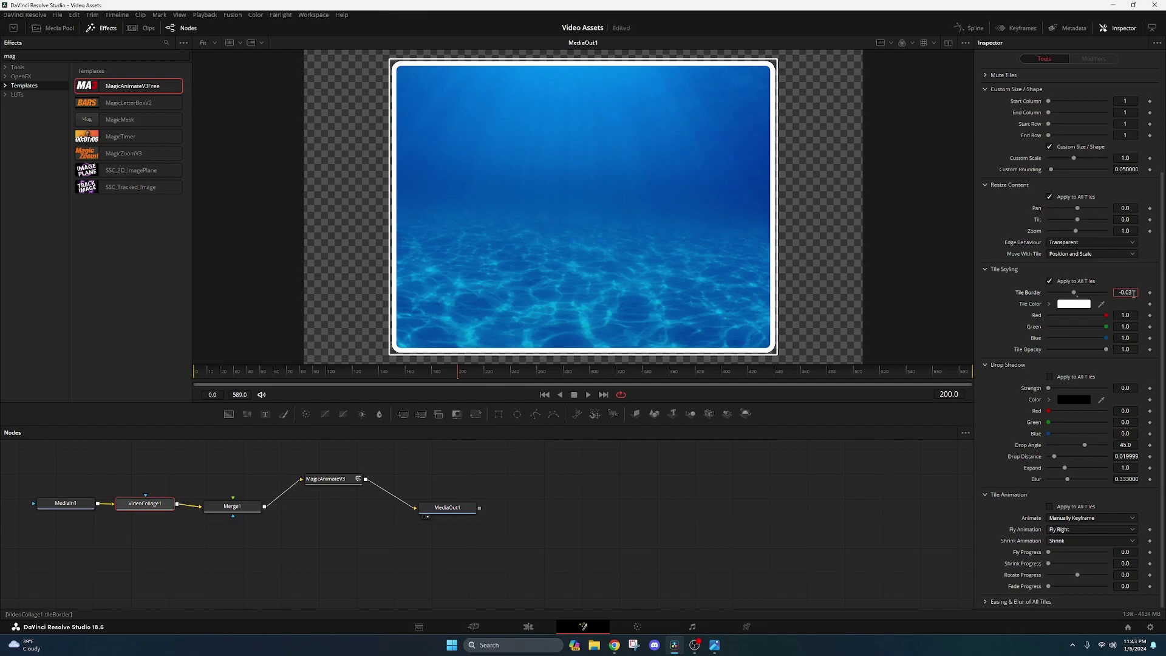
{"action": "type", "text": "-0.025"}
{"action": "key", "text": "Tab"}
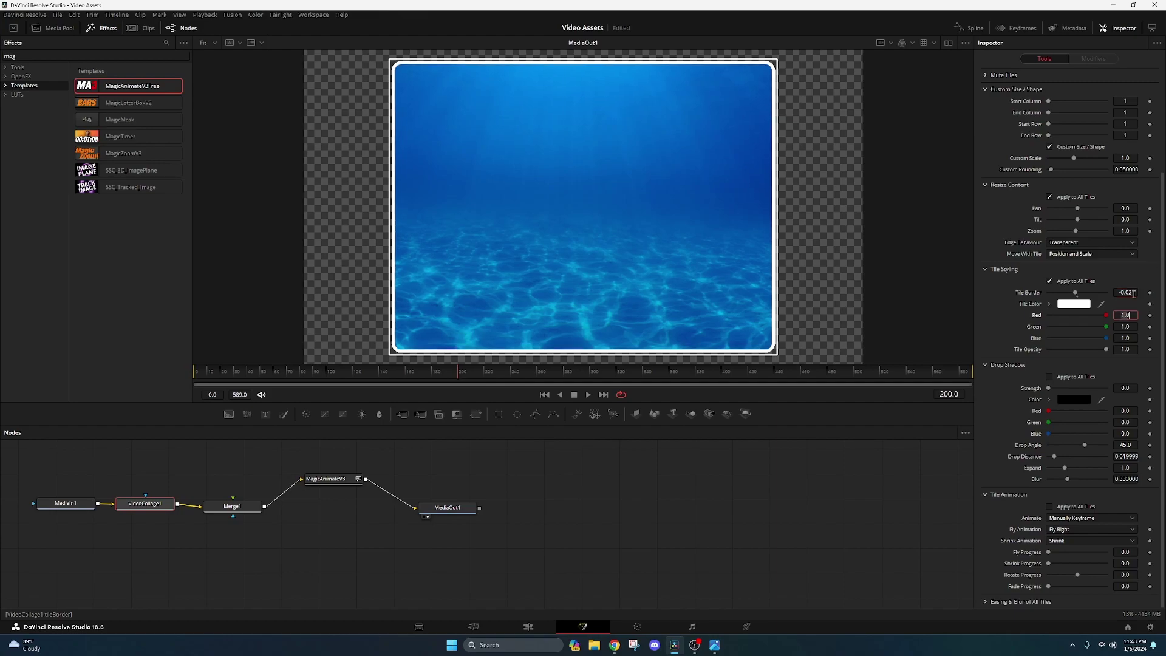
{"action": "left_click", "coordinate": [1133, 294]}
{"action": "type", "text": "-0.04"}
{"action": "key", "text": "Tab"}
{"action": "left_click", "coordinate": [1133, 294]}
{"action": "type", "text": "-0.03"}
{"action": "key", "text": "Tab"}
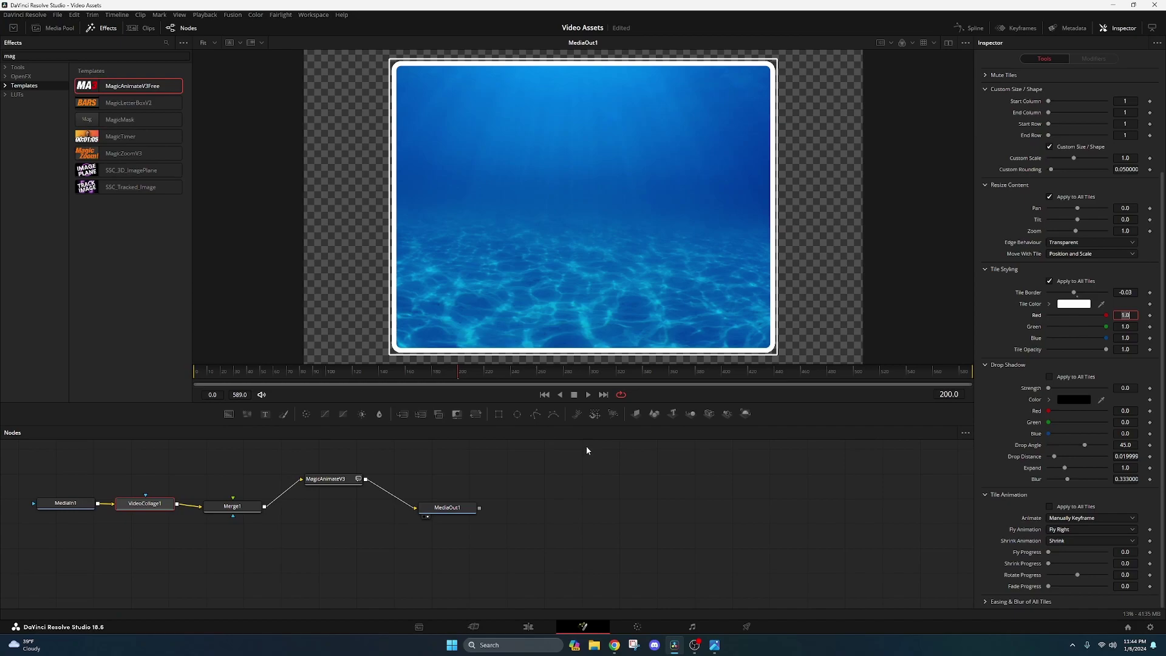
{"action": "left_click", "coordinate": [1050, 376]}
{"action": "left_click", "coordinate": [1049, 377]}
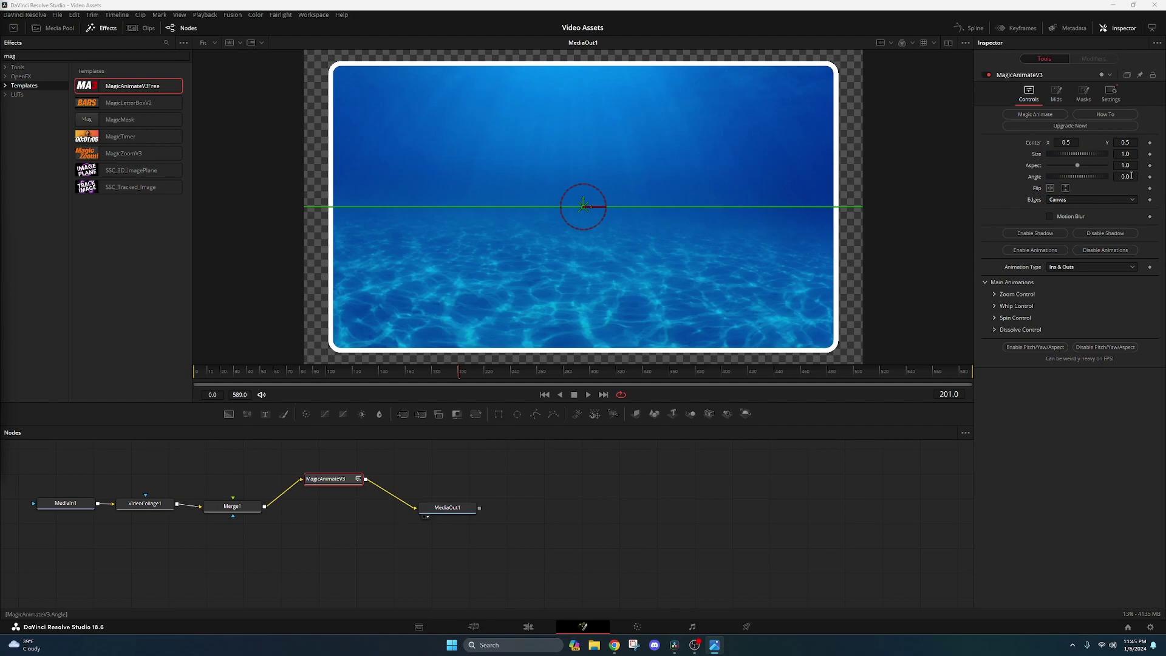
Step: Enable the shadow on MagicAnimateV3 and set Drop Shadow to 0.4 and Shadow Angle to 45
{"action": "left_click", "coordinate": [1018, 234]}
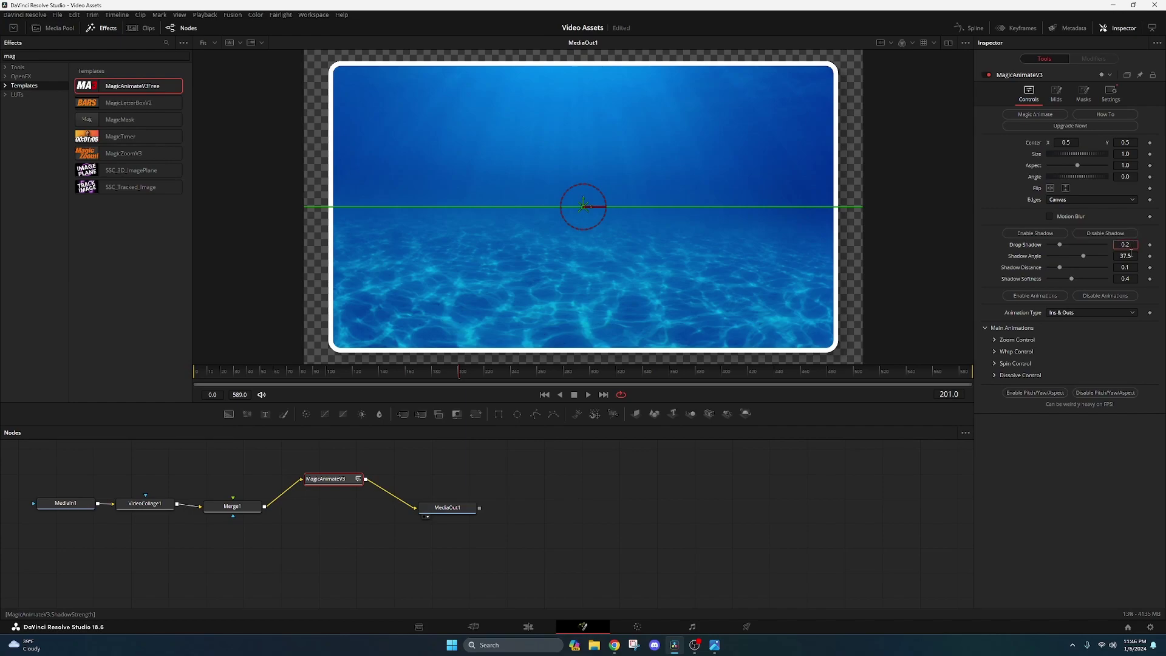
{"action": "type", "text": "0.4"}
{"action": "key", "text": "Tab"}
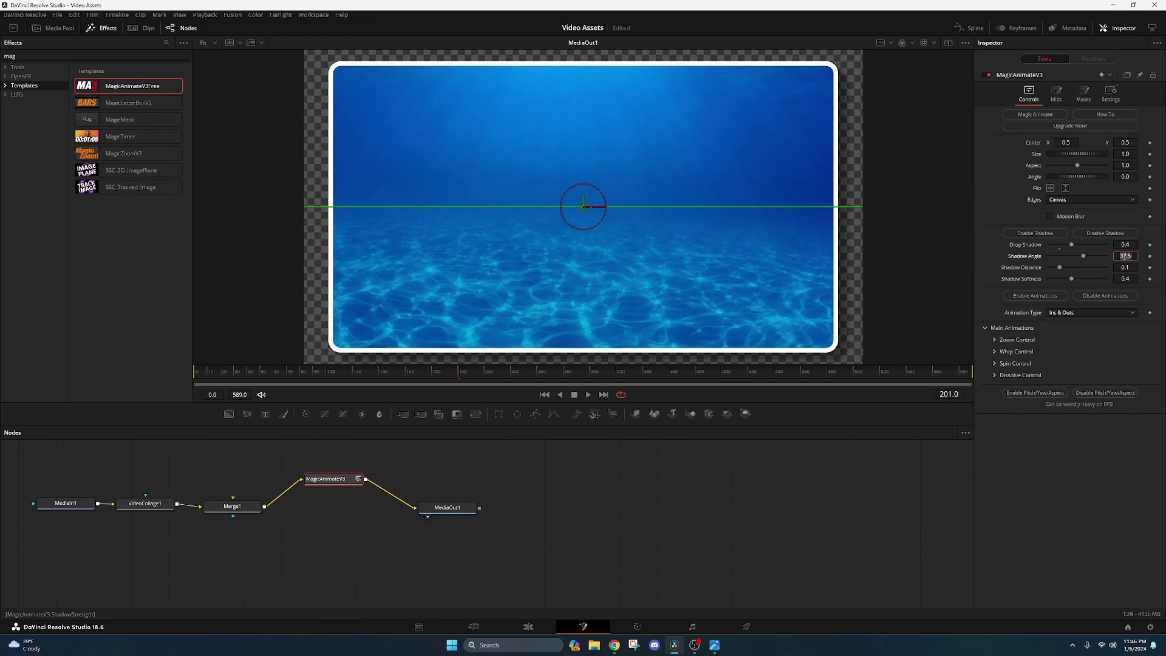
{"action": "key", "text": "BackSpace"}
{"action": "key", "text": "BackSpace"}
{"action": "type", "text": "45"}
{"action": "key", "text": "BackSpace"}
{"action": "type", "text": "0"}
{"action": "key", "text": "Tab"}
Step: Set the MagicAnimateV3 Shadow Distance to 0.07 and Shadow Softness to 0
{"action": "left_click", "coordinate": [1133, 268]}
{"action": "key", "text": "BackSpace"}
{"action": "type", "text": "07"}
{"action": "key", "text": "Tab"}
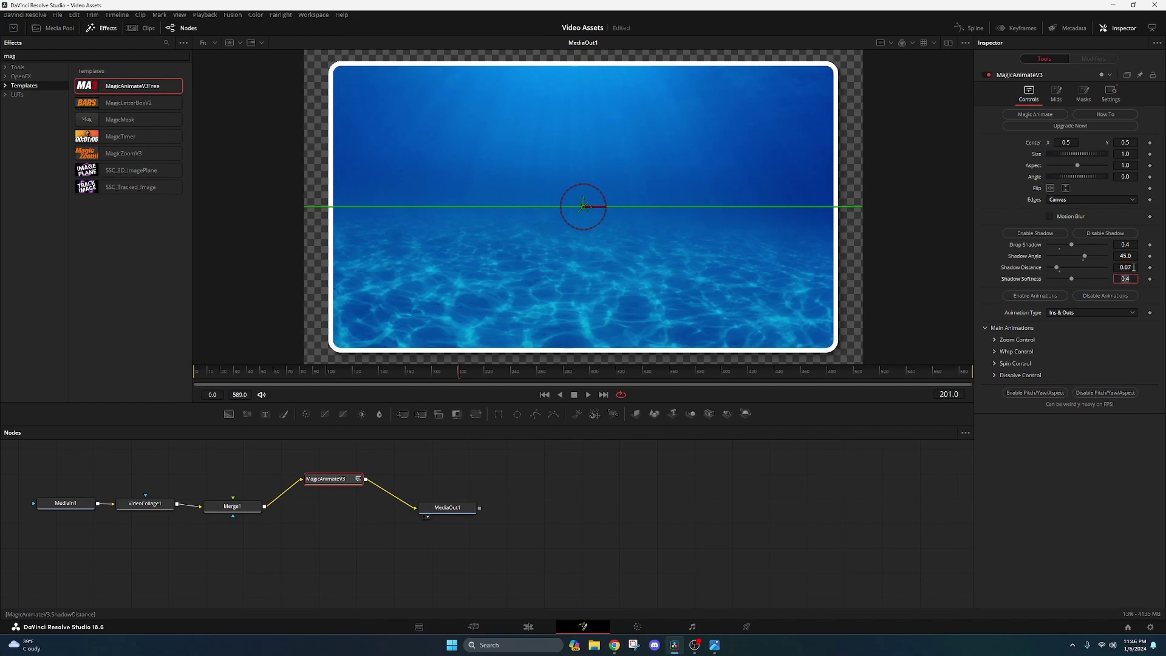
{"action": "type", "text": "0"}
{"action": "key", "text": "Return"}
{"action": "scroll", "coordinate": [854, 136], "scroll_direction": "up", "scroll_amount": 3}
{"action": "scroll", "coordinate": [848, 162], "scroll_direction": "down", "scroll_amount": 3}
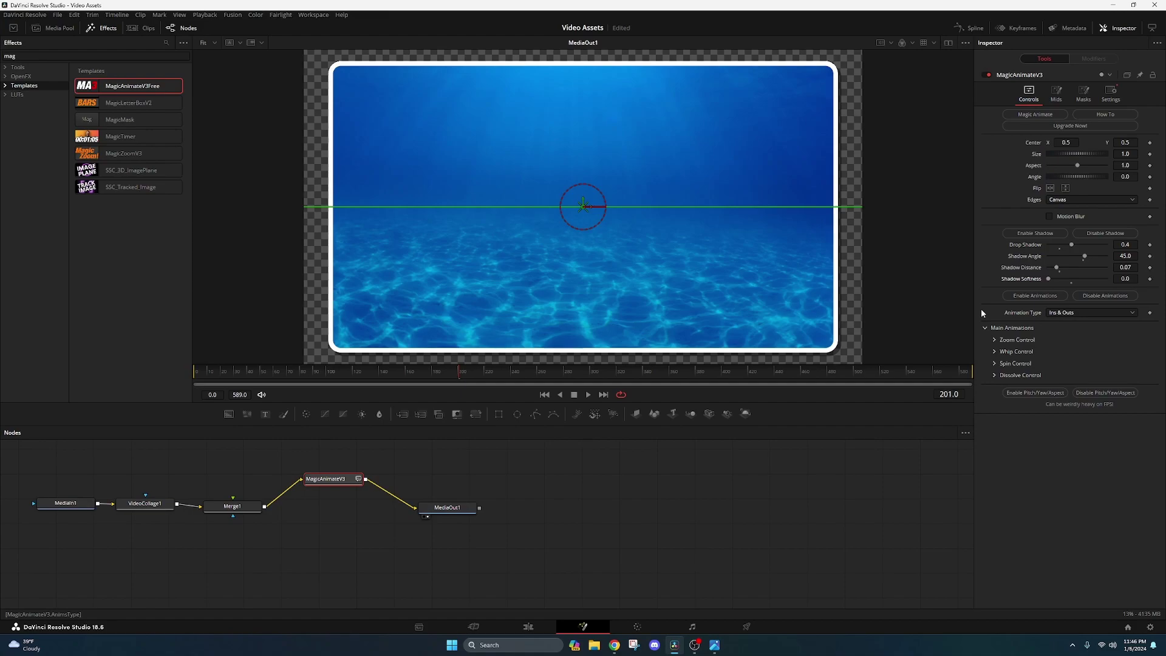
Step: Examine the Zoom, Whip, Spin and Dissolve animation controls of MagicAnimateV3 and the framed image in the viewer
{"action": "left_click", "coordinate": [994, 339]}
{"action": "left_click", "coordinate": [993, 338]}
{"action": "left_click", "coordinate": [993, 350]}
{"action": "left_click", "coordinate": [993, 350]}
{"action": "left_click", "coordinate": [993, 363]}
{"action": "left_click", "coordinate": [993, 363]}
{"action": "left_click", "coordinate": [995, 375]}
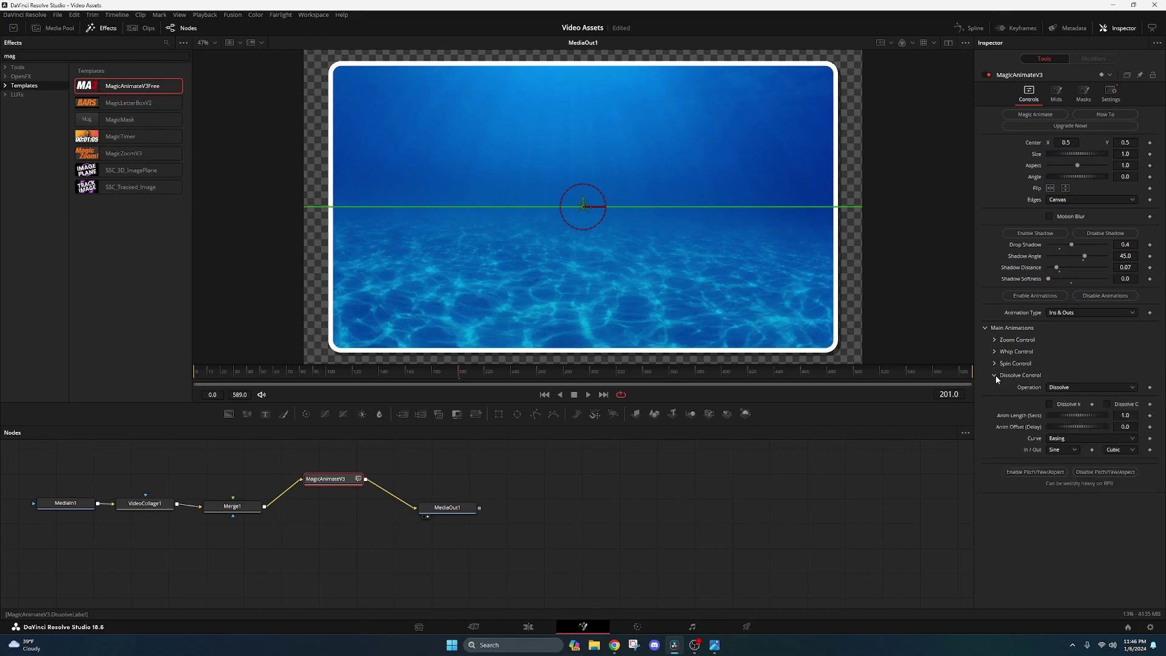
{"action": "left_click", "coordinate": [995, 375]}
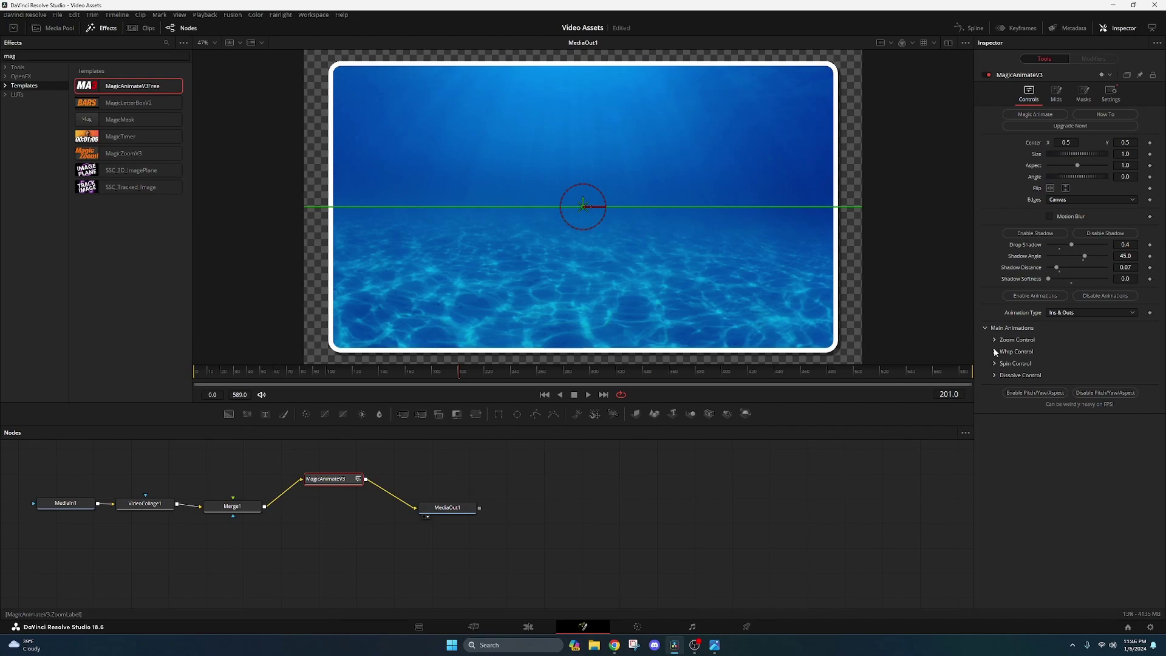
{"action": "scroll", "coordinate": [774, 304], "scroll_direction": "down", "scroll_amount": 2}
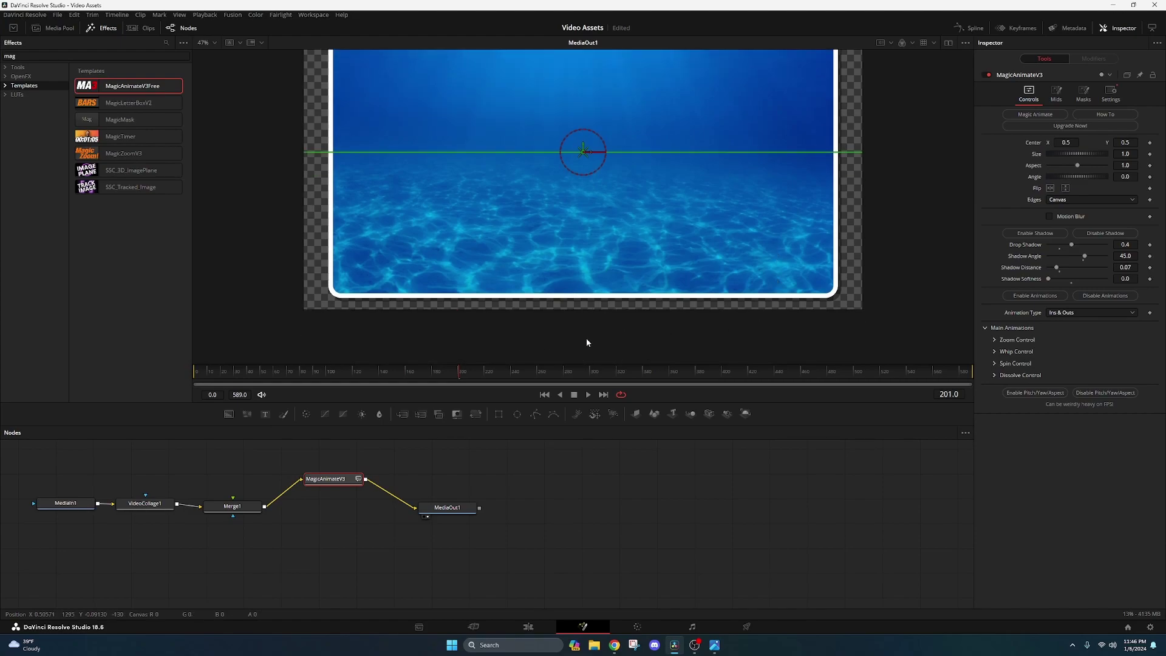
{"action": "scroll", "coordinate": [587, 341], "scroll_direction": "up", "scroll_amount": 5}
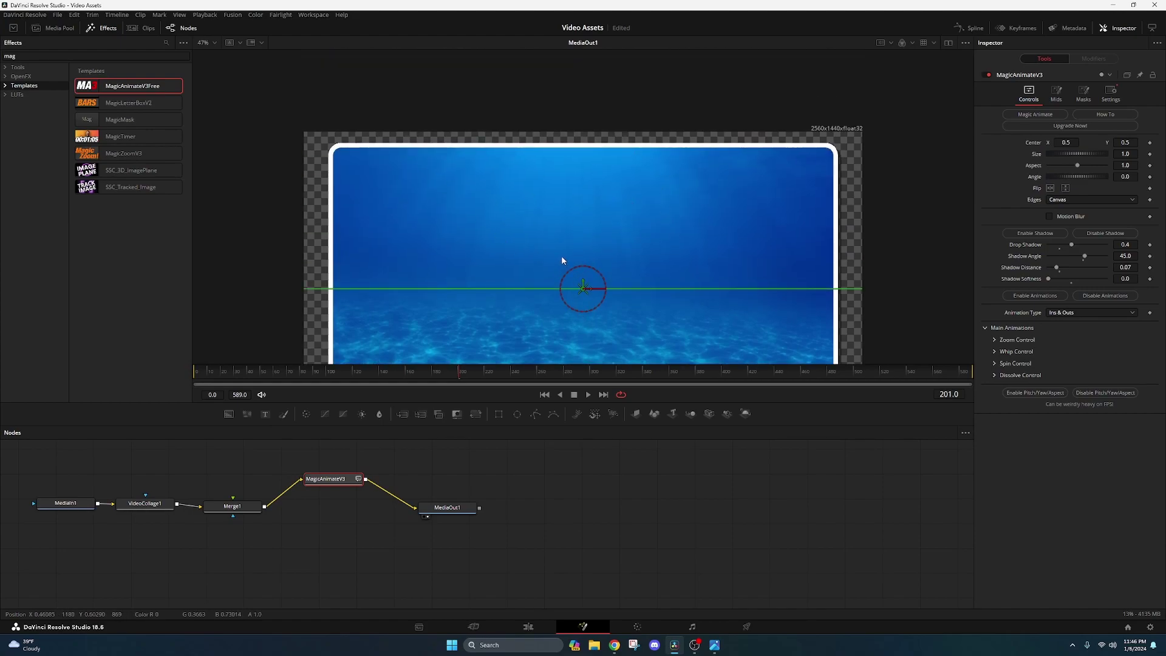
{"action": "scroll", "coordinate": [562, 260], "scroll_direction": "down", "scroll_amount": 3}
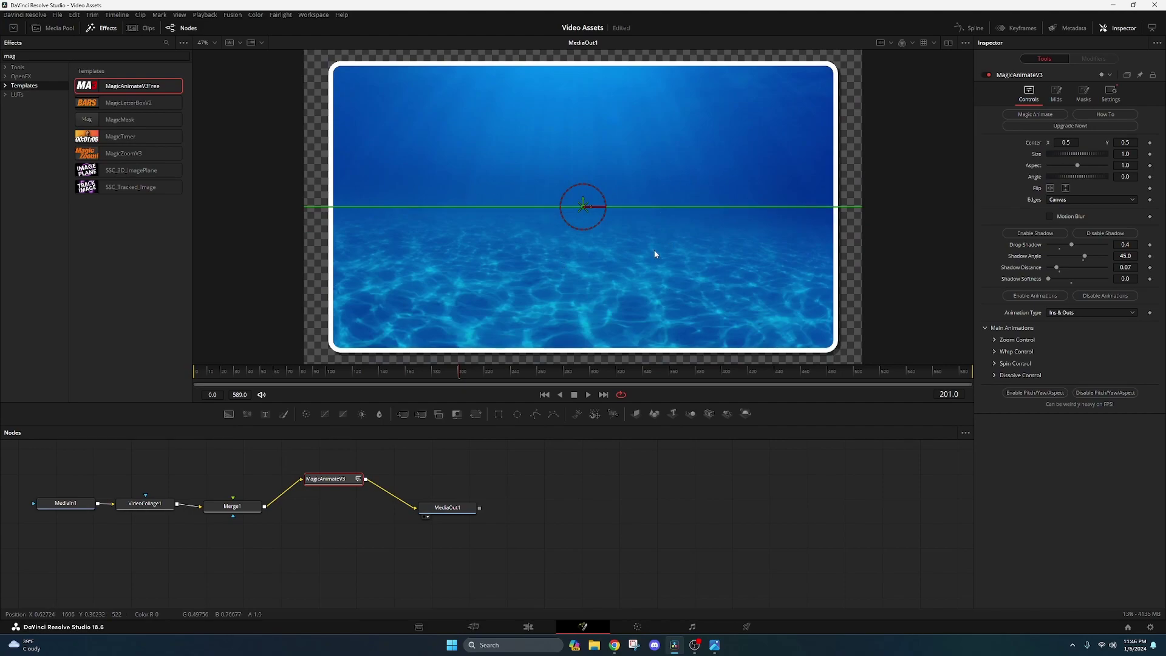
Step: Set the MagicAnimateV3 Animation Type to Only Ins and expand the Whip Control settings
{"action": "left_click", "coordinate": [1061, 313]}
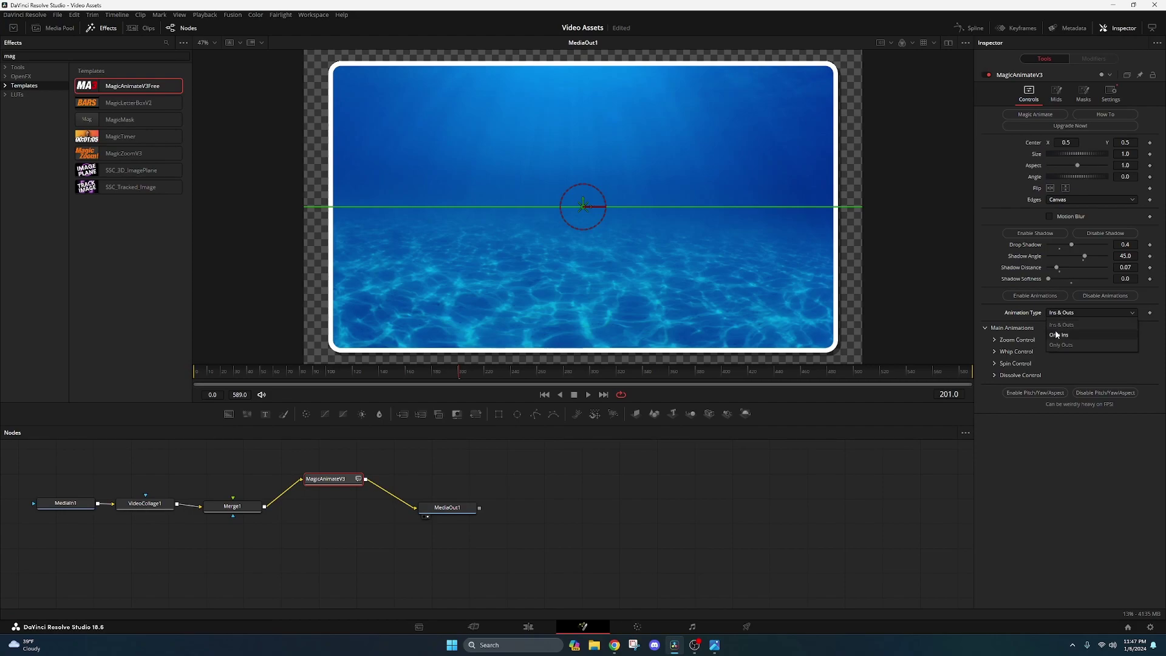
{"action": "left_click", "coordinate": [1056, 335]}
{"action": "left_click", "coordinate": [994, 351]}
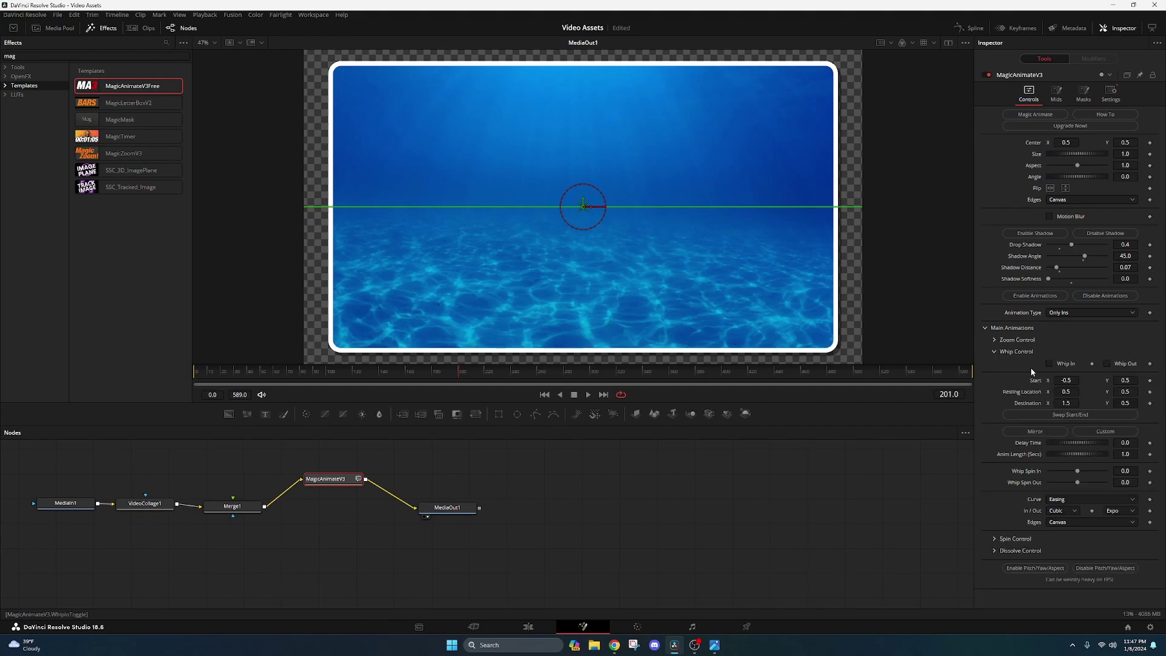
Step: Enable Whip In and set its Start position to X 0.5 and Y -0.5
{"action": "double_click", "coordinate": [1068, 381]}
{"action": "type", "text": "0.5"}
{"action": "key", "text": "Return"}
{"action": "left_click", "coordinate": [1118, 380]}
{"action": "double_click", "coordinate": [1119, 381]}
Step: Set the whip animation length to 0.33 seconds
{"action": "left_click", "coordinate": [1125, 453]}
{"action": "type", "text": "0"}
{"action": "key", "text": "BackSpace"}
{"action": "type", "text": "33"}
{"action": "key", "text": "Tab"}
Step: Set the whip's easing curve to None for In and Quad for Out
{"action": "left_click", "coordinate": [1025, 505]}
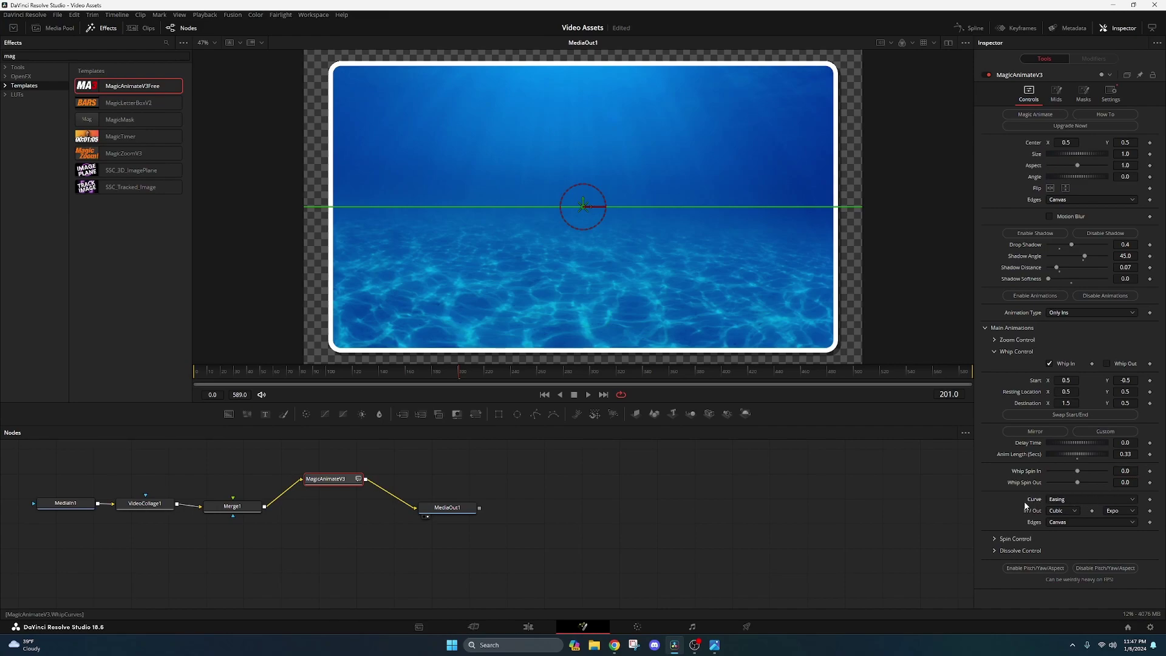
{"action": "left_click", "coordinate": [1057, 513]}
{"action": "left_click", "coordinate": [1054, 523]}
{"action": "left_click", "coordinate": [1111, 512]}
{"action": "left_click", "coordinate": [1114, 542]}
Step: Move the MagicAnimateV3 node back in line with the chain, and go to the start of the timeline on the Edit page
{"action": "left_click_drag", "start_coordinate": [331, 480], "coordinate": [332, 507]}
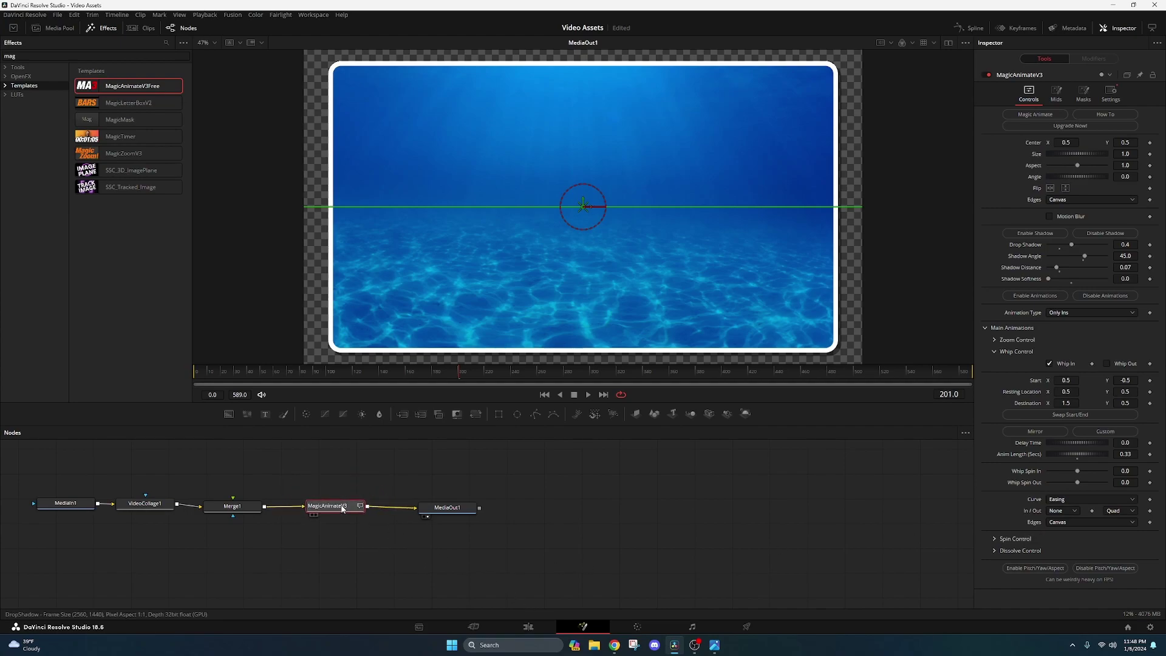
{"action": "left_click", "coordinate": [527, 626]}
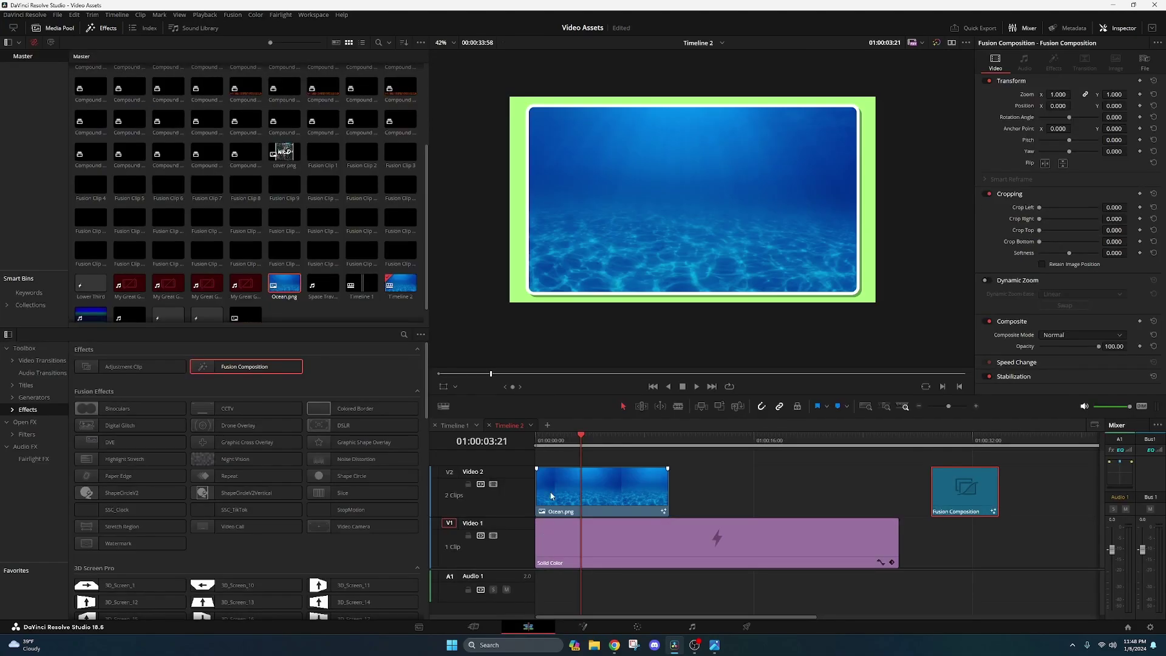
{"action": "left_click", "coordinate": [540, 443]}
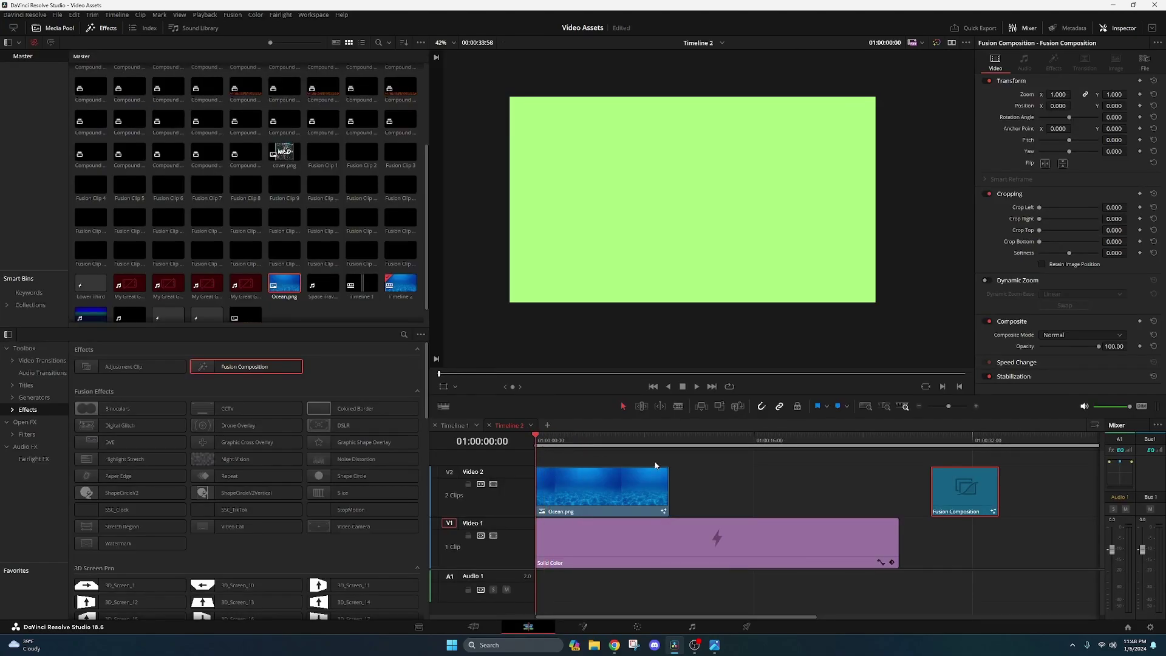
Step: Play the whip-in animation twice from the start of the timeline
{"action": "key", "text": "space"}
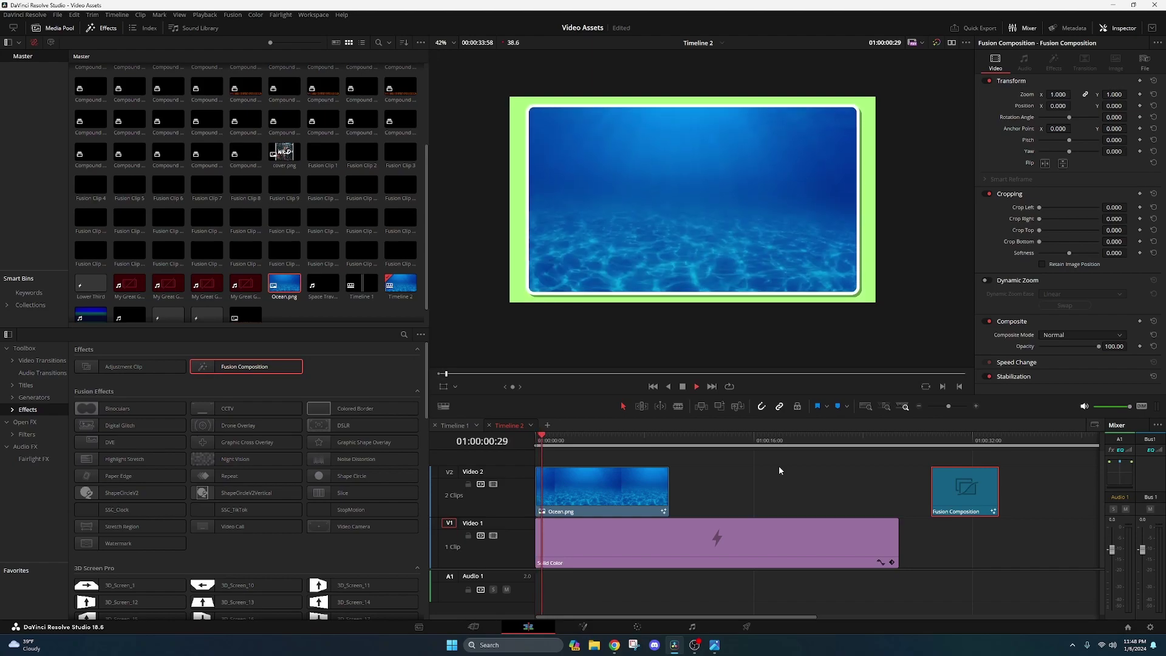
{"action": "left_click", "coordinate": [682, 386]}
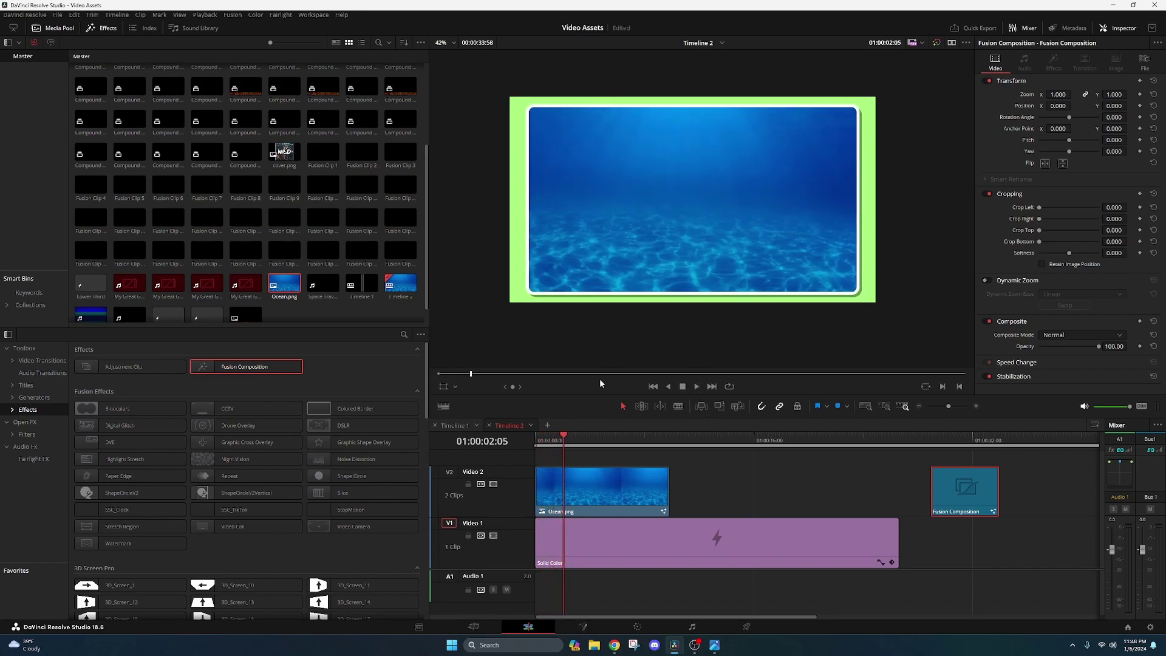
{"action": "left_click", "coordinate": [538, 439]}
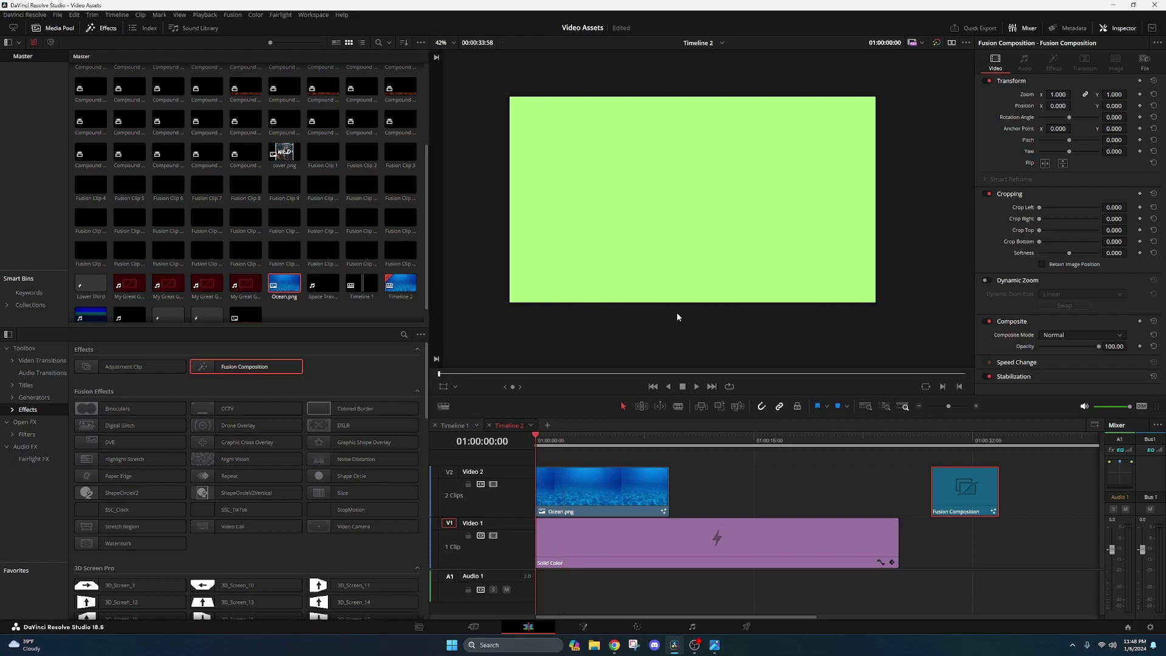
{"action": "key", "text": "space"}
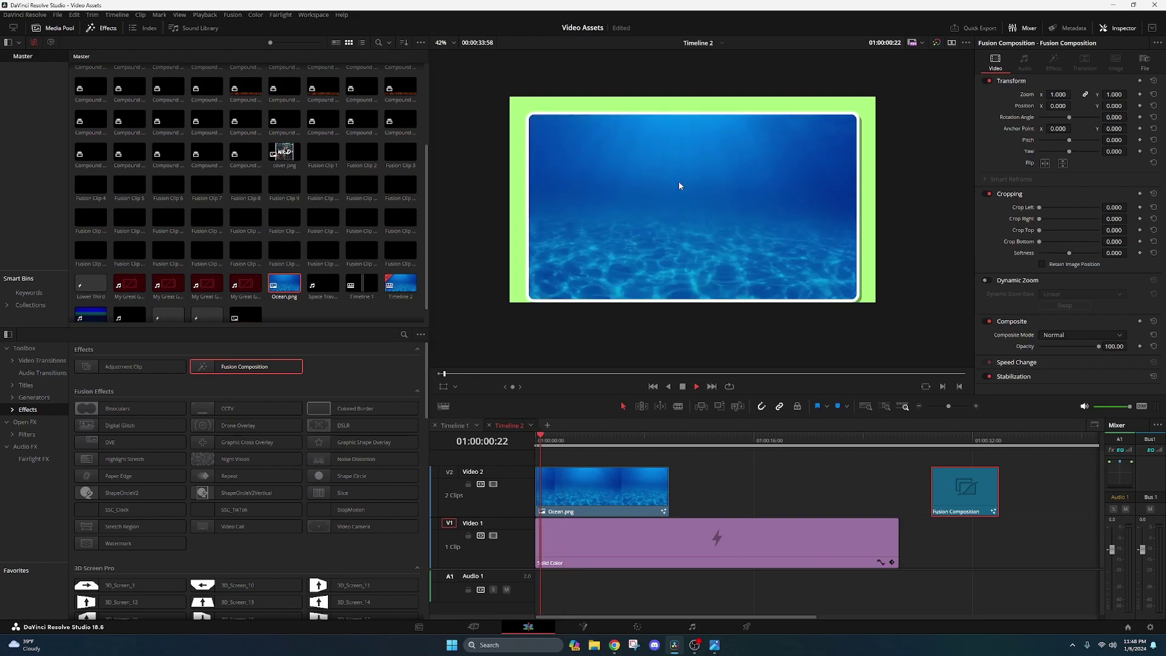
{"action": "left_click", "coordinate": [682, 387]}
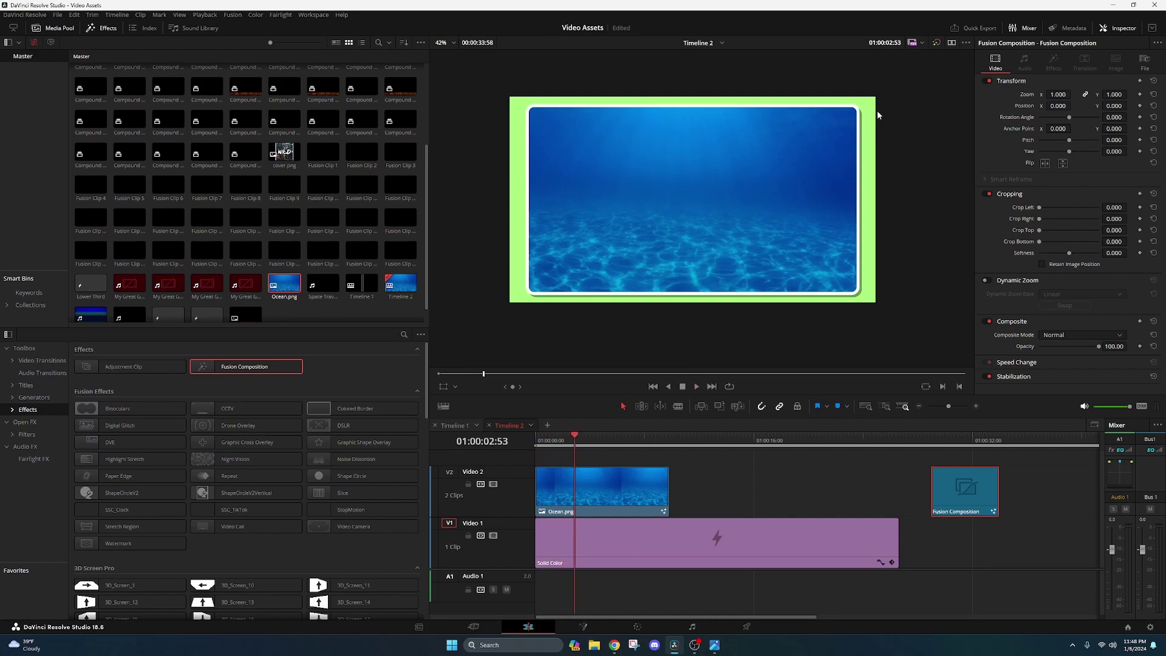
Step: Delete the spare Fusion Composition clip from Video 2 and save the project
{"action": "left_click", "coordinate": [875, 461]}
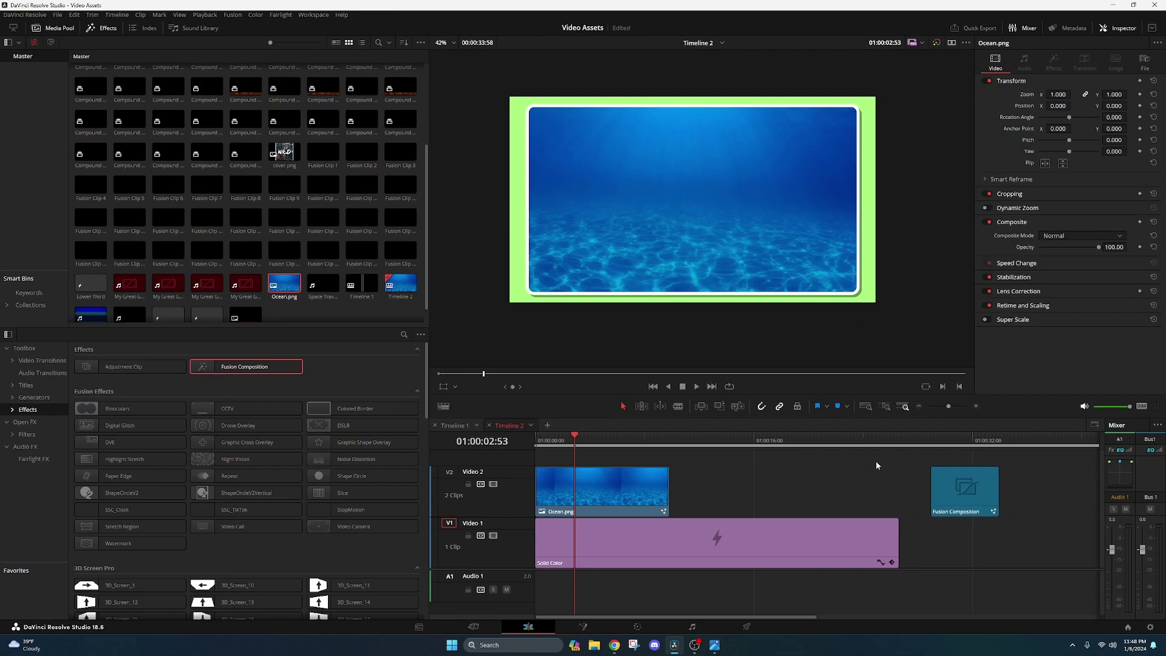
{"action": "left_click", "coordinate": [950, 492]}
{"action": "key", "text": "Delete"}
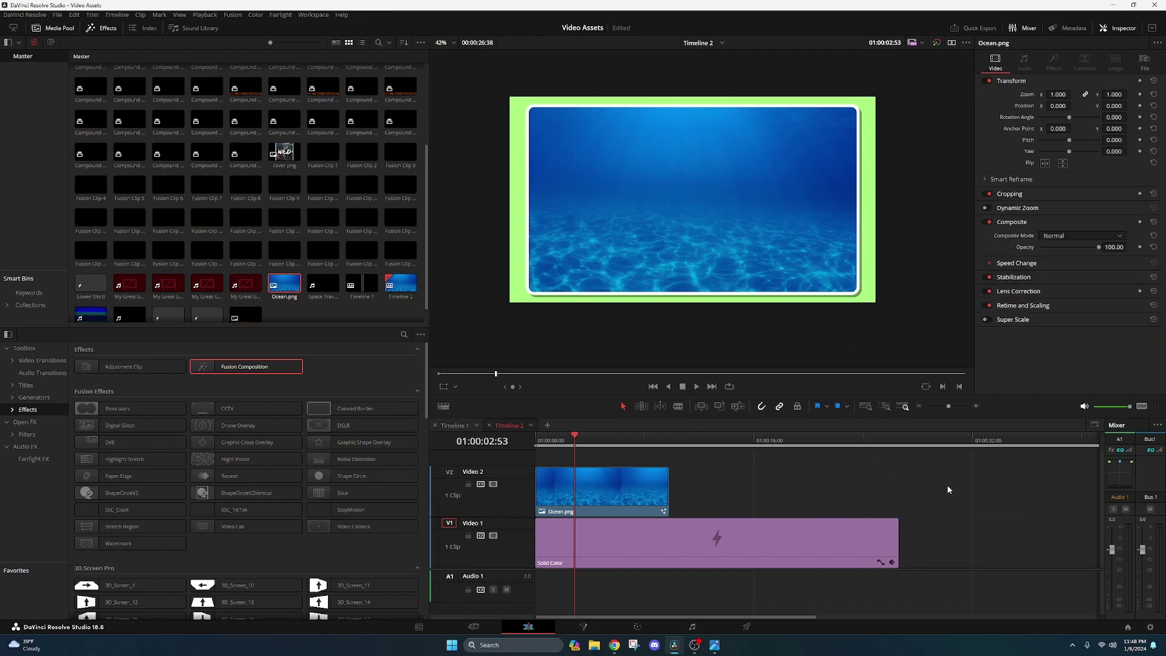
{"action": "key", "text": "ctrl+s"}
Step: Try applying the 3D_Screen_21 effect from 3D Screen Pro to the Ocean.png clip, and undo it
{"action": "scroll", "coordinate": [406, 542], "scroll_direction": "down", "scroll_amount": 3}
{"action": "scroll", "coordinate": [237, 501], "scroll_direction": "down", "scroll_amount": 2}
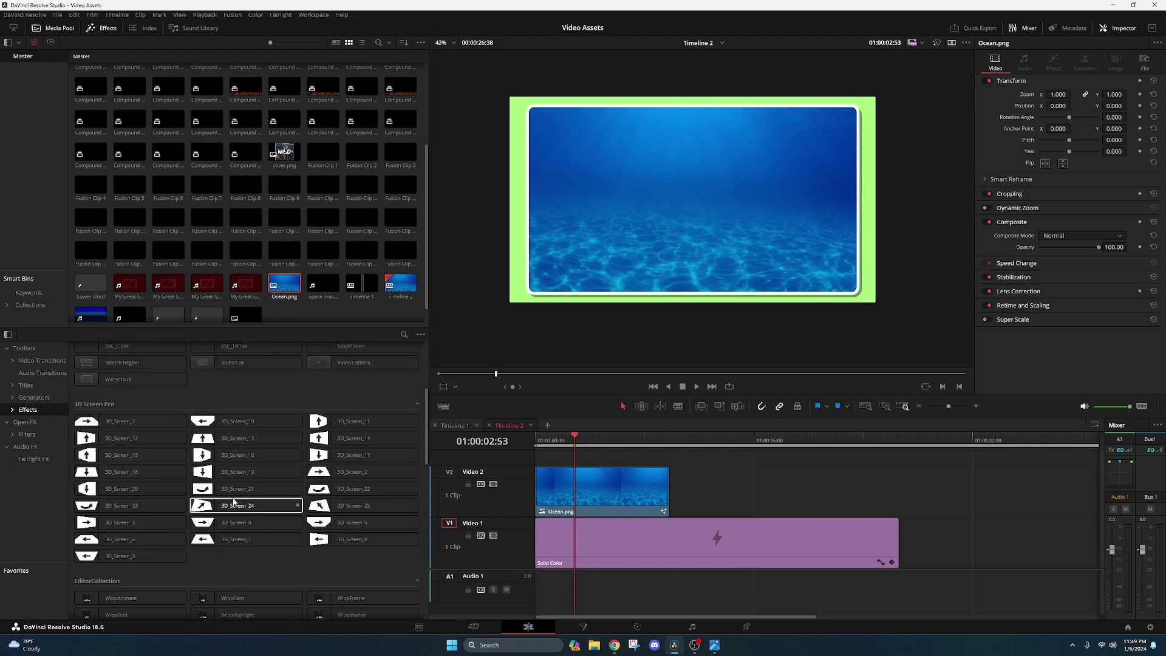
{"action": "left_click_drag", "start_coordinate": [237, 489], "coordinate": [565, 495]}
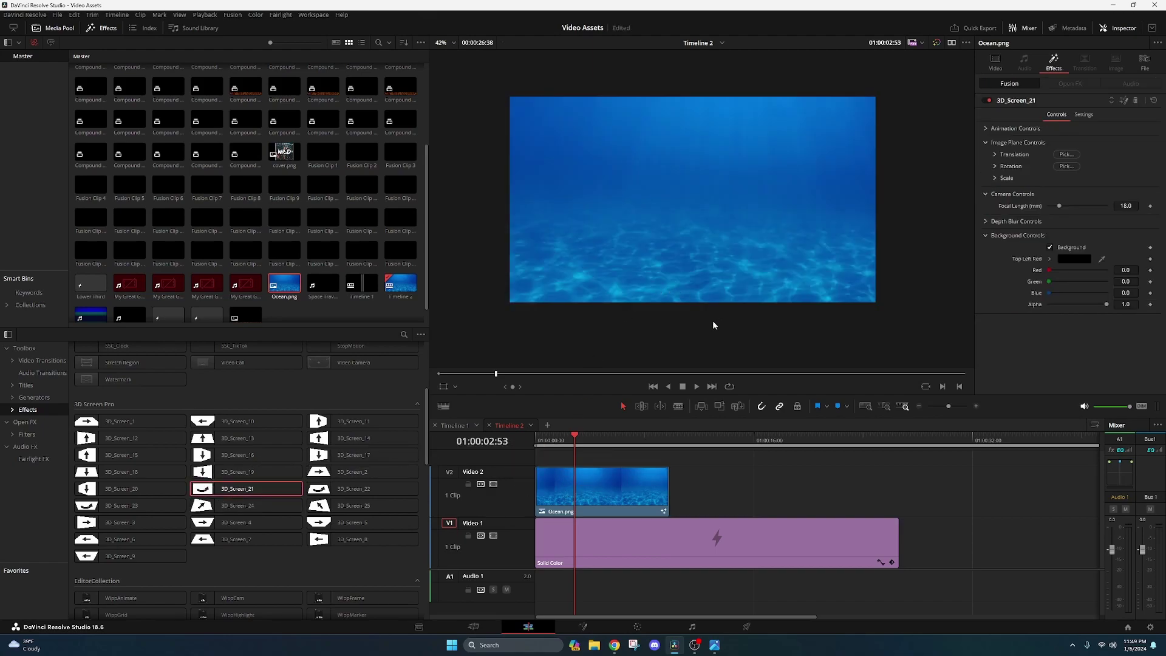
{"action": "left_click", "coordinate": [73, 14]}
{"action": "left_click", "coordinate": [79, 26]}
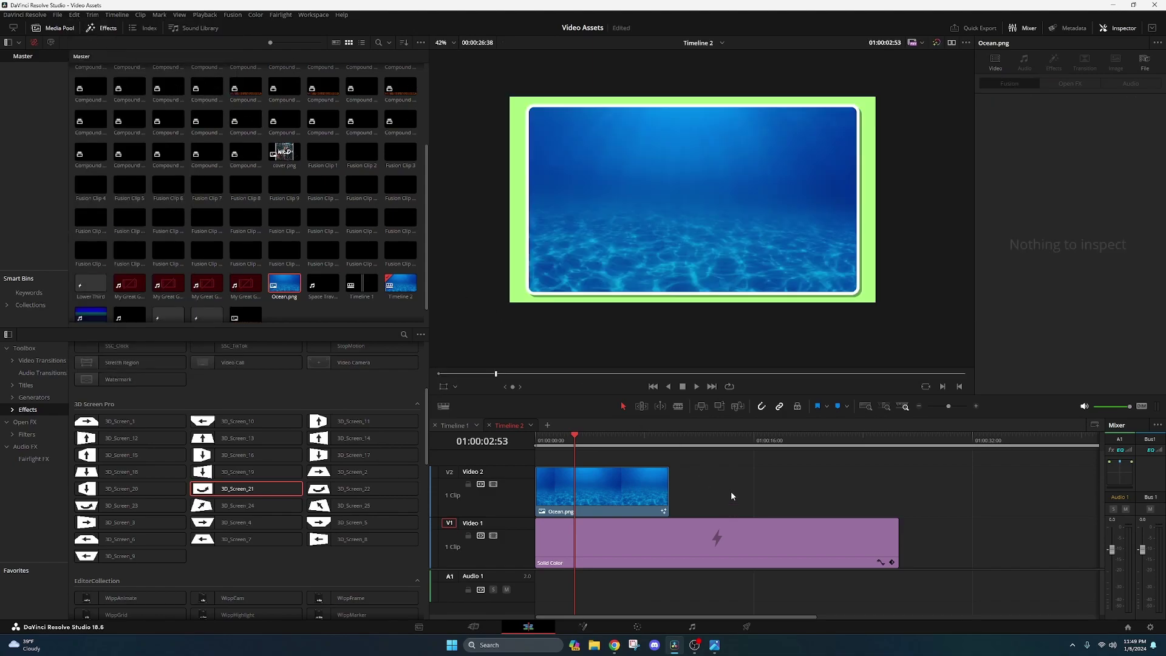
{"action": "right_click", "coordinate": [613, 490]}
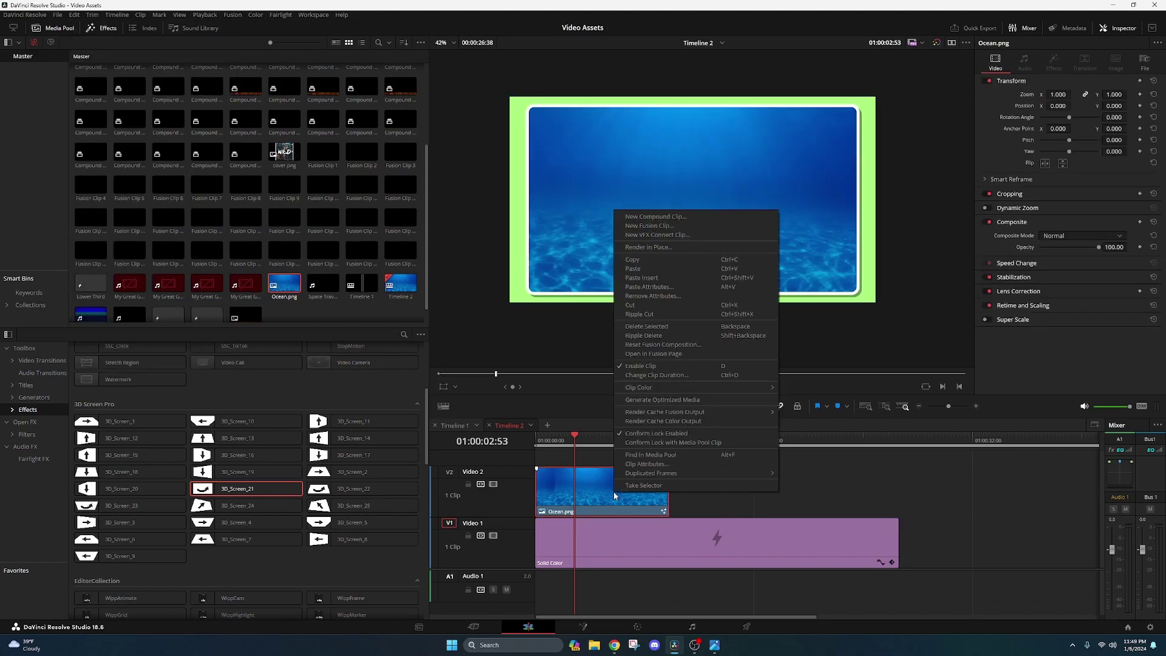
{"action": "left_click", "coordinate": [733, 504]}
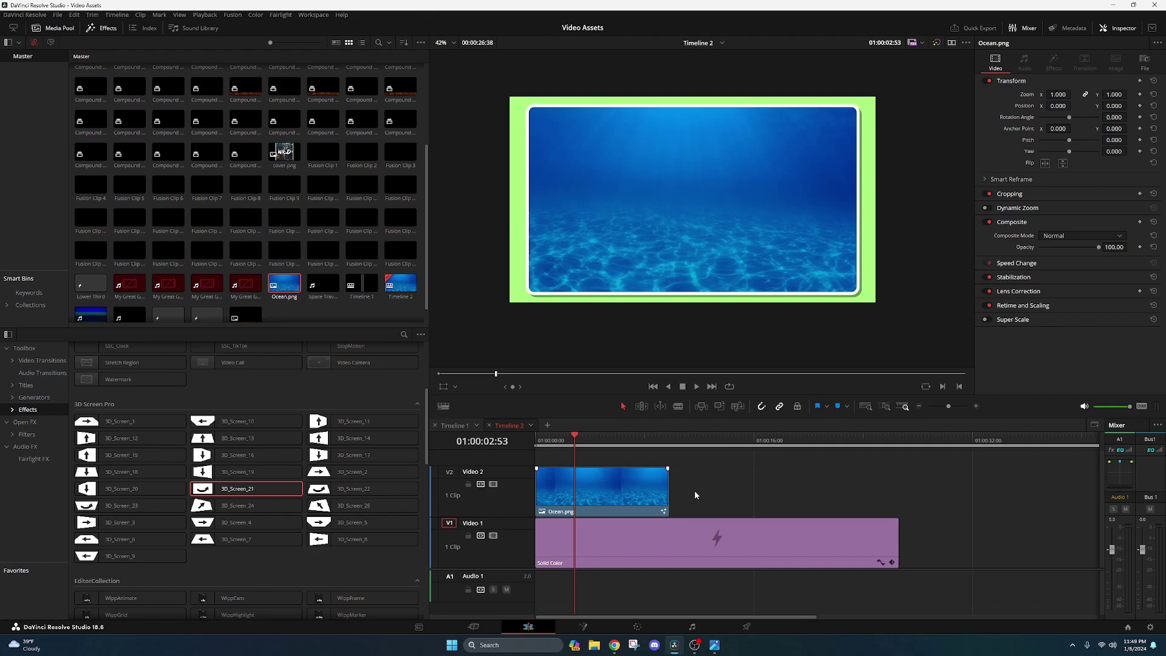
Step: On the Fusion page, start creating a macro from the VideoCollage1, Merge1 and MagicAnimateV3 nodes
{"action": "left_click", "coordinate": [583, 627]}
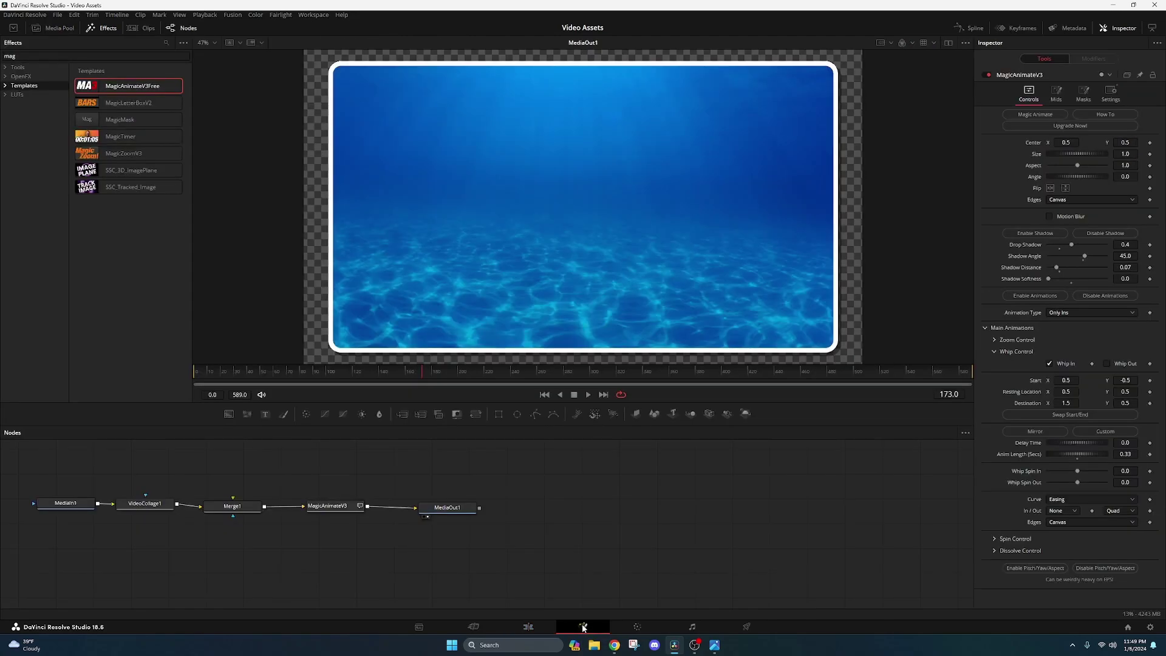
{"action": "left_click_drag", "start_coordinate": [134, 452], "coordinate": [361, 581]}
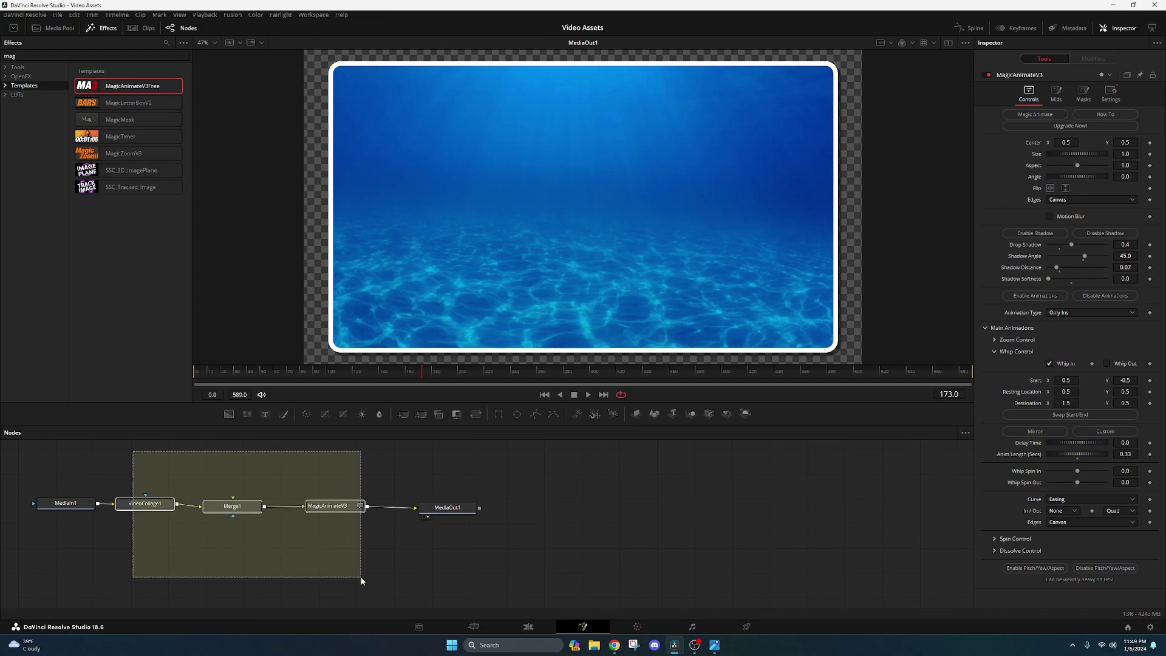
{"action": "left_click_drag", "start_coordinate": [361, 581], "coordinate": [362, 581]}
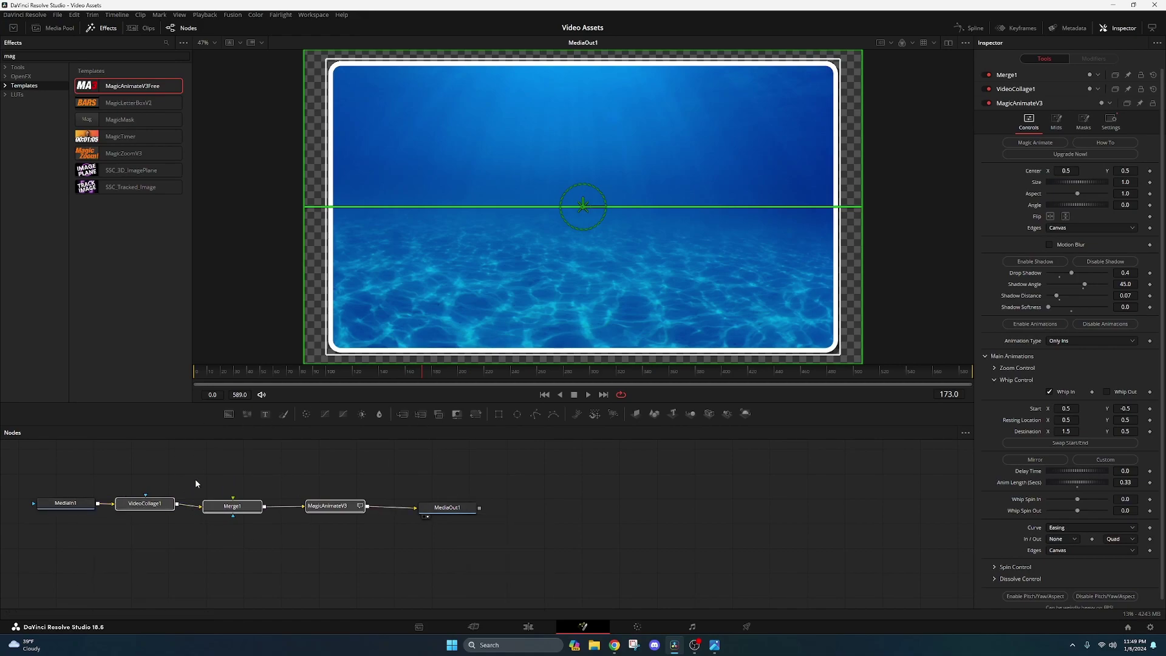
{"action": "right_click", "coordinate": [328, 507]}
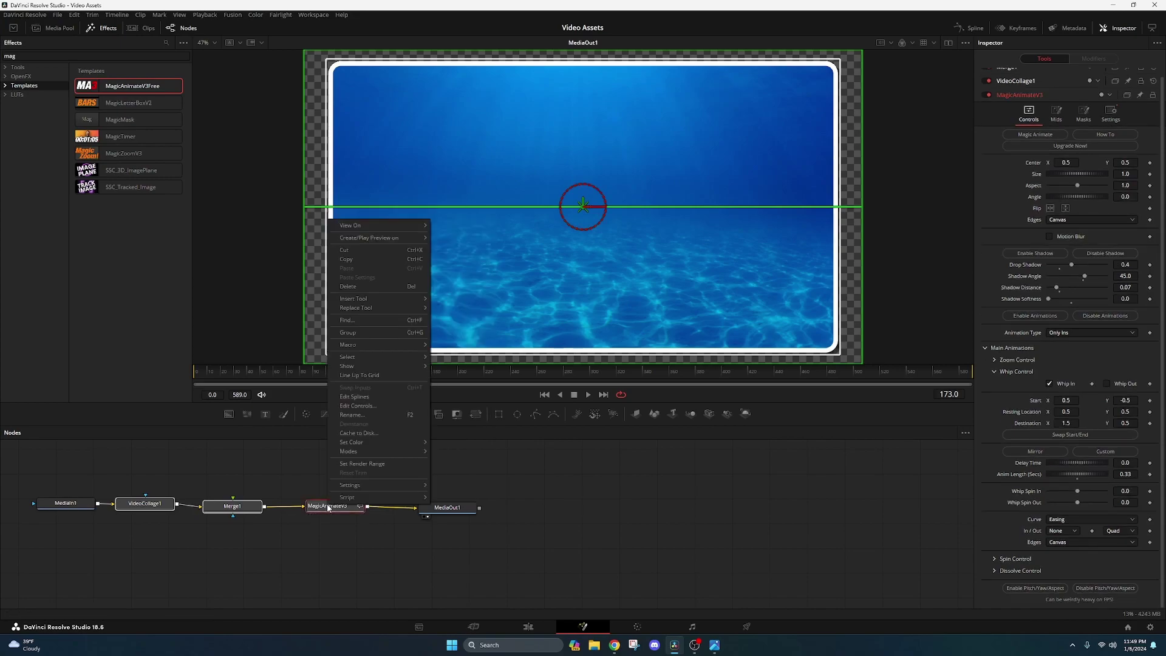
{"action": "mouse_move", "coordinate": [349, 347]}
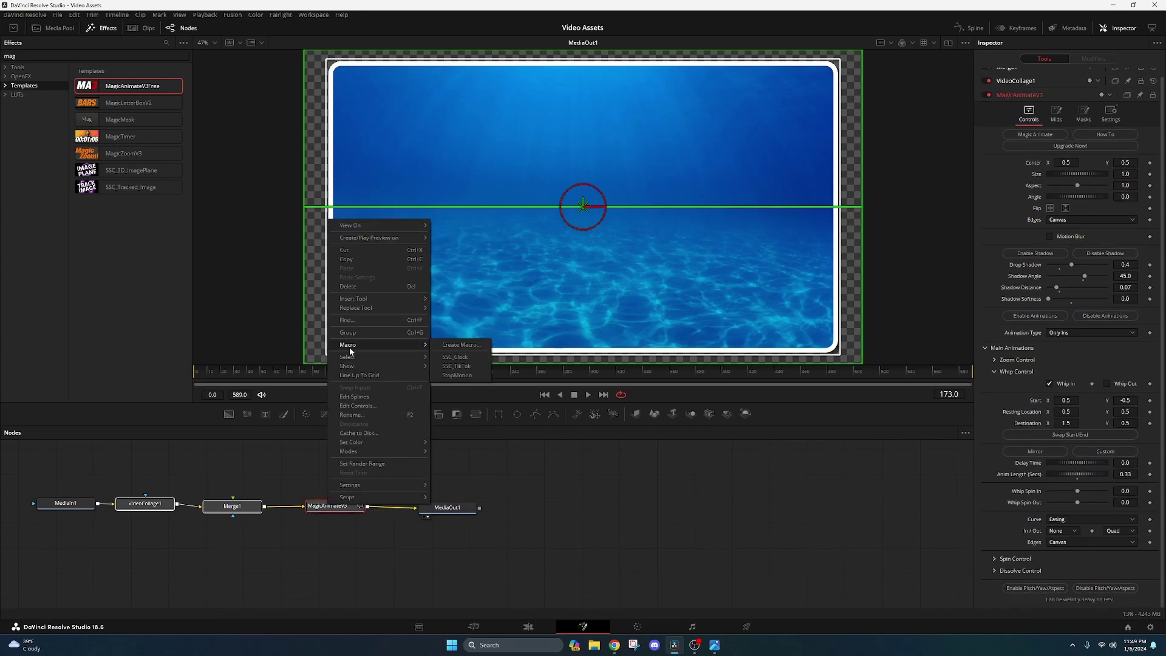
{"action": "left_click", "coordinate": [443, 346]}
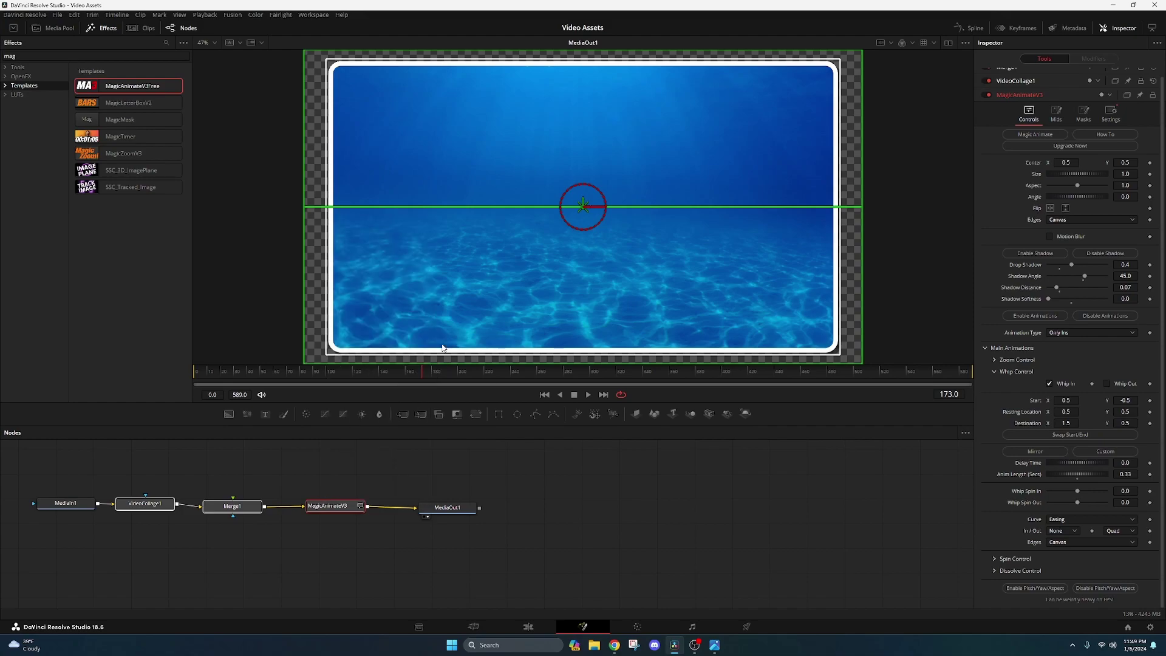
Step: Name the macro Up In Widescreen
{"action": "left_click", "coordinate": [435, 98]}
{"action": "key", "text": "BackSpace"}
{"action": "key", "text": "BackSpace"}
{"action": "key", "text": "BackSpace"}
{"action": "key", "text": "BackSpace"}
{"action": "key", "text": "BackSpace"}
{"action": "key", "text": "BackSpace"}
{"action": "key", "text": "BackSpace"}
{"action": "key", "text": "BackSpace"}
{"action": "key", "text": "BackSpace"}
{"action": "key", "text": "BackSpace"}
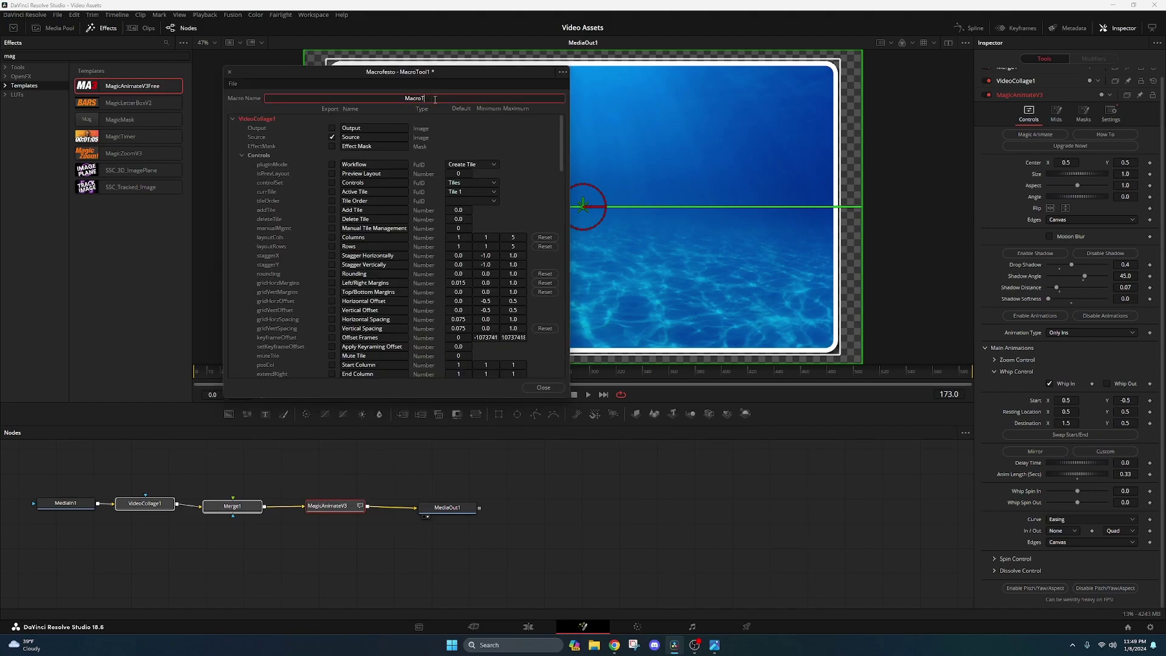
{"action": "key", "text": "Caps_Lock"}
{"action": "type", "text": "U"}
{"action": "key", "text": "Caps_Lock"}
{"action": "type", "text": "p"}
{"action": "key", "text": "Caps_Lock"}
{"action": "type", "text": "I"}
{"action": "key", "text": "Caps_Lock"}
{"action": "type", "text": "n"}
{"action": "key", "text": "Caps_Lock"}
{"action": "type", "text": "W"}
{"action": "key", "text": "Caps_Lock"}
{"action": "type", "text": "id"}
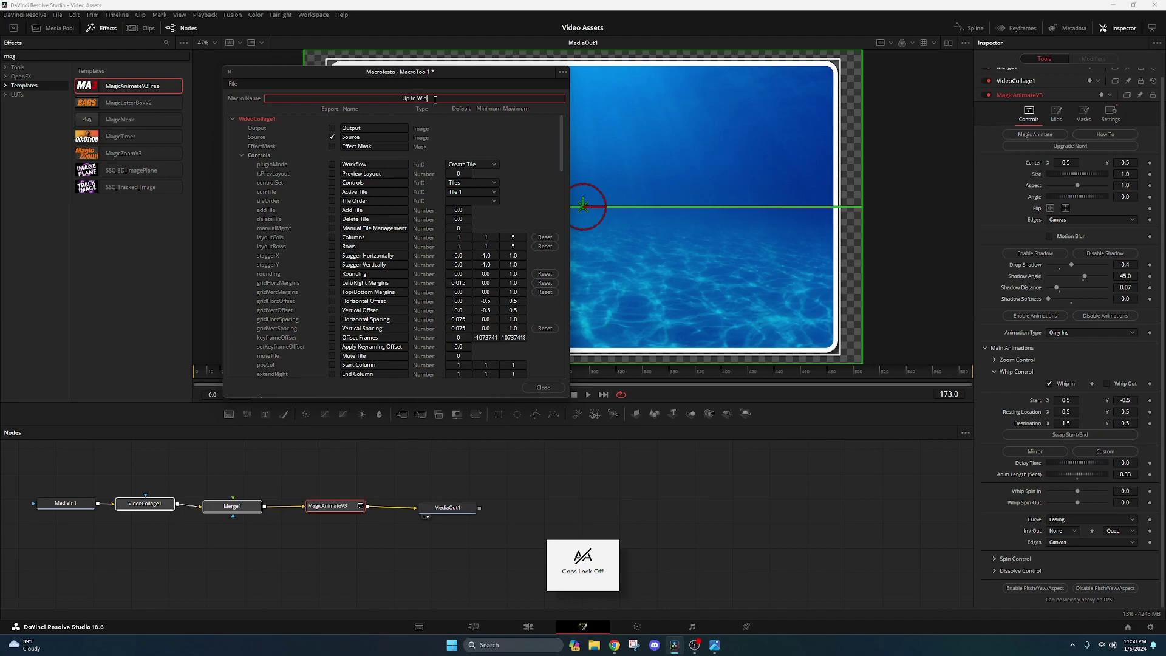
{"action": "type", "text": "escre"}
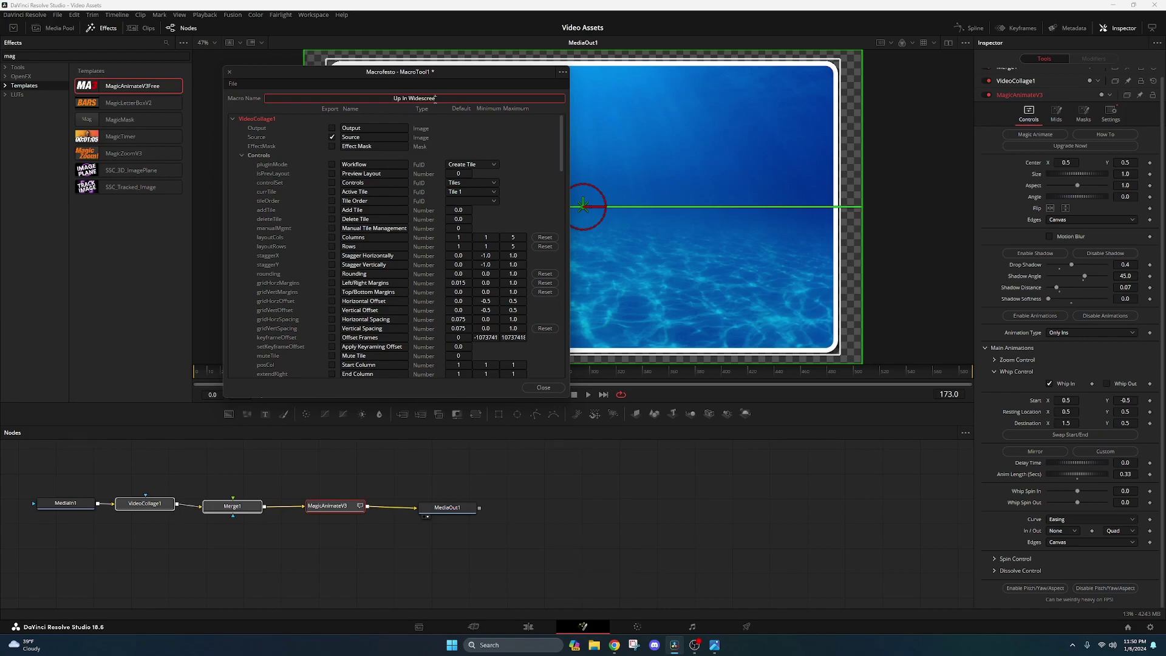
{"action": "key", "text": "BackSpace"}
{"action": "key", "text": "BackSpace"}
{"action": "key", "text": "BackSpace"}
{"action": "key", "text": "BackSpace"}
{"action": "key", "text": "BackSpace"}
{"action": "key", "text": "BackSpace"}
{"action": "key", "text": "BackSpace"}
{"action": "key", "text": "BackSpace"}
{"action": "key", "text": "Caps_Lock"}
{"action": "type", "text": "FullS"}
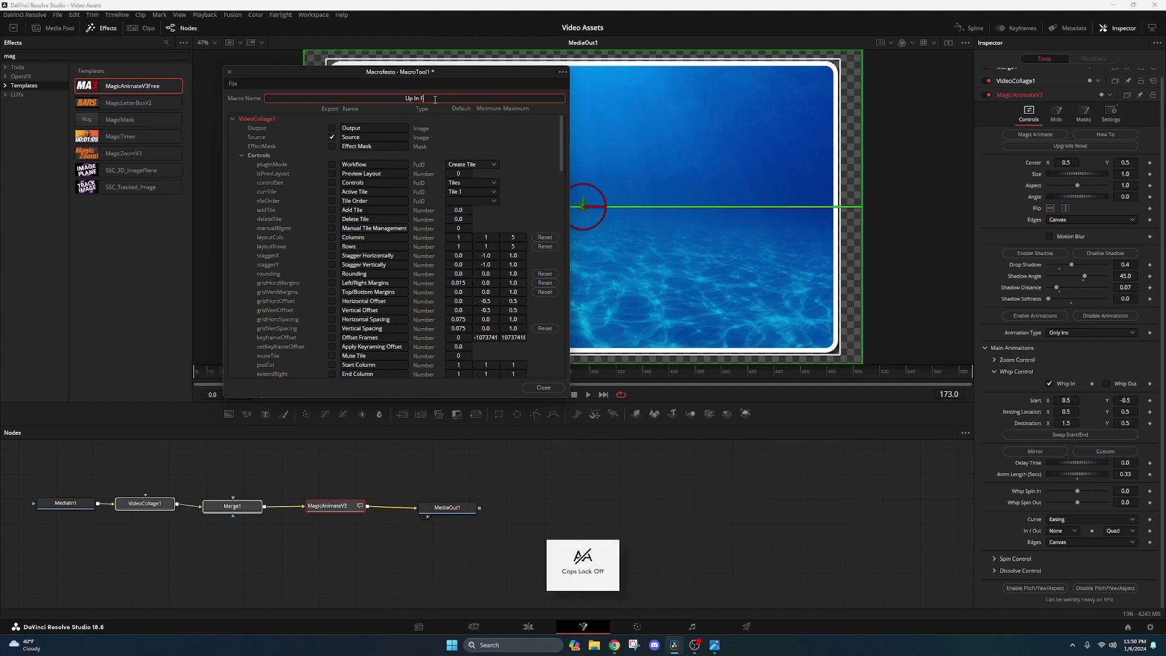
{"action": "key", "text": "Caps_Lock"}
{"action": "type", "text": "creen"}
{"action": "key", "text": "BackSpace"}
{"action": "key", "text": "BackSpace"}
{"action": "key", "text": "BackSpace"}
{"action": "key", "text": "BackSpace"}
{"action": "key", "text": "BackSpace"}
{"action": "key", "text": "BackSpace"}
{"action": "key", "text": "BackSpace"}
{"action": "key", "text": "BackSpace"}
{"action": "key", "text": "BackSpace"}
{"action": "key", "text": "BackSpace"}
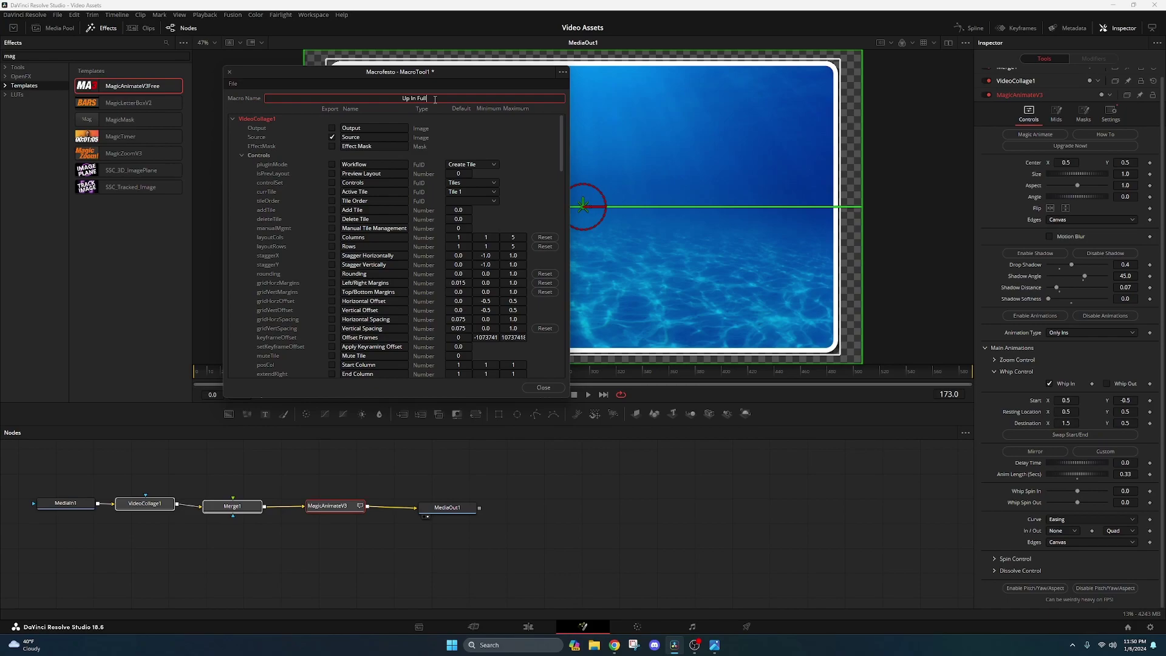
{"action": "key", "text": "Caps_Lock"}
{"action": "type", "text": "W"}
{"action": "key", "text": "Caps_Lock"}
{"action": "type", "text": "idescreen"}
Step: Look through MagicAnimateV3's exportable parameters in the macro editor, with VideoCollage1's list collapsed
{"action": "left_click", "coordinate": [233, 119]}
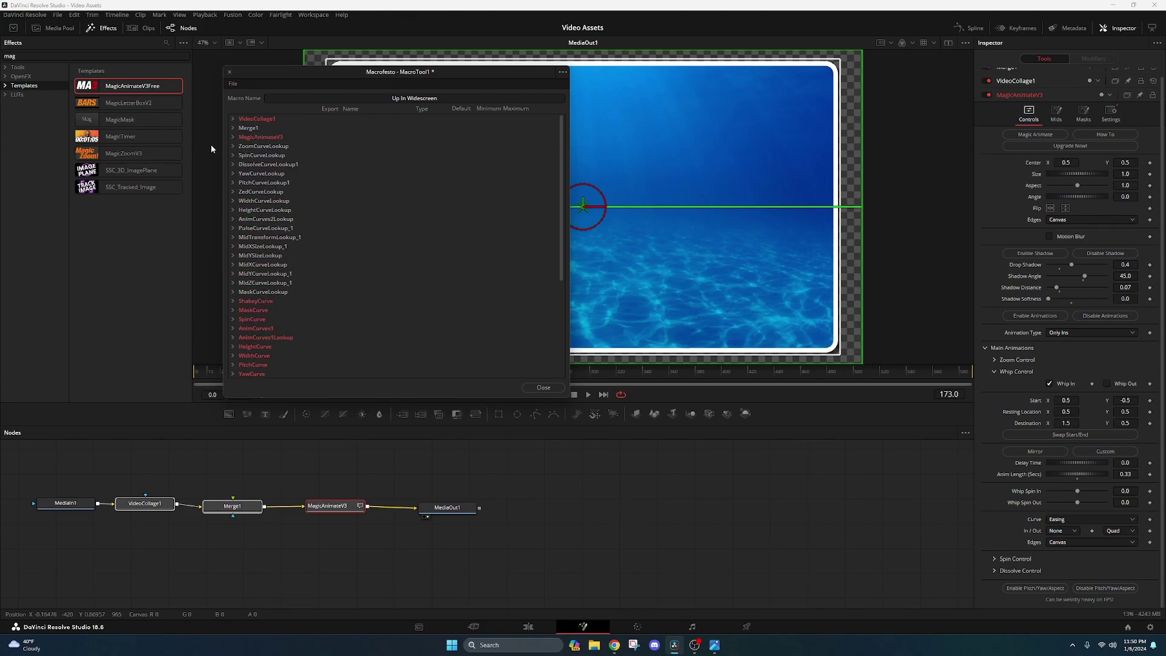
{"action": "left_click", "coordinate": [233, 138]}
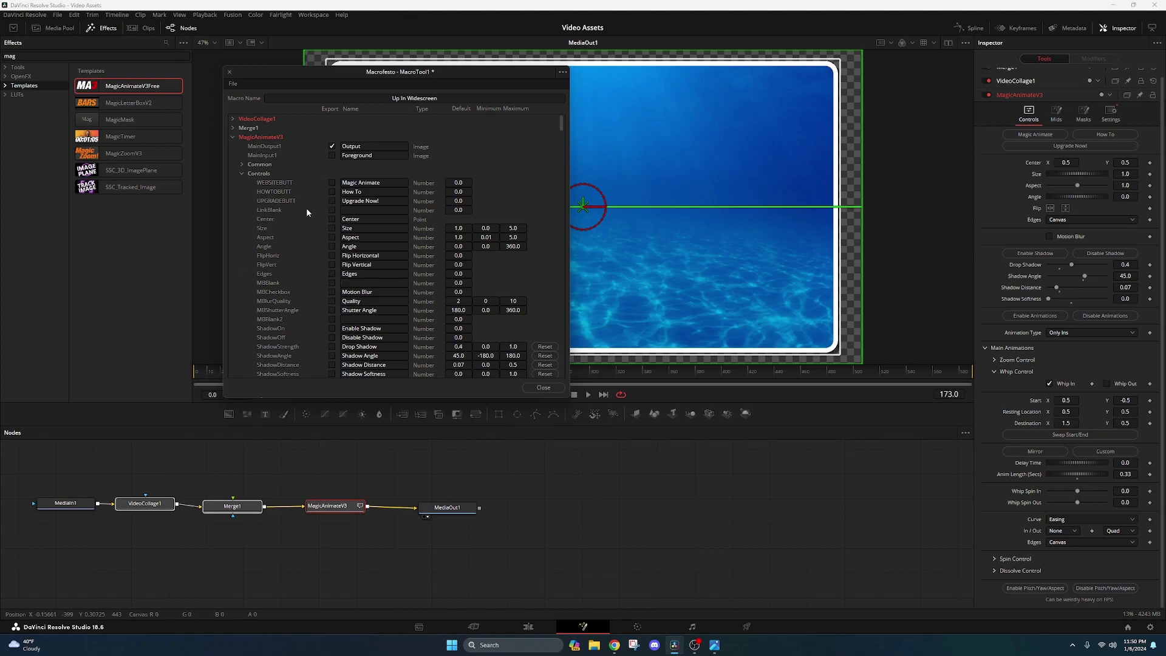
{"action": "scroll", "coordinate": [286, 276], "scroll_direction": "down", "scroll_amount": 12}
{"action": "scroll", "coordinate": [283, 291], "scroll_direction": "down", "scroll_amount": 6}
{"action": "scroll", "coordinate": [281, 311], "scroll_direction": "up", "scroll_amount": 15}
{"action": "scroll", "coordinate": [315, 213], "scroll_direction": "down", "scroll_amount": 20}
{"action": "scroll", "coordinate": [315, 210], "scroll_direction": "down", "scroll_amount": 20}
{"action": "scroll", "coordinate": [315, 210], "scroll_direction": "down", "scroll_amount": 20}
{"action": "scroll", "coordinate": [315, 210], "scroll_direction": "down", "scroll_amount": 10}
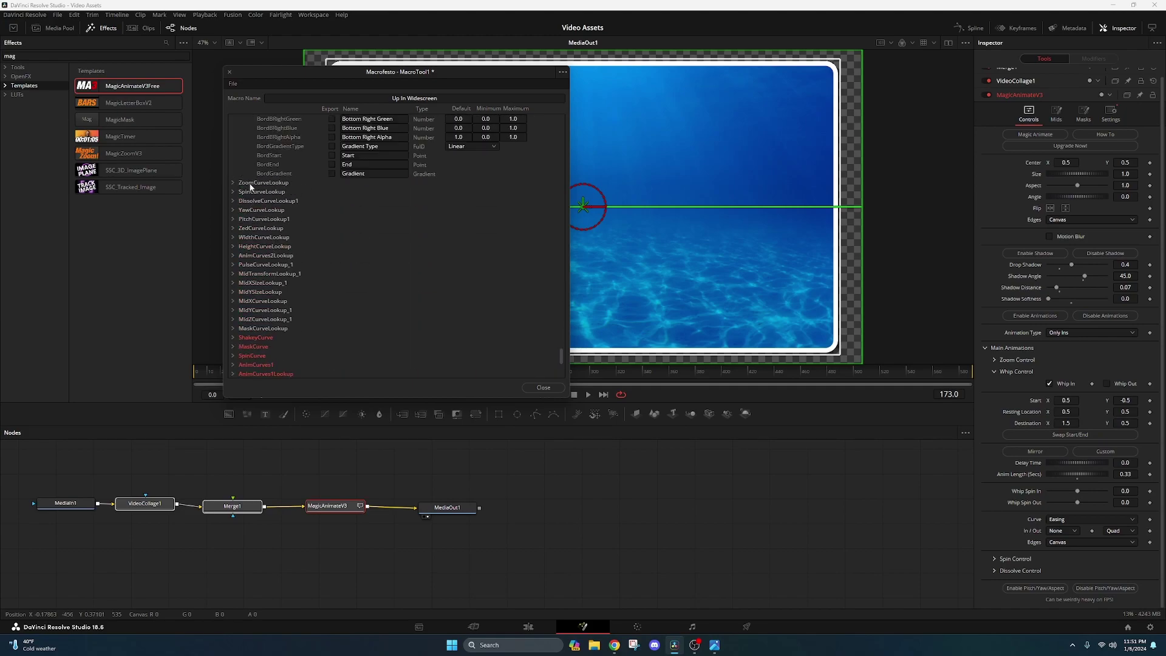
{"action": "scroll", "coordinate": [255, 291], "scroll_direction": "down", "scroll_amount": 5}
{"action": "left_click", "coordinate": [253, 356]}
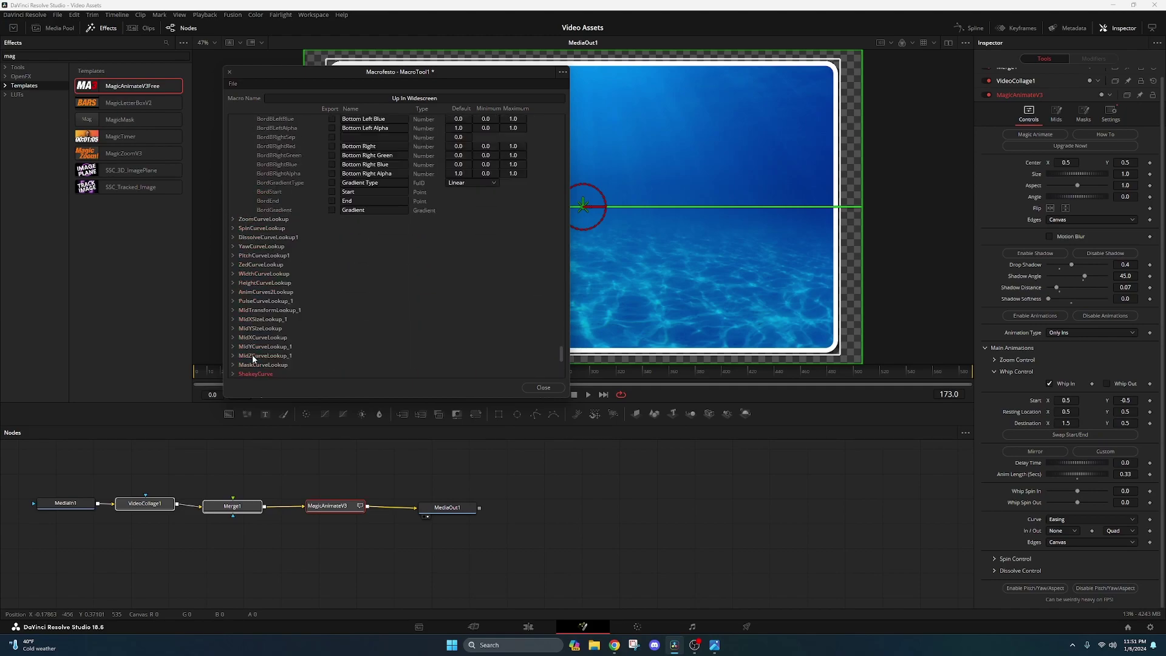
{"action": "scroll", "coordinate": [254, 354], "scroll_direction": "up", "scroll_amount": 15}
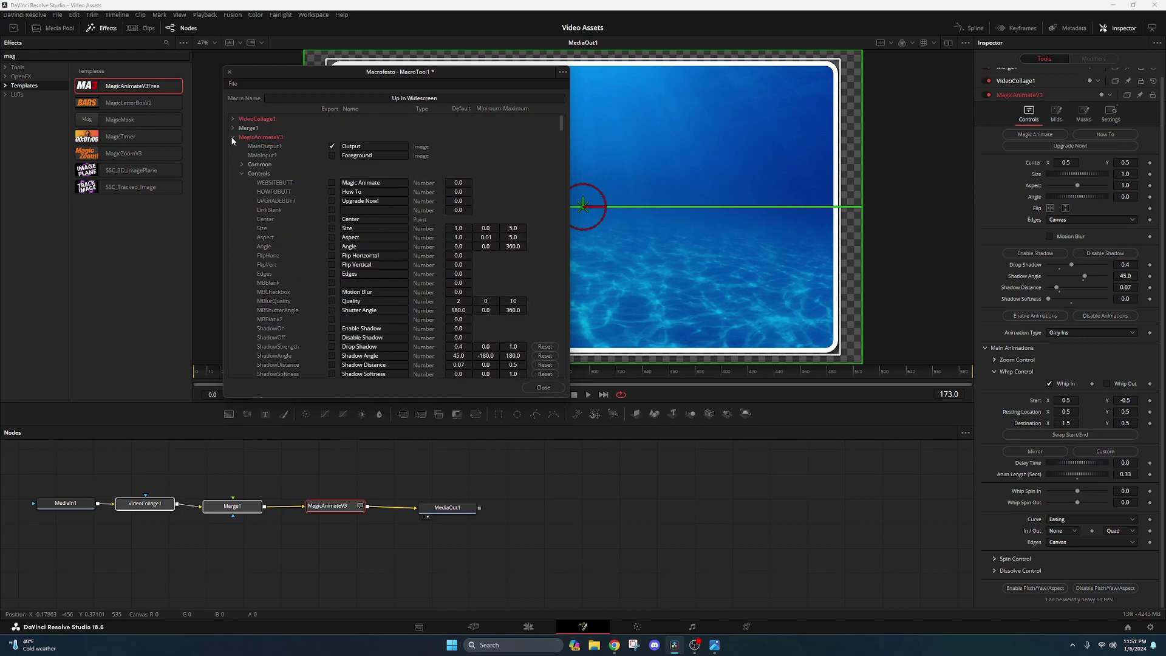
{"action": "left_click", "coordinate": [232, 137]}
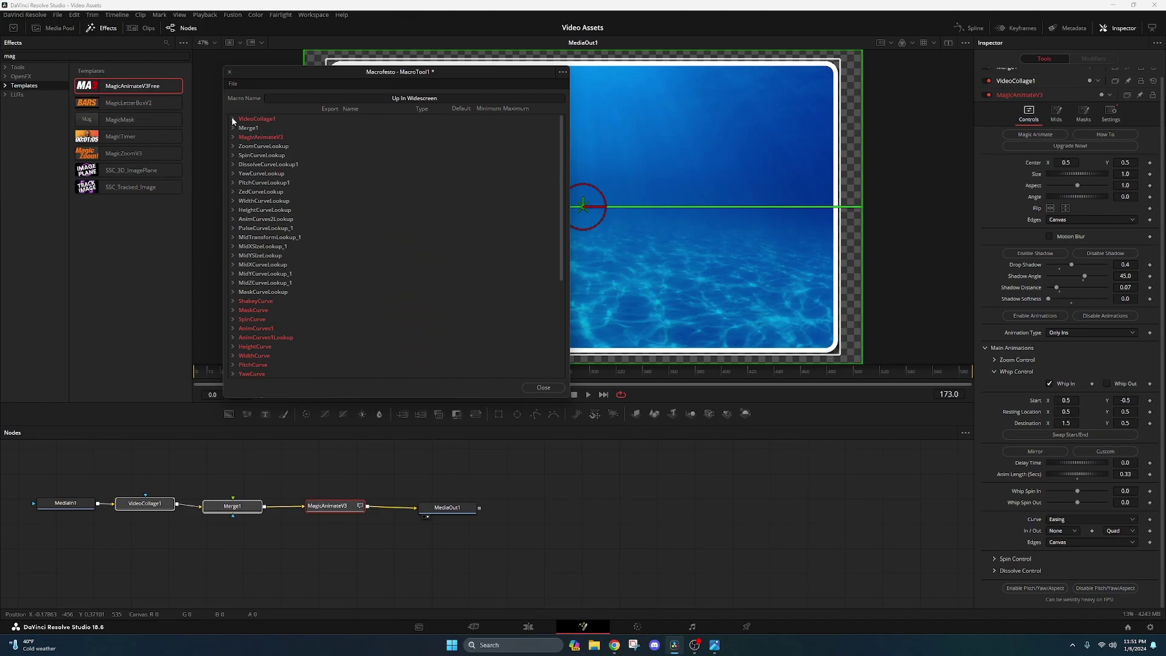
Step: In the macro editor, expose VideoCollage1's controls from Workflow through Stagger Vertically for export
{"action": "left_click", "coordinate": [232, 120]}
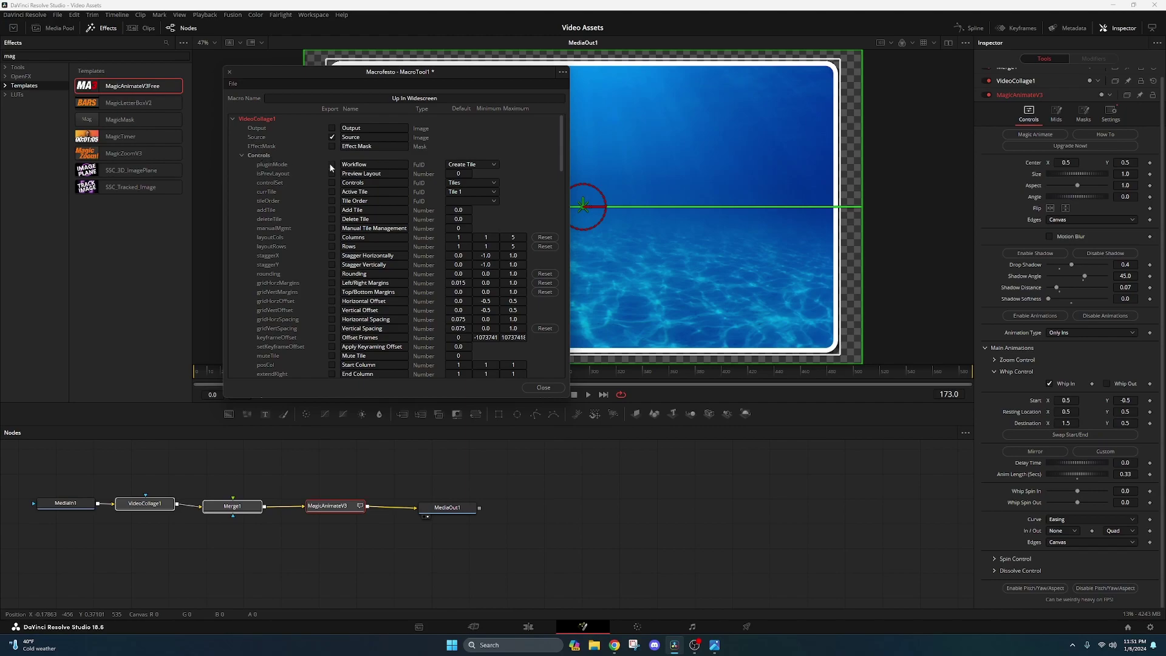
{"action": "scroll", "coordinate": [318, 219], "scroll_direction": "down", "scroll_amount": 20}
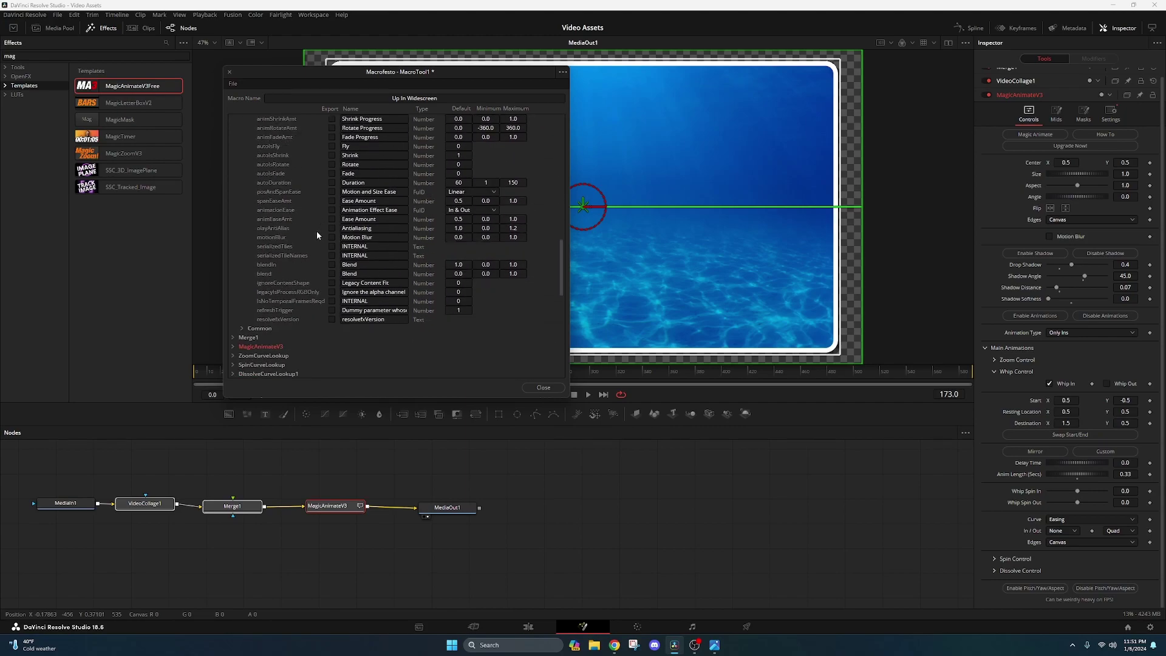
{"action": "scroll", "coordinate": [329, 318], "scroll_direction": "up", "scroll_amount": 20}
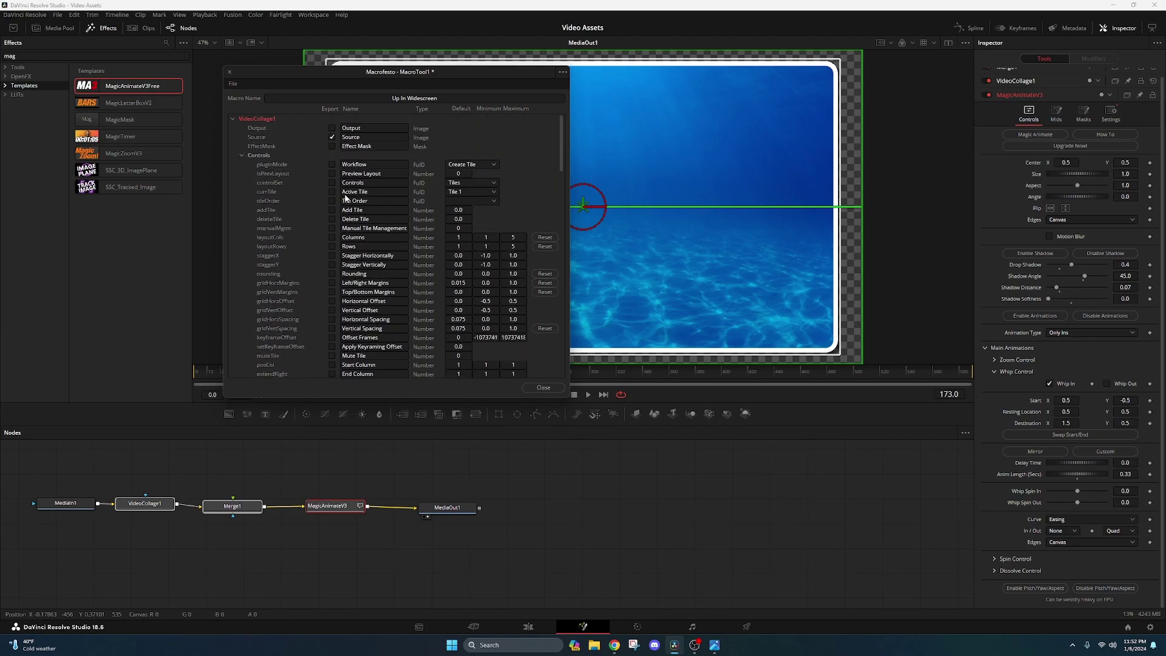
{"action": "left_click", "coordinate": [332, 165]}
{"action": "left_click", "coordinate": [332, 192]}
{"action": "left_click", "coordinate": [332, 201]}
{"action": "left_click", "coordinate": [332, 210]}
{"action": "left_click", "coordinate": [332, 219]}
{"action": "left_click", "coordinate": [333, 228]}
{"action": "left_click", "coordinate": [332, 247]}
{"action": "left_click", "coordinate": [332, 255]}
{"action": "scroll", "coordinate": [331, 247], "scroll_direction": "down", "scroll_amount": 3}
{"action": "left_click", "coordinate": [332, 182]}
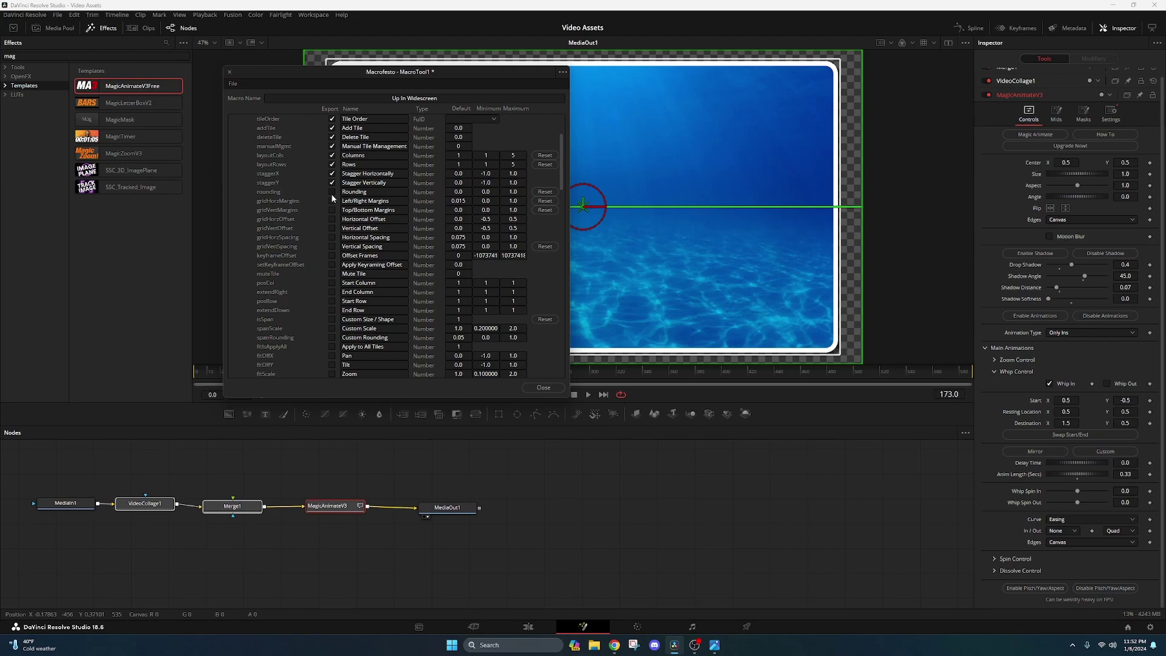
Step: Expose VideoCollage1's parameters from Rounding through Custom Rounding, including the margins, offsets, spacing and start and end columns and rows
{"action": "left_click", "coordinate": [332, 238]}
{"action": "left_click", "coordinate": [332, 247]}
{"action": "scroll", "coordinate": [329, 249], "scroll_direction": "down", "scroll_amount": 3}
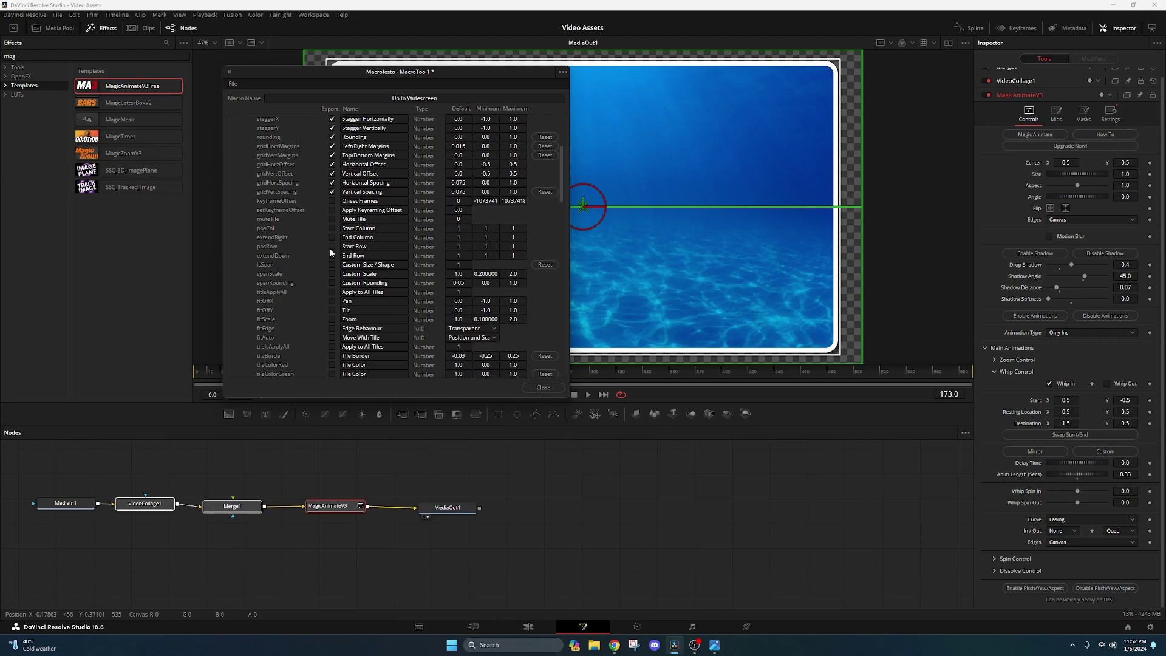
{"action": "left_click", "coordinate": [333, 201]}
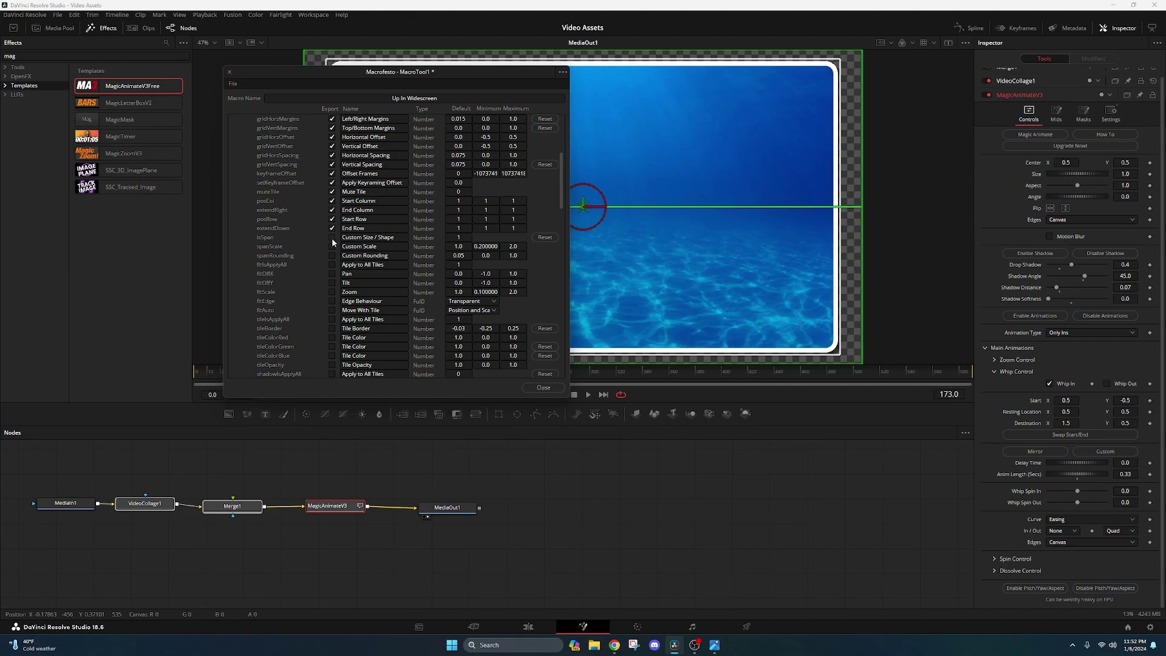
{"action": "left_click", "coordinate": [332, 256]}
{"action": "left_click", "coordinate": [332, 264]}
{"action": "scroll", "coordinate": [333, 257], "scroll_direction": "down", "scroll_amount": 3}
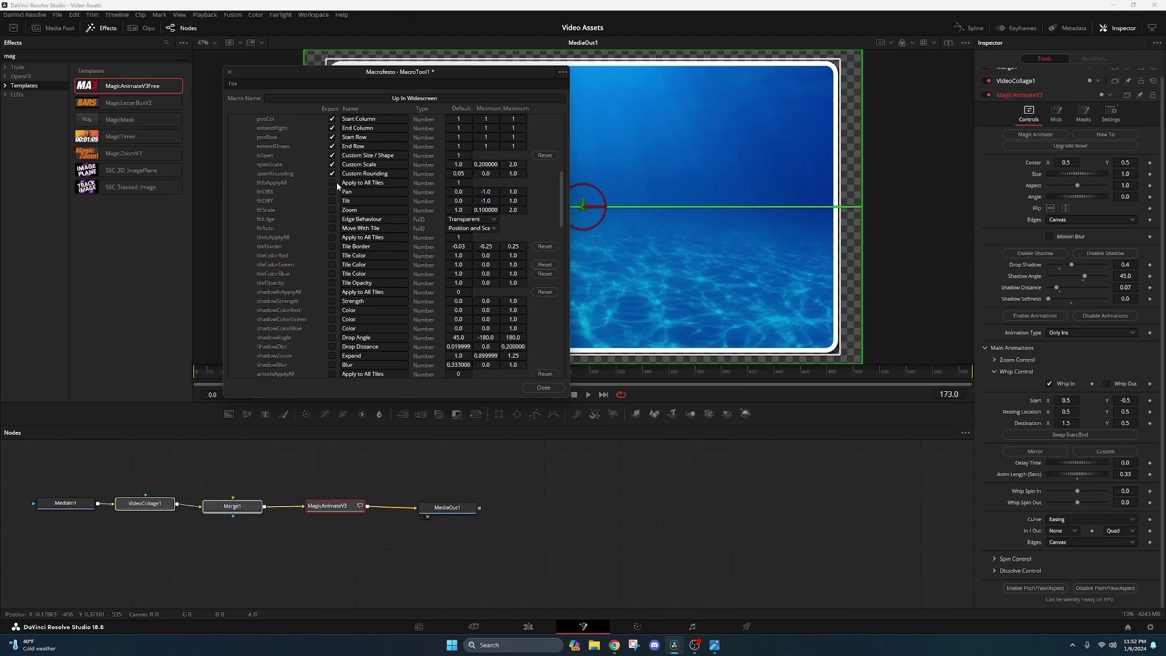
Step: Expose VideoCollage1's fit, tile border, tile color and opacity parameters, continuing through the shadow's Strength and red Color
{"action": "left_click", "coordinate": [332, 192]}
{"action": "left_click", "coordinate": [331, 247]}
{"action": "left_click", "coordinate": [332, 255]}
{"action": "scroll", "coordinate": [333, 260], "scroll_direction": "down", "scroll_amount": 2}
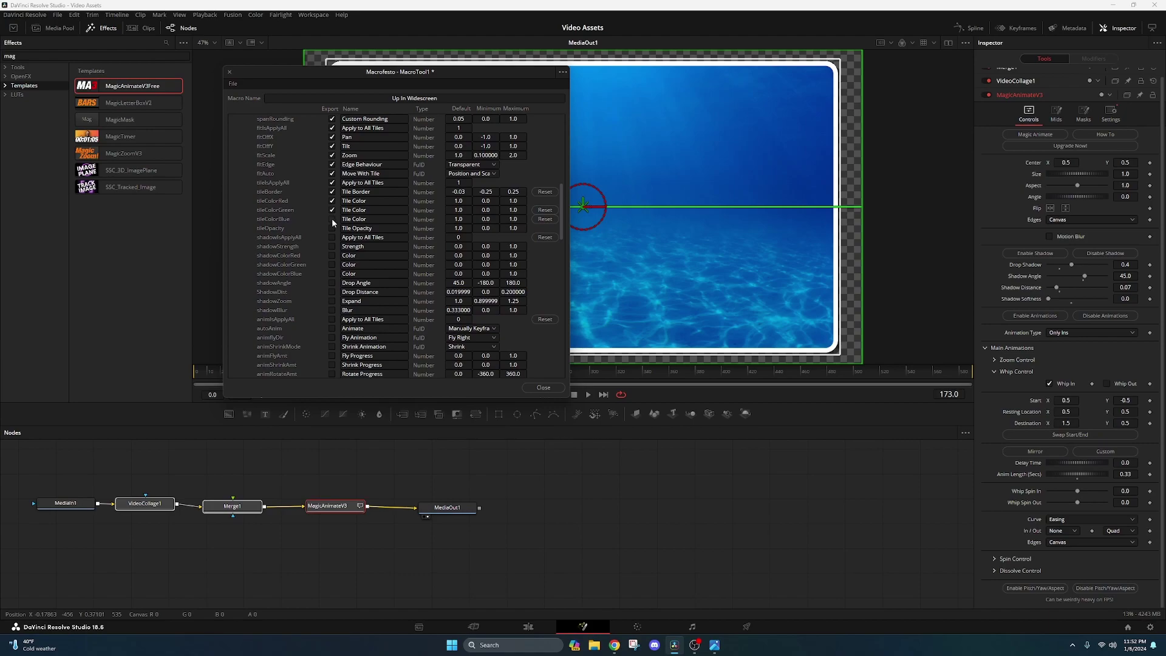
{"action": "left_click", "coordinate": [332, 228]}
{"action": "left_click", "coordinate": [331, 256]}
{"action": "scroll", "coordinate": [327, 225], "scroll_direction": "down", "scroll_amount": 2}
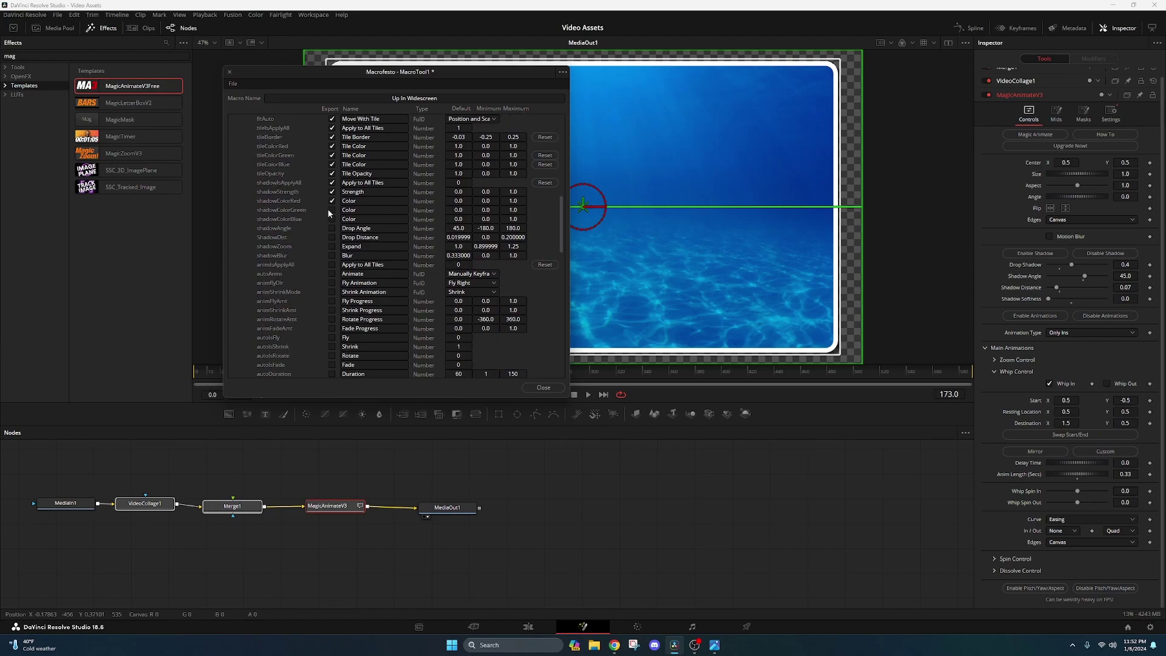
Step: Expose VideoCollage1's remaining shadow parameters, plus the animation ones from Apply to All Tiles through Shrink Animation
{"action": "left_click", "coordinate": [331, 237]}
{"action": "left_click", "coordinate": [332, 247]}
{"action": "scroll", "coordinate": [333, 243], "scroll_direction": "down", "scroll_amount": 2}
{"action": "left_click", "coordinate": [331, 211]}
{"action": "left_click", "coordinate": [332, 238]}
{"action": "scroll", "coordinate": [332, 237], "scroll_direction": "down", "scroll_amount": 1}
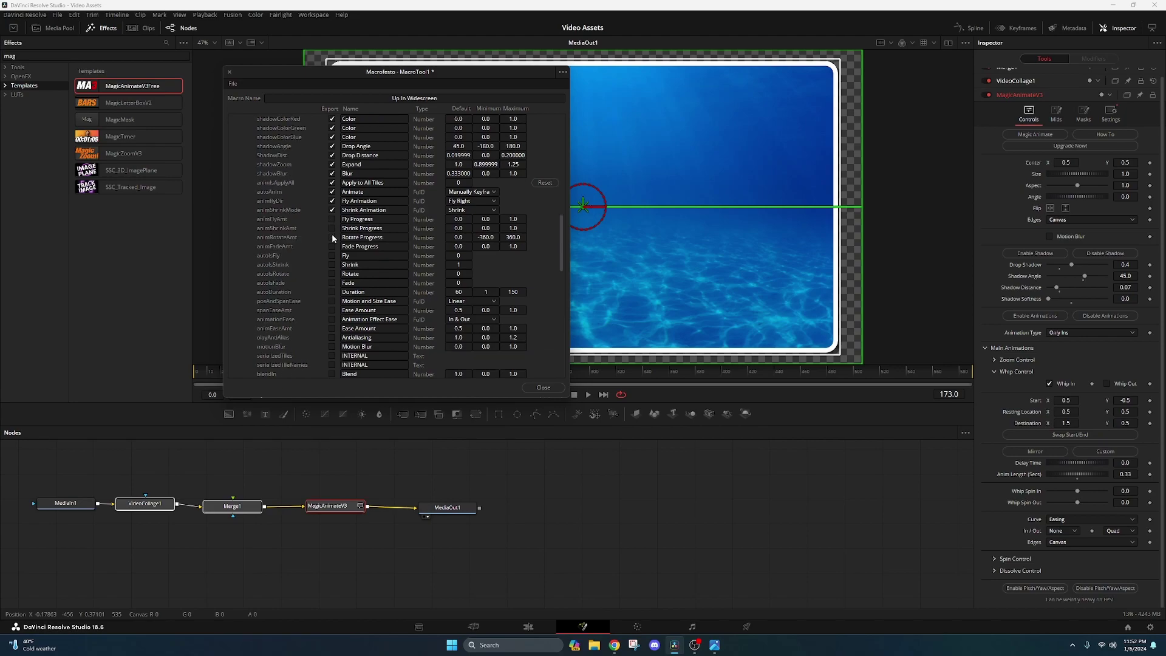
Step: Expose VideoCollage1's remaining parameters from Fly Progress through the last INTERNAL entry, and collapse its list
{"action": "left_click", "coordinate": [332, 219]}
{"action": "left_click", "coordinate": [332, 229]}
{"action": "left_click", "coordinate": [331, 246]}
{"action": "left_click", "coordinate": [331, 255]}
{"action": "scroll", "coordinate": [331, 249], "scroll_direction": "down", "scroll_amount": 3}
{"action": "left_click", "coordinate": [331, 182]}
{"action": "left_click", "coordinate": [332, 192]}
{"action": "left_click", "coordinate": [332, 200]}
{"action": "left_click", "coordinate": [331, 228]}
{"action": "left_click", "coordinate": [331, 238]}
{"action": "left_click", "coordinate": [331, 255]}
{"action": "left_click", "coordinate": [332, 264]}
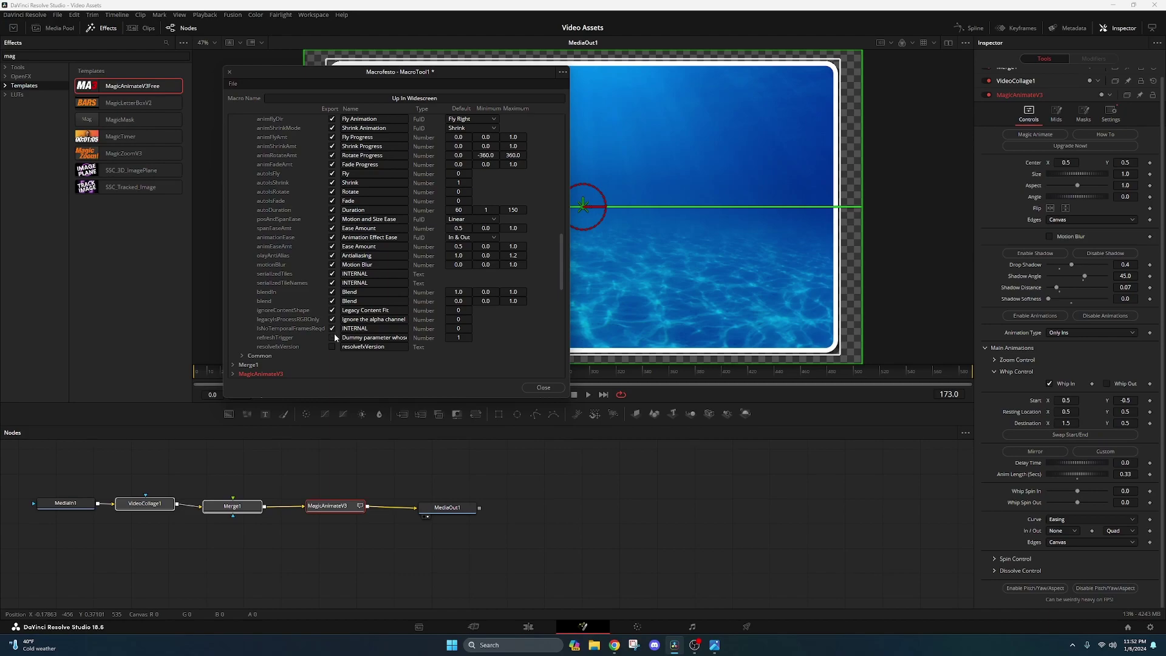
{"action": "scroll", "coordinate": [283, 267], "scroll_direction": "up", "scroll_amount": 10}
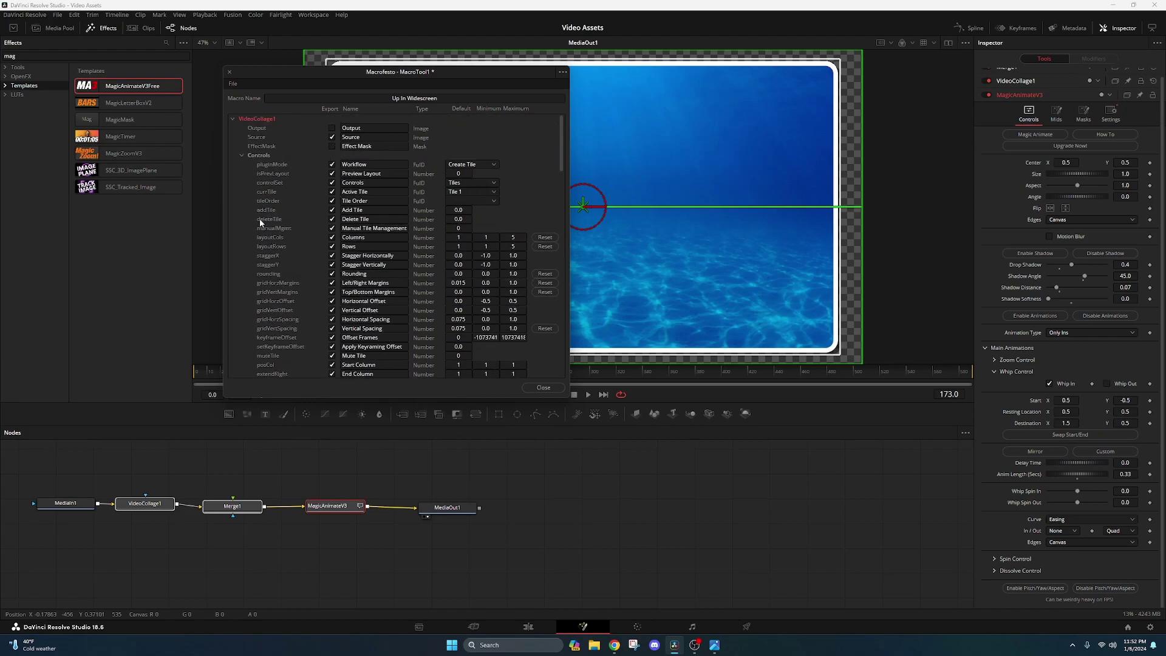
{"action": "left_click", "coordinate": [232, 119]}
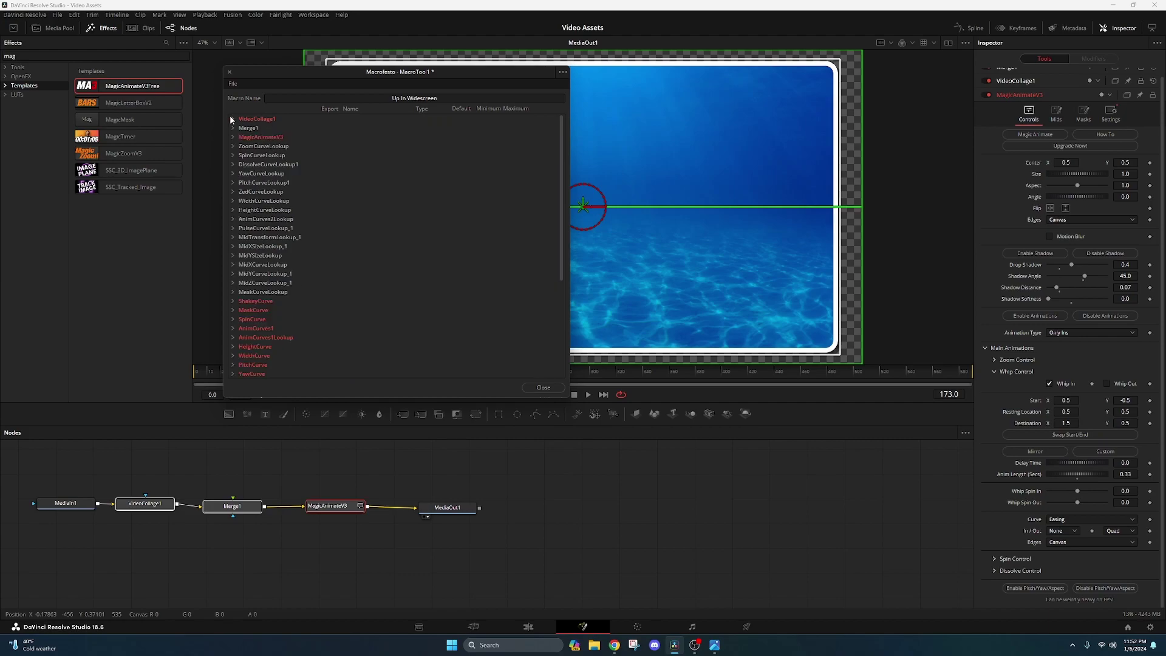
Step: Expose MagicAnimateV3's controls down to Gradient except Magic Animate, How To and Upgrade Now!, and review its list
{"action": "left_click", "coordinate": [233, 137]}
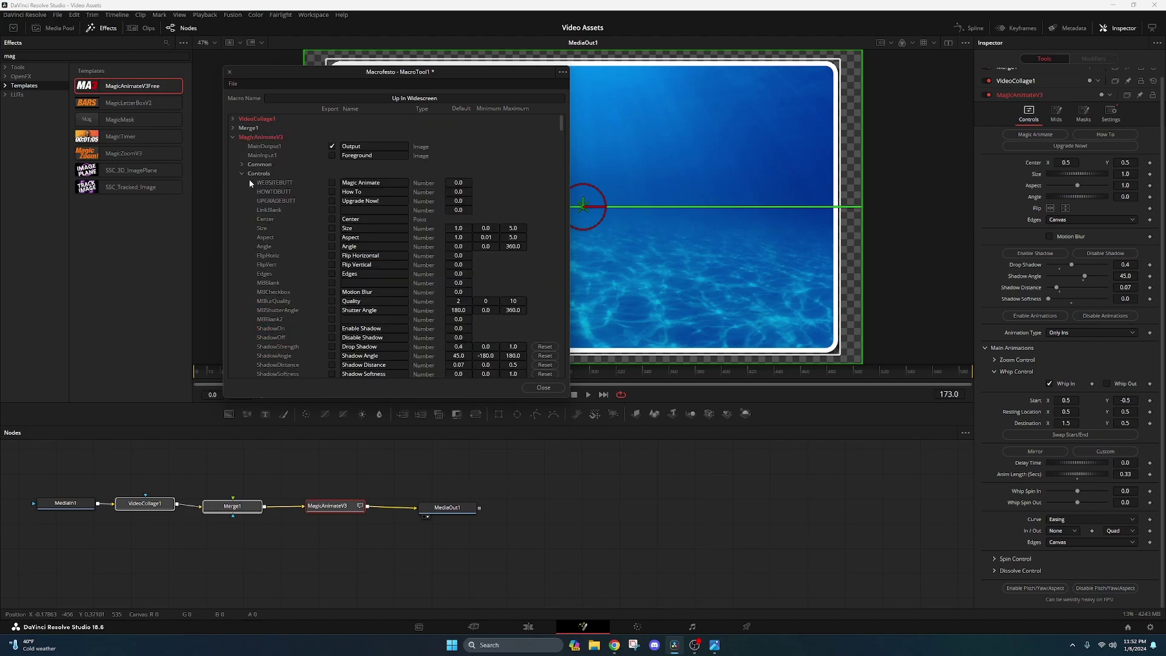
{"action": "scroll", "coordinate": [289, 218], "scroll_direction": "down", "scroll_amount": 15}
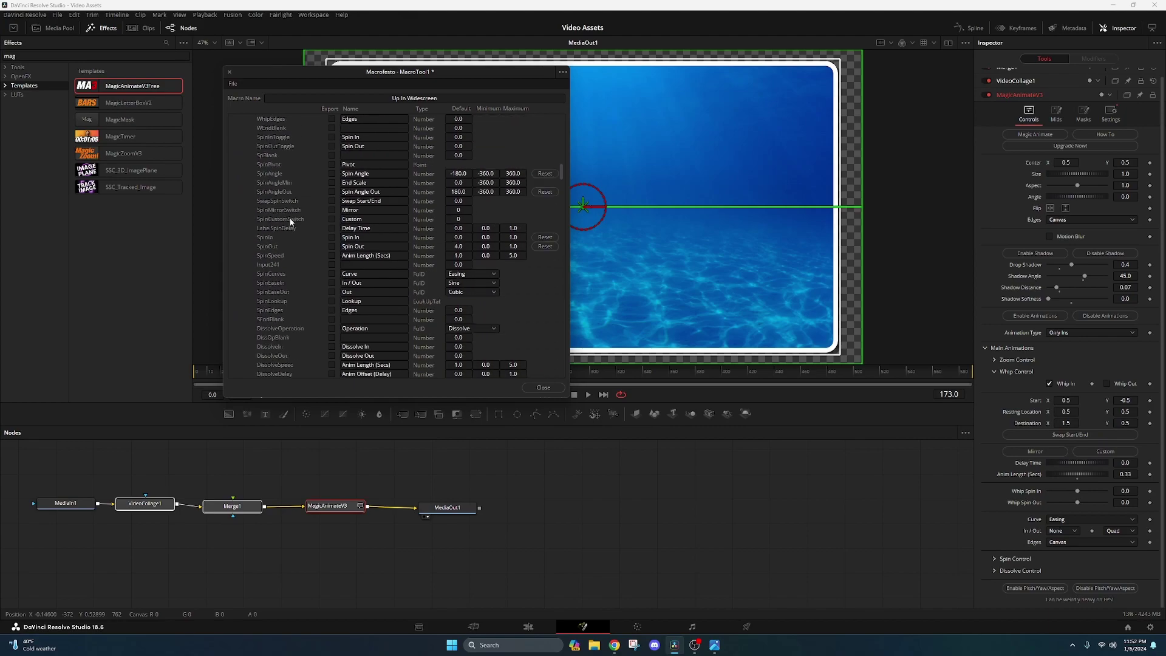
{"action": "scroll", "coordinate": [291, 222], "scroll_direction": "down", "scroll_amount": 10}
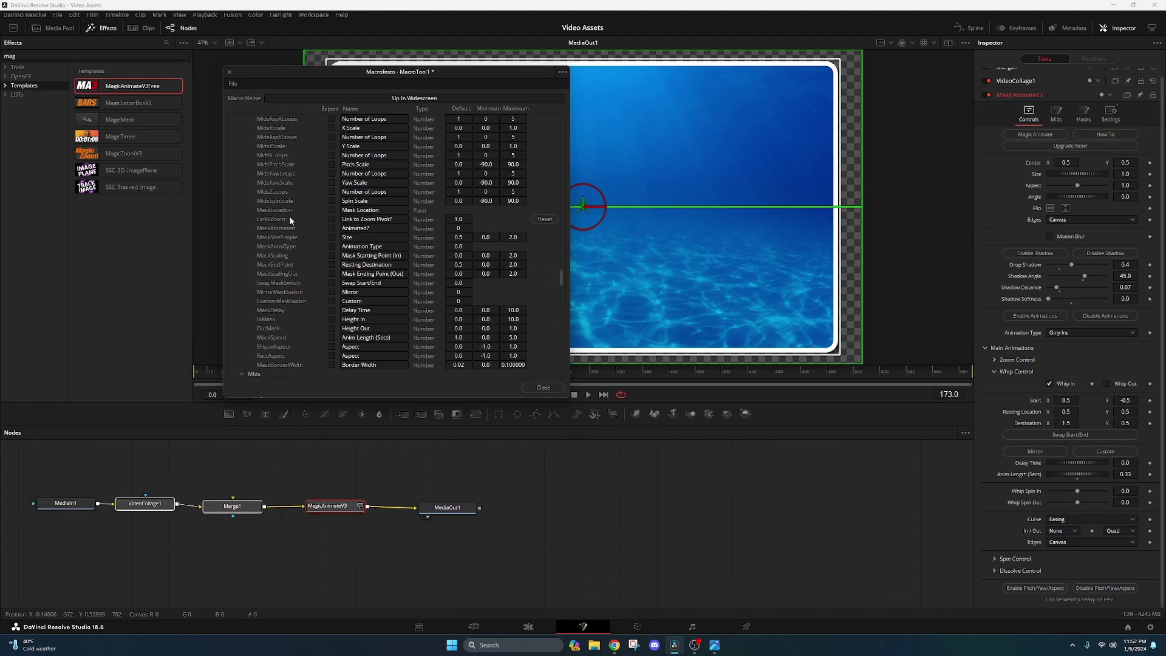
{"action": "scroll", "coordinate": [270, 254], "scroll_direction": "down", "scroll_amount": 10}
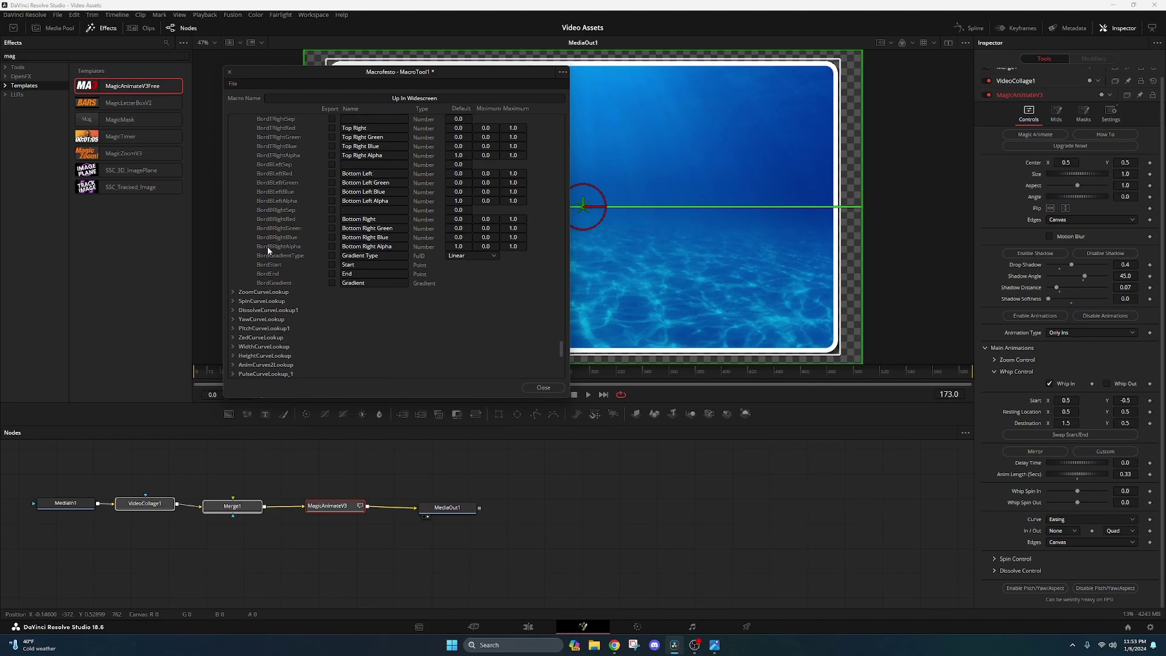
{"action": "scroll", "coordinate": [268, 249], "scroll_direction": "up", "scroll_amount": 15}
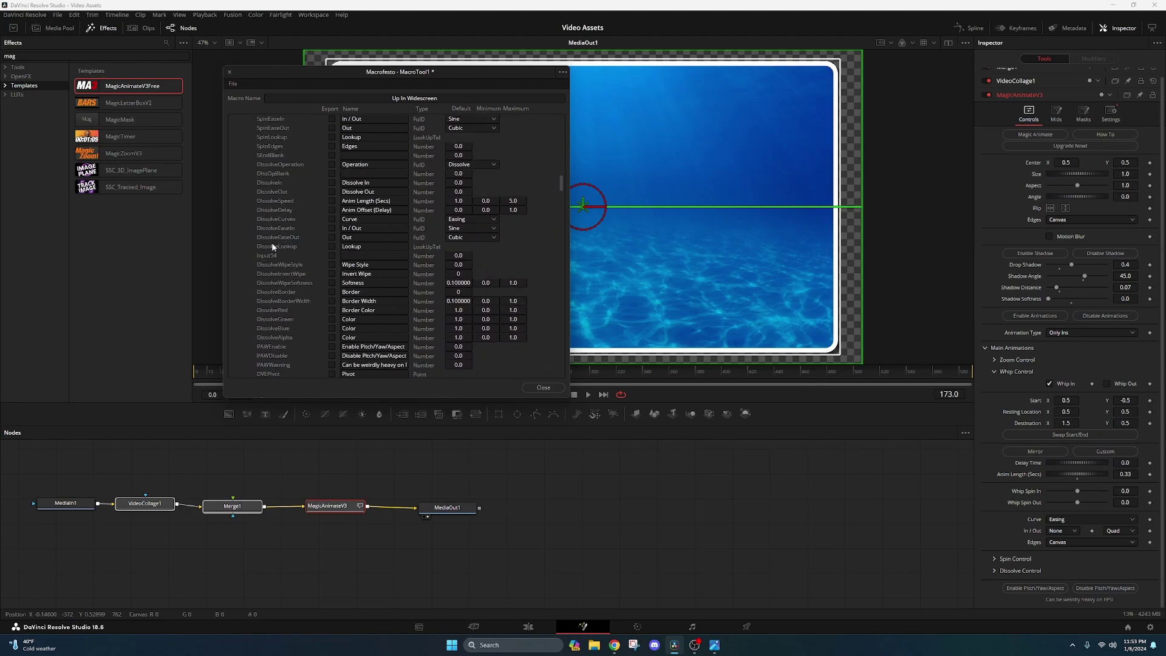
{"action": "scroll", "coordinate": [273, 247], "scroll_direction": "up", "scroll_amount": 15}
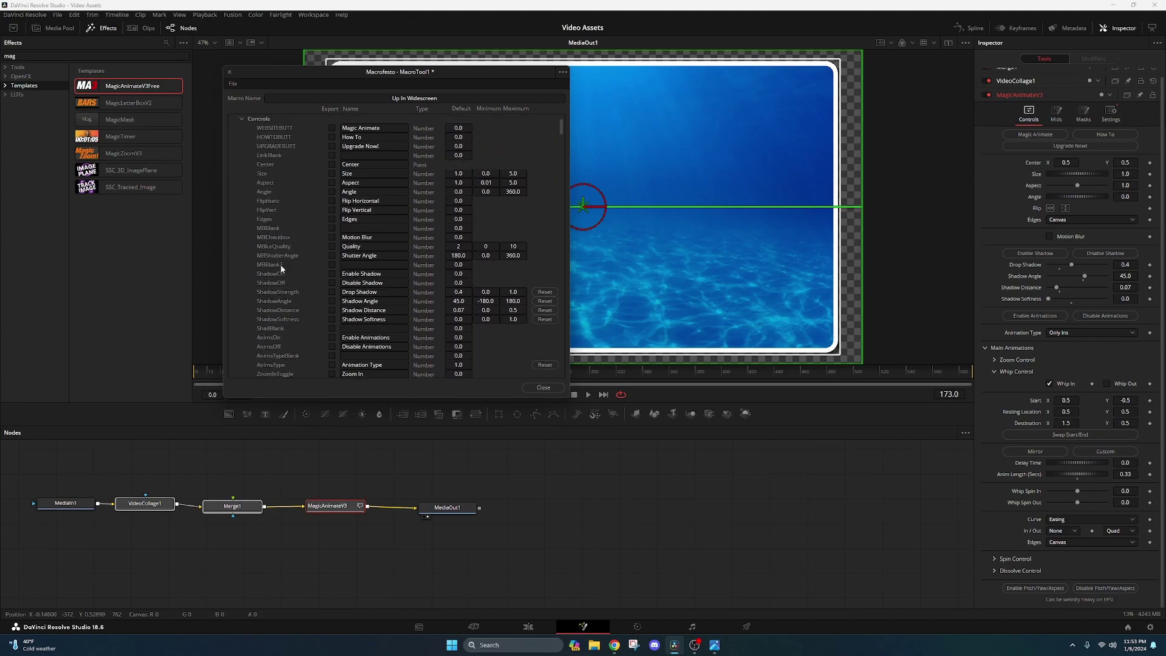
{"action": "scroll", "coordinate": [266, 258], "scroll_direction": "up", "scroll_amount": 3}
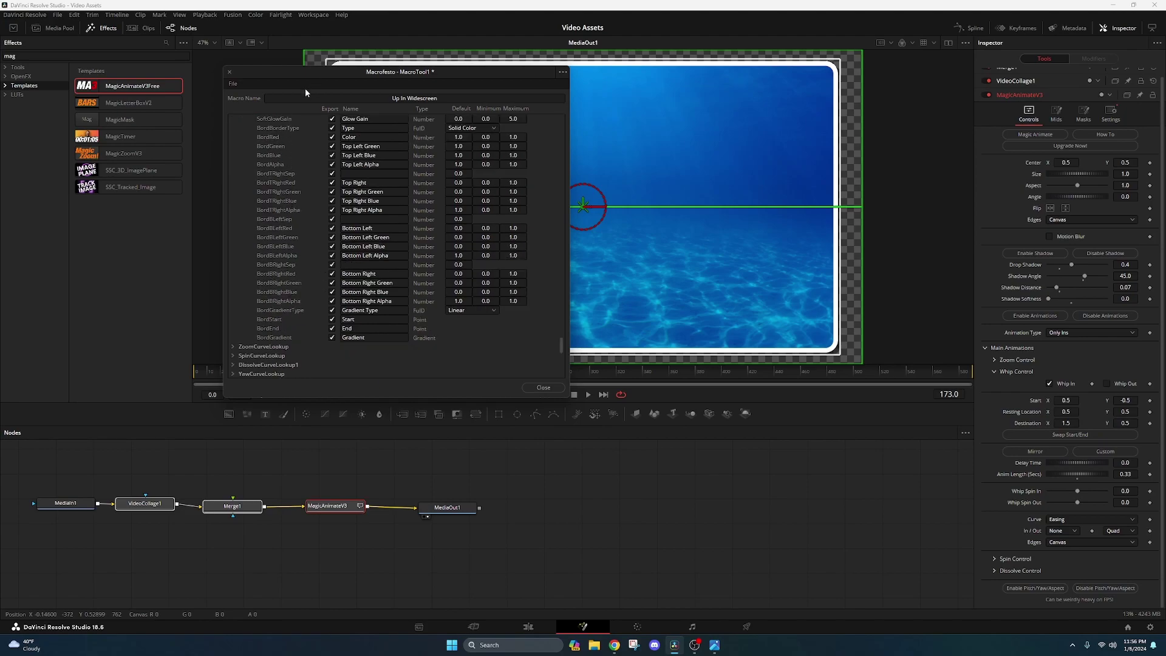
{"action": "scroll", "coordinate": [314, 263], "scroll_direction": "up", "scroll_amount": 15}
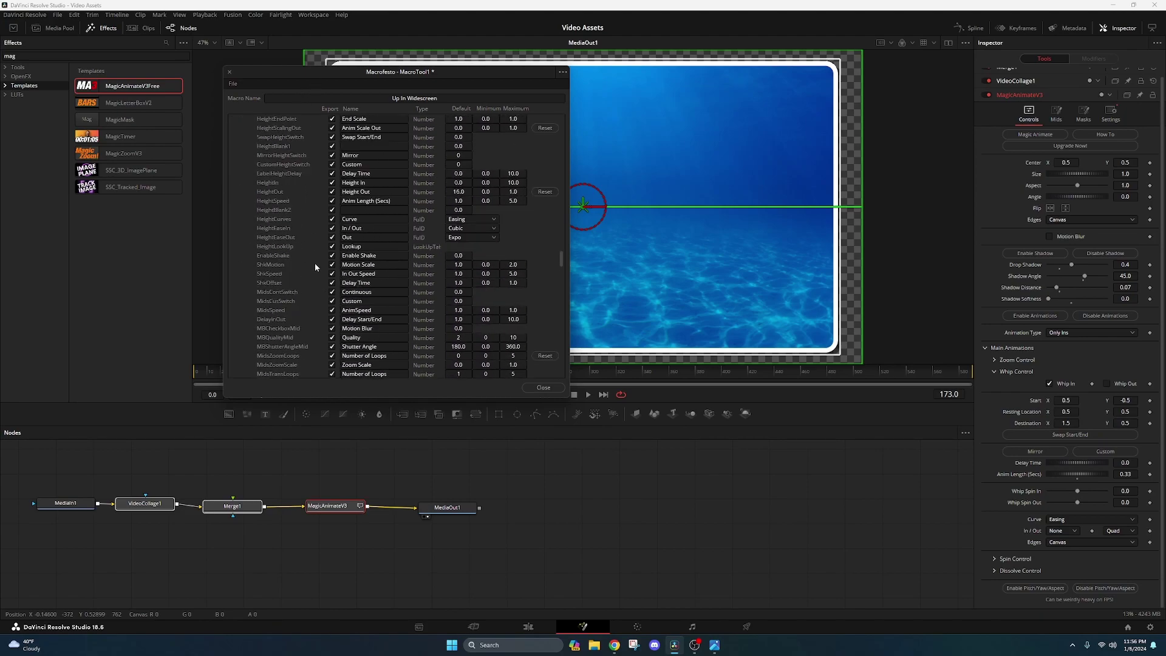
{"action": "scroll", "coordinate": [314, 262], "scroll_direction": "up", "scroll_amount": 2}
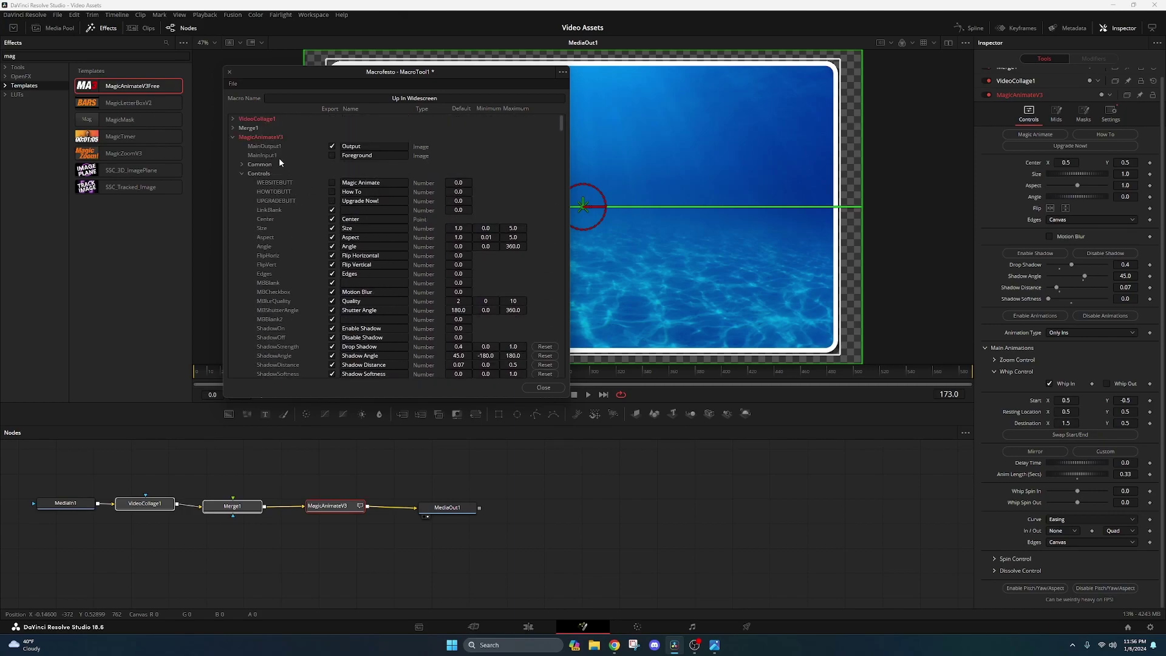
Step: Save the macro as a group to the Desktop as Up In Widescreen.setting, and close the macro editor
{"action": "left_click", "coordinate": [235, 84]}
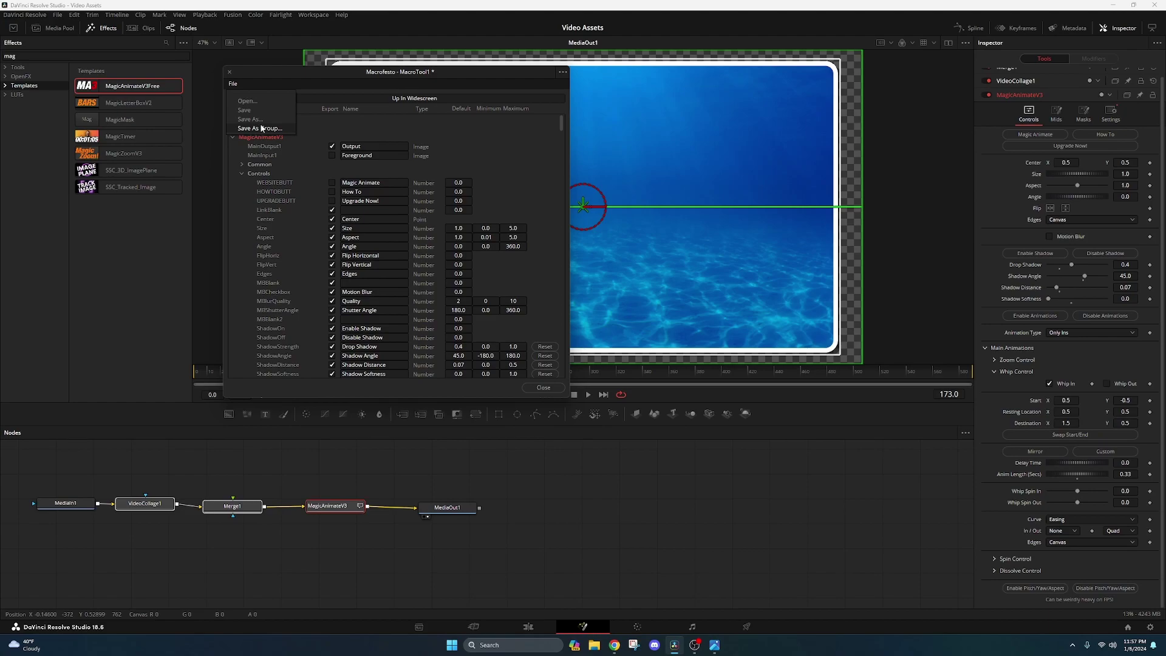
{"action": "left_click", "coordinate": [259, 128]}
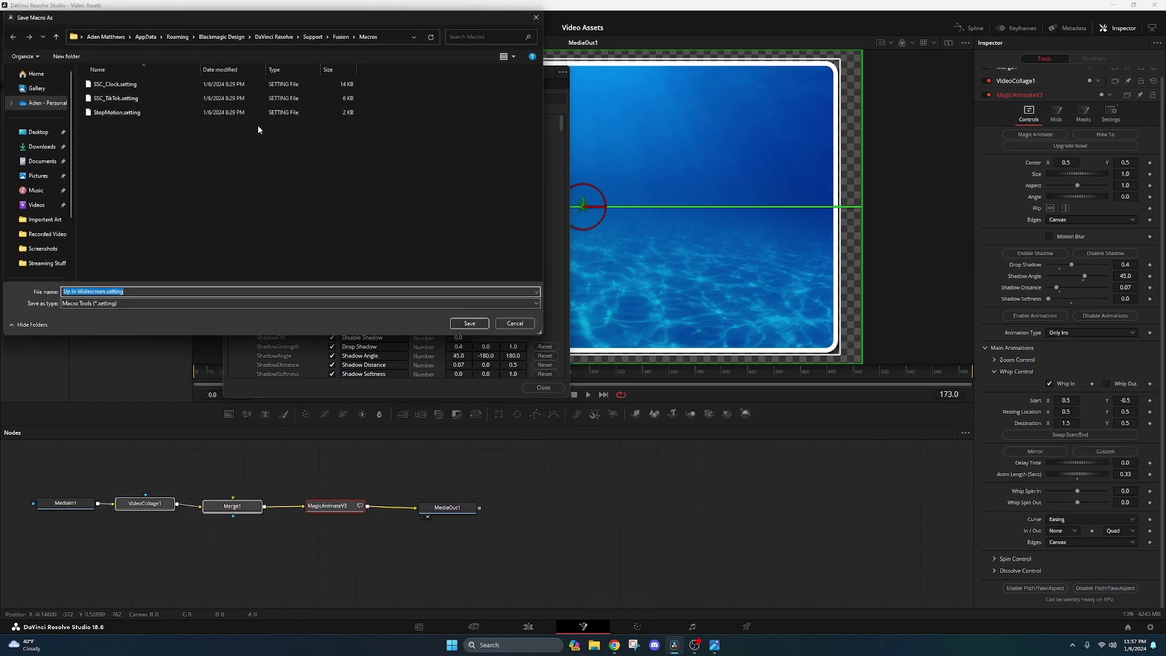
{"action": "left_click", "coordinate": [38, 132]}
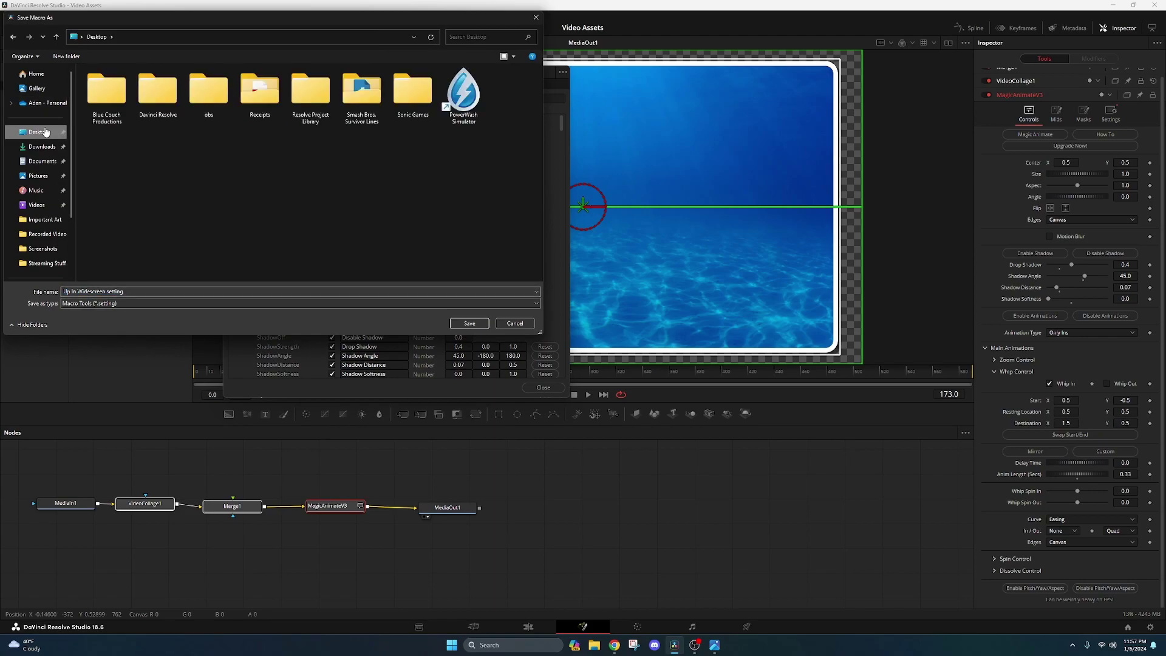
{"action": "left_click", "coordinate": [470, 324]}
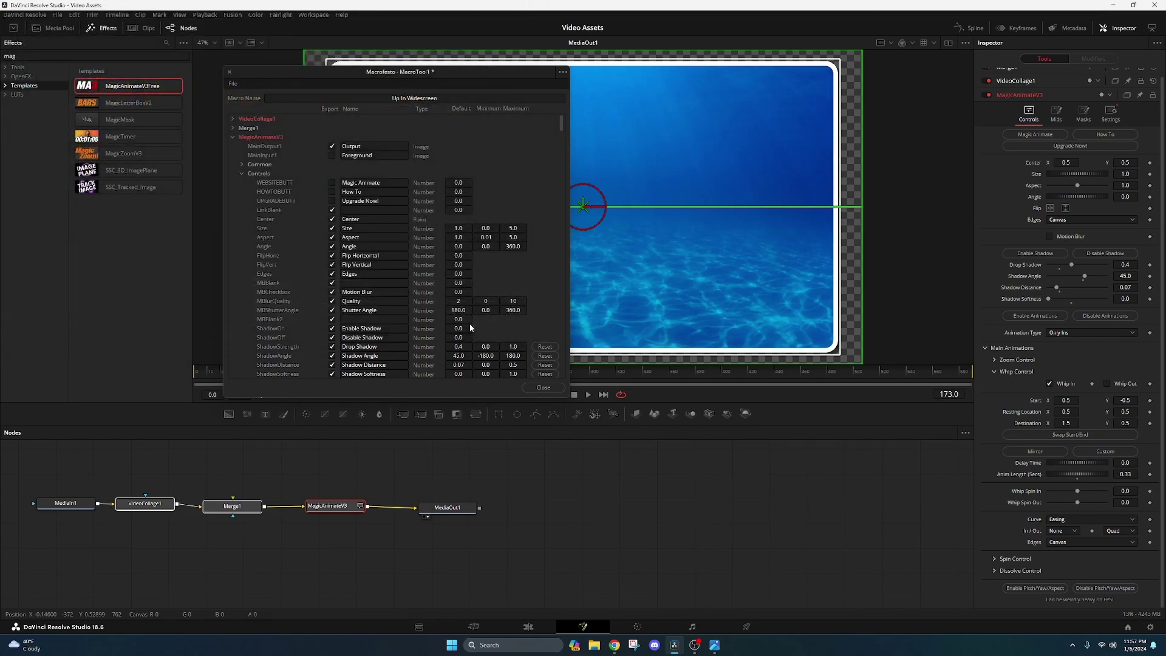
{"action": "left_click", "coordinate": [542, 387]}
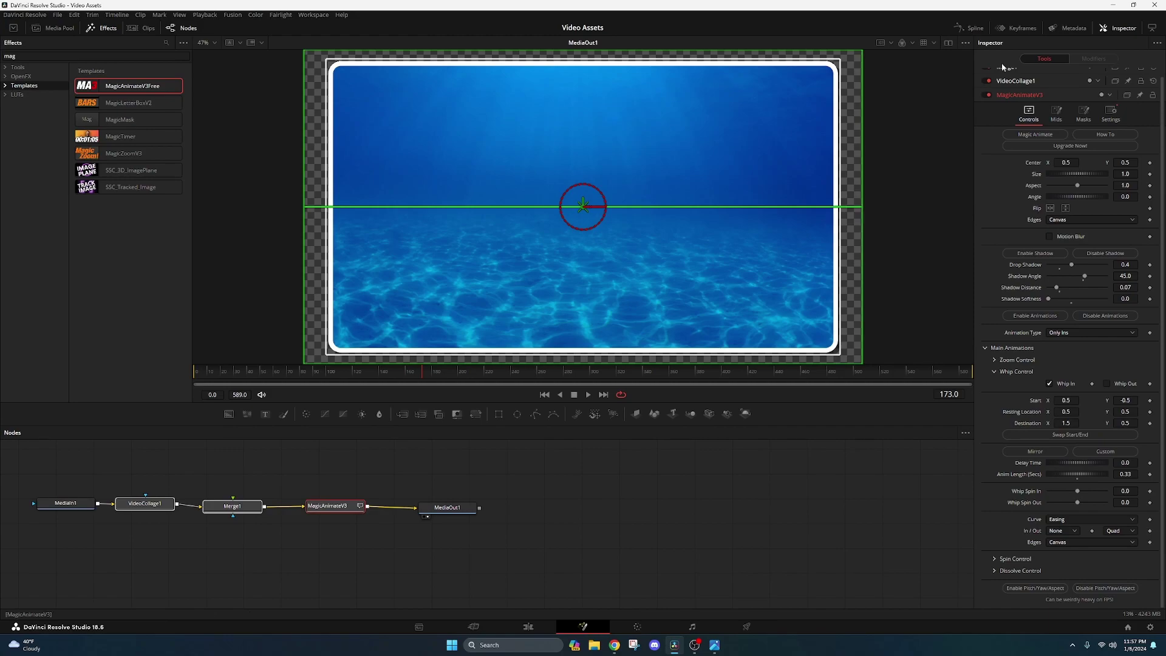
Step: Switch to the Windows desktop and move the Up In Widescreen.setting file to an empty area away from the other icons
{"action": "left_click", "coordinate": [1113, 4]}
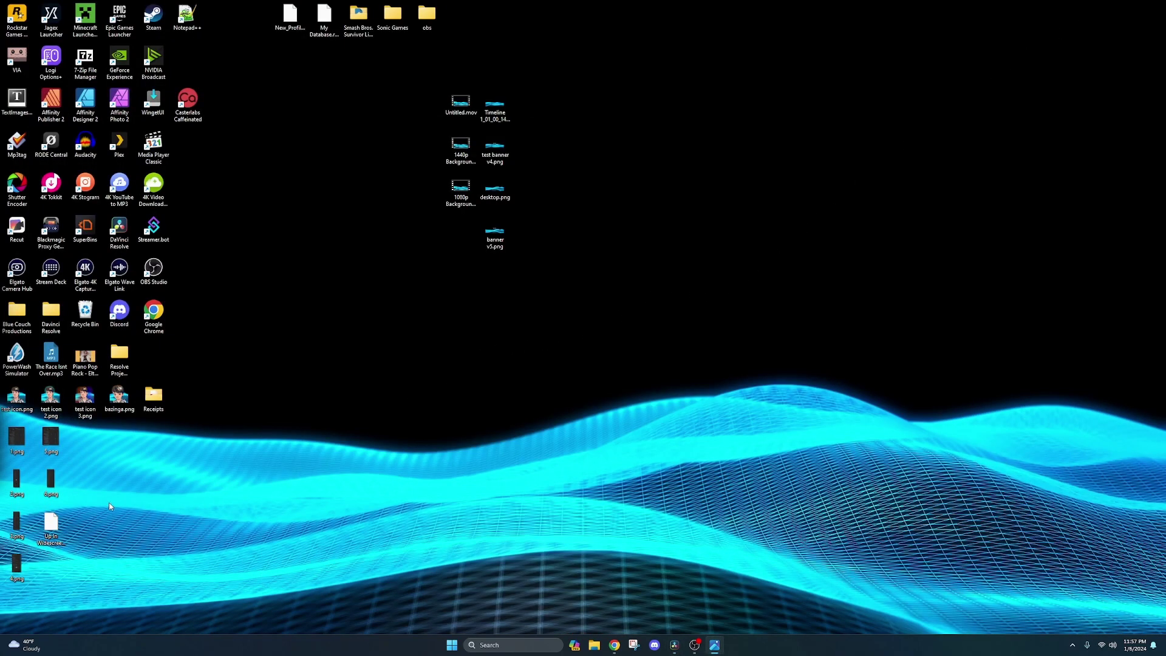
{"action": "left_click_drag", "start_coordinate": [54, 523], "coordinate": [293, 304]}
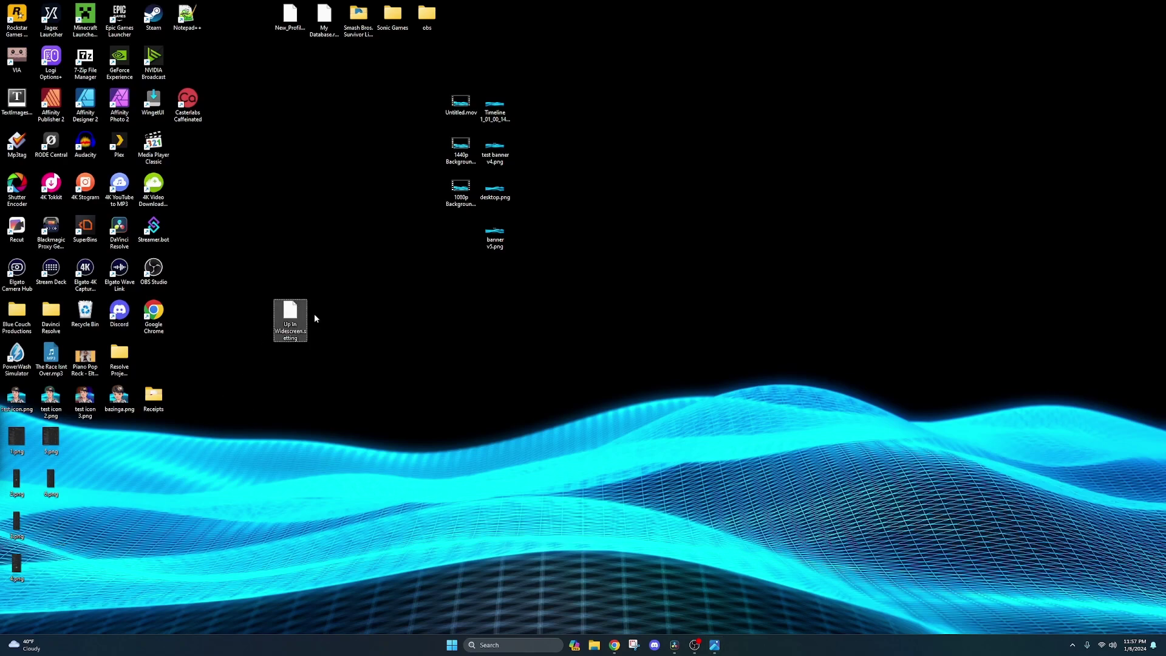
{"action": "left_click", "coordinate": [340, 330]}
Step: Create a folder named Edit on the desktop beside the Up In Widescreen.setting file
{"action": "right_click", "coordinate": [334, 311]}
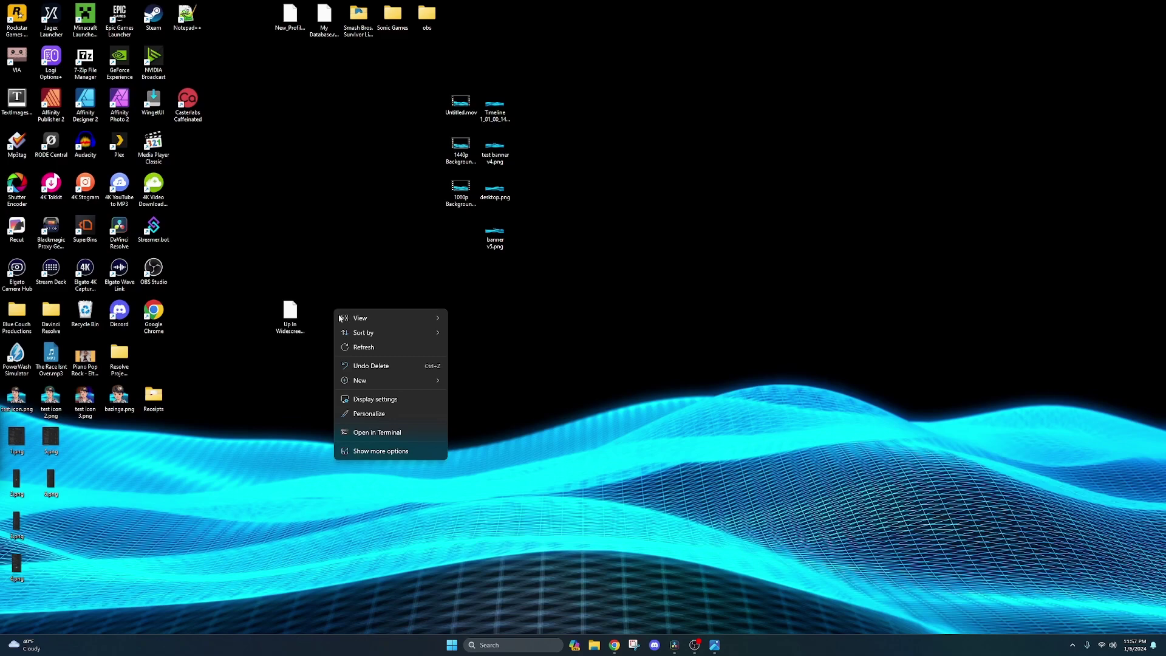
{"action": "mouse_move", "coordinate": [368, 383]}
{"action": "left_click", "coordinate": [516, 382]}
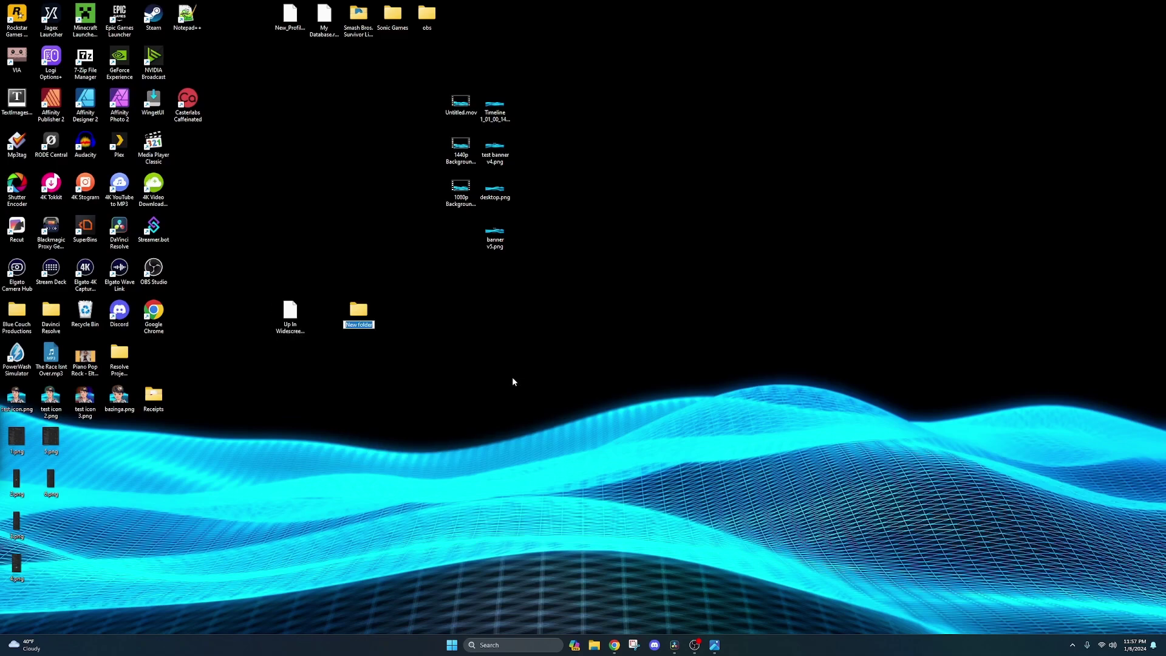
{"action": "key", "text": "Caps_Lock"}
{"action": "type", "text": "E"}
{"action": "key", "text": "Caps_Lock"}
{"action": "type", "text": "dit"}
{"action": "key", "text": "Return"}
Step: Open the Edit folder and create a subfolder named Effects inside it
{"action": "double_click", "coordinate": [362, 312]}
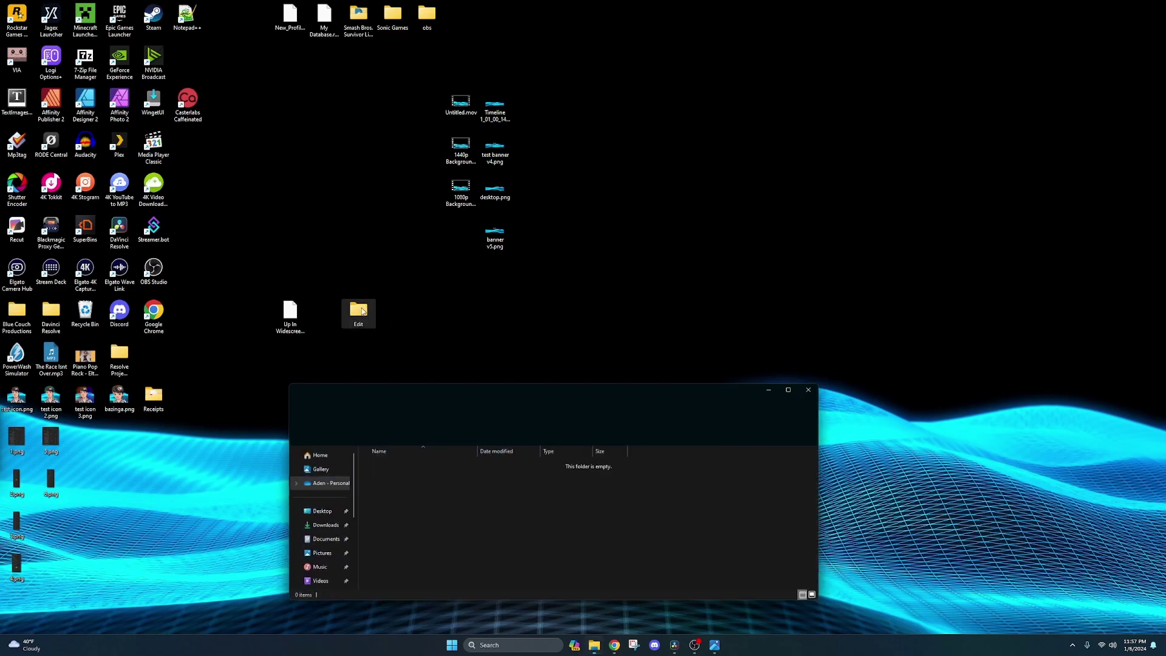
{"action": "right_click", "coordinate": [389, 468]}
{"action": "mouse_move", "coordinate": [415, 426]}
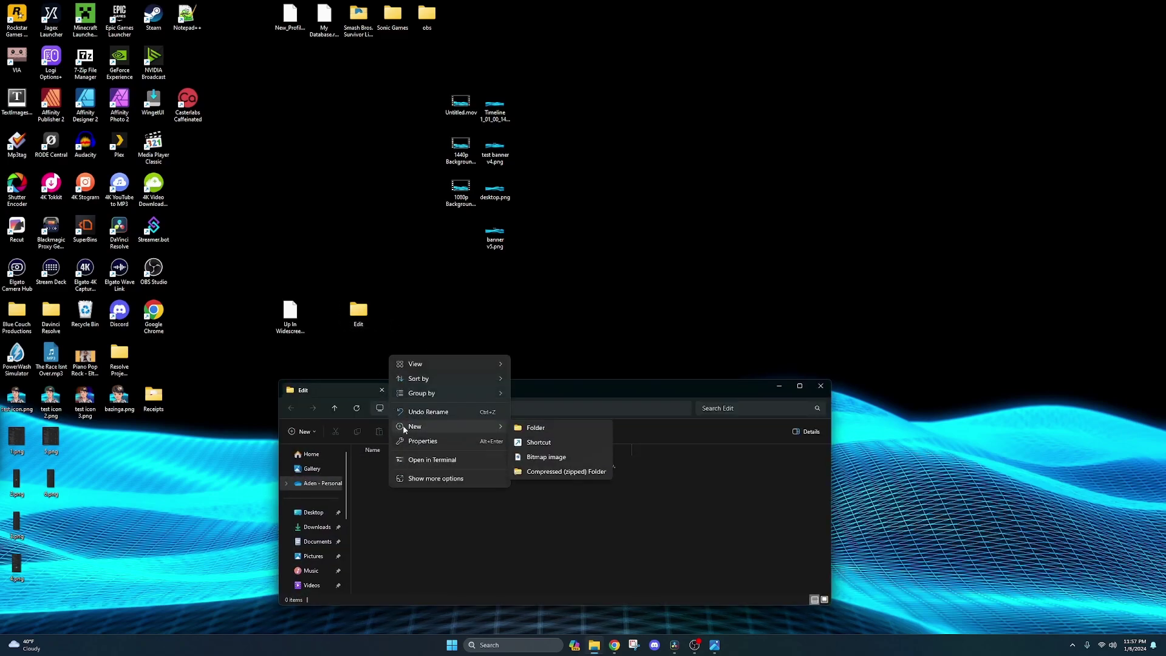
{"action": "left_click", "coordinate": [525, 428]}
{"action": "key", "text": "Caps_Lock"}
{"action": "type", "text": "E"}
{"action": "key", "text": "Caps_Lock"}
{"action": "type", "text": "f"}
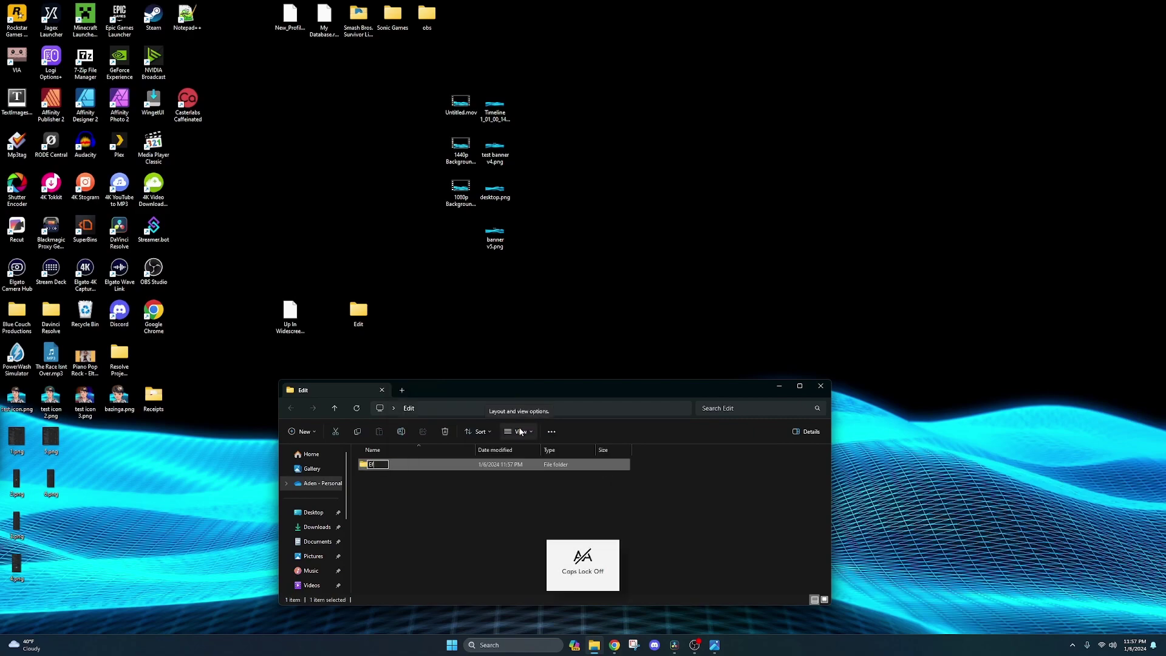
{"action": "type", "text": "fects"}
{"action": "key", "text": "Return"}
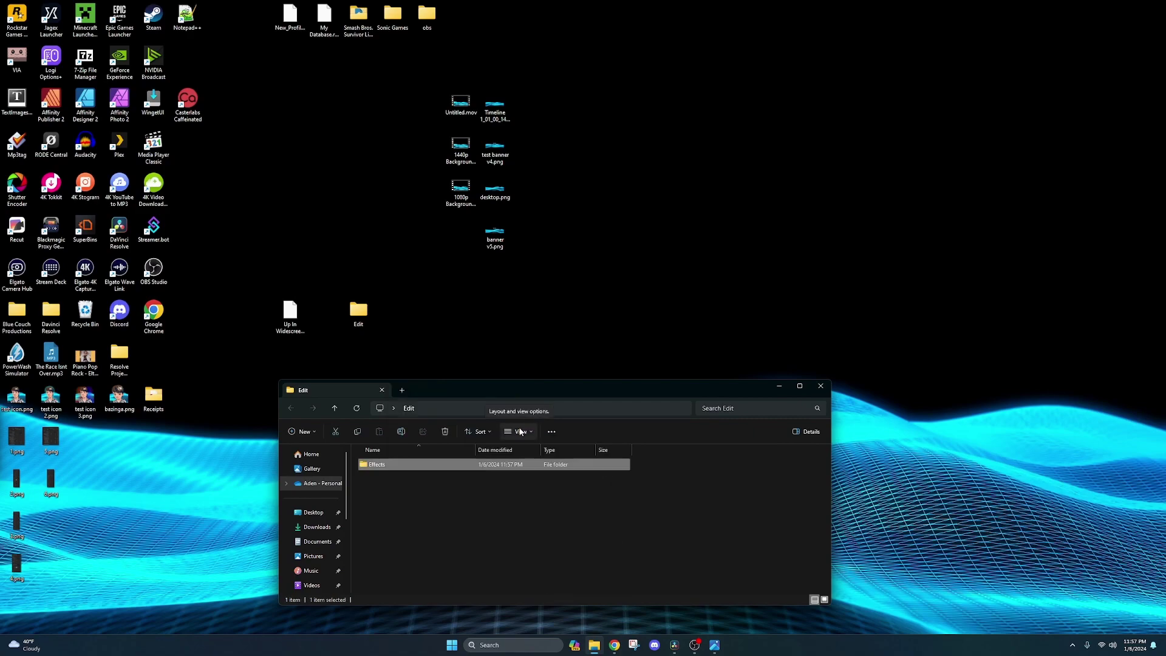
Step: Open the Effects folder and create a subfolder named Blue Couch Effects inside it
{"action": "double_click", "coordinate": [422, 466]}
{"action": "right_click", "coordinate": [427, 484]}
{"action": "mouse_move", "coordinate": [457, 447]}
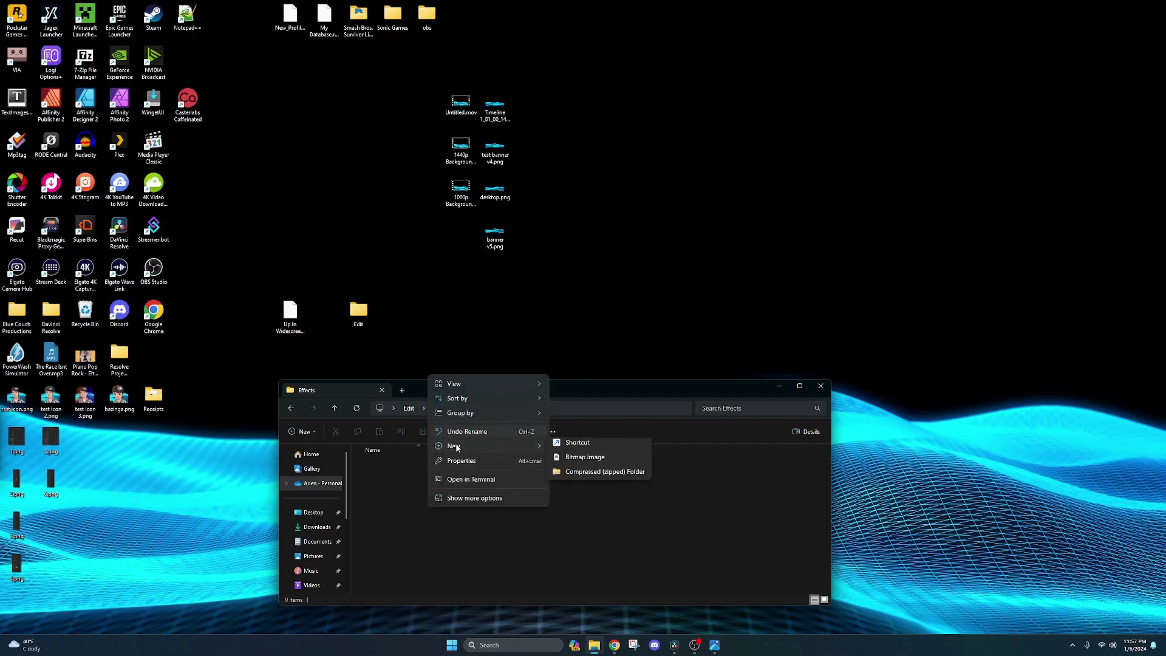
{"action": "left_click", "coordinate": [560, 445]}
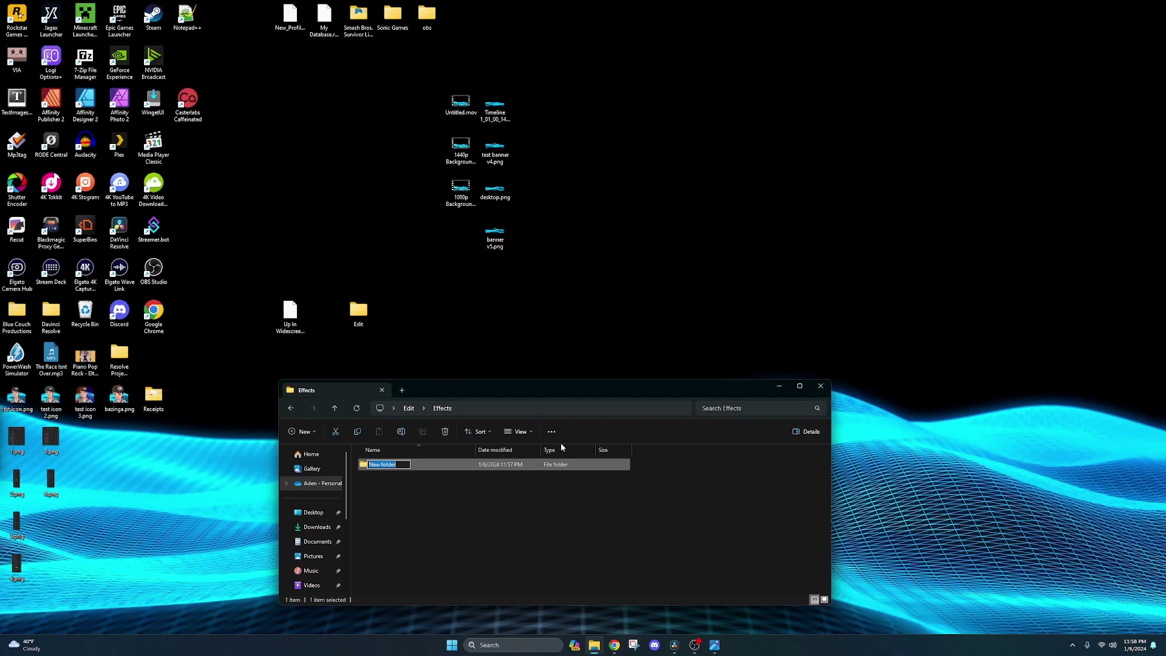
{"action": "key", "text": "BackSpace"}
{"action": "key", "text": "Caps_Lock"}
{"action": "type", "text": "B"}
{"action": "key", "text": "Caps_Lock"}
{"action": "type", "text": "lue"}
{"action": "key", "text": "Caps_Lock"}
{"action": "type", "text": "C"}
{"action": "key", "text": "Caps_Lock"}
{"action": "type", "text": "ouch"}
{"action": "key", "text": "Caps_Lock"}
{"action": "type", "text": "R"}
{"action": "key", "text": "Caps_Lock"}
{"action": "key", "text": "BackSpace"}
{"action": "type", "text": "e"}
{"action": "key", "text": "Caps_Lock"}
{"action": "key", "text": "BackSpace"}
{"action": "type", "text": "E"}
{"action": "key", "text": "Caps_Lock"}
{"action": "type", "text": "ffects"}
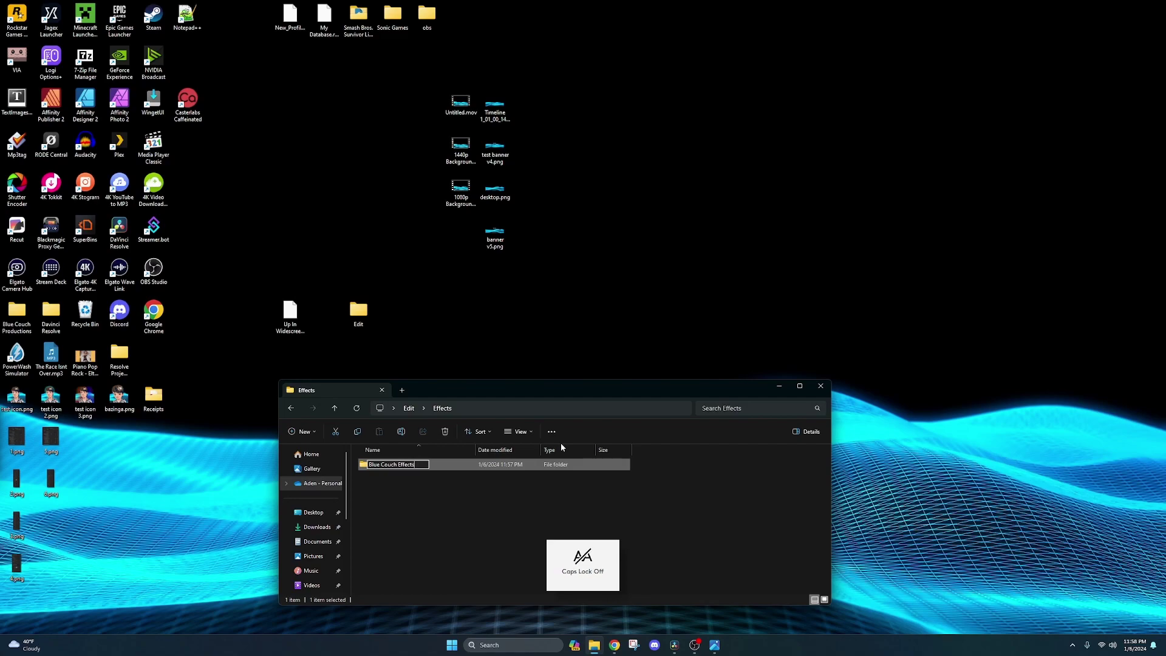
{"action": "left_click", "coordinate": [548, 493]}
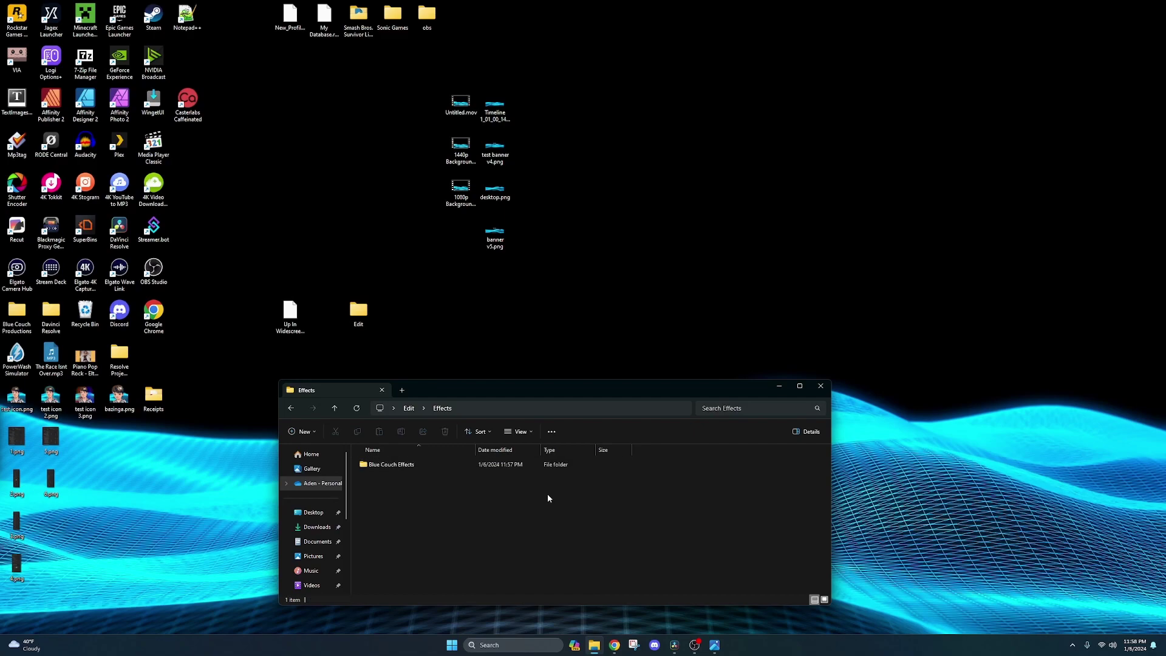
Step: Move the Up In Widescreen.setting file from the desktop into the Blue Couch Effects folder, and close the folder window
{"action": "double_click", "coordinate": [467, 466]}
{"action": "mouse_move", "coordinate": [305, 320]}
{"action": "left_mouse_down"}
{"action": "mouse_move", "coordinate": [304, 309]}
{"action": "mouse_move", "coordinate": [311, 323]}
{"action": "left_mouse_up"}
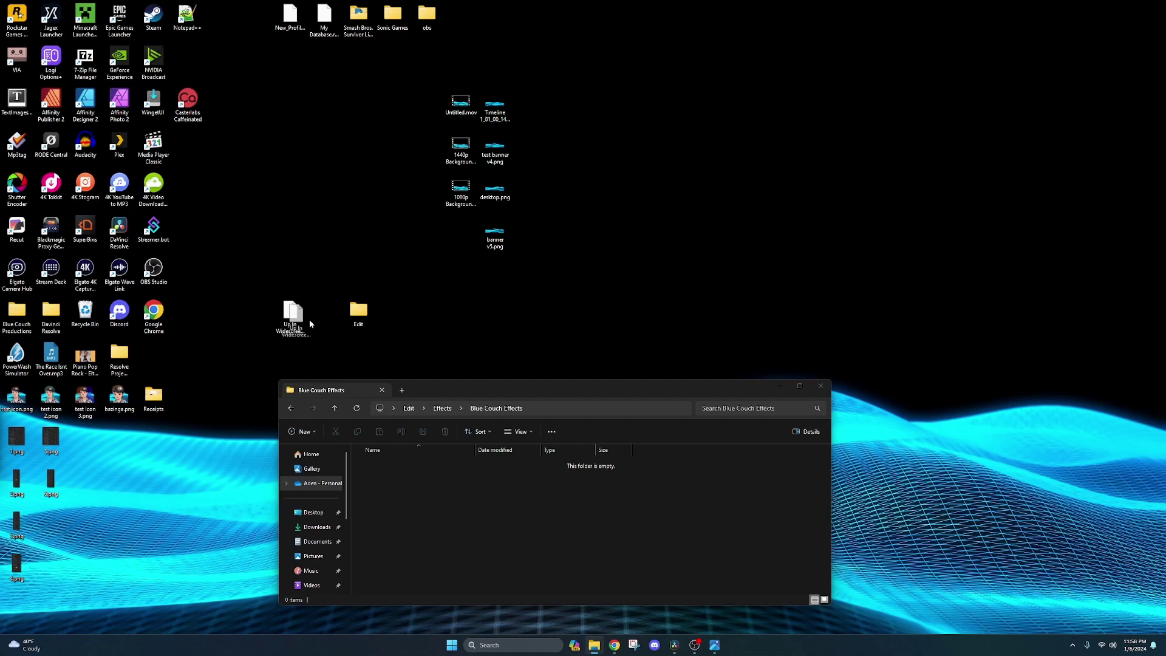
{"action": "left_click_drag", "start_coordinate": [347, 377], "coordinate": [424, 497]}
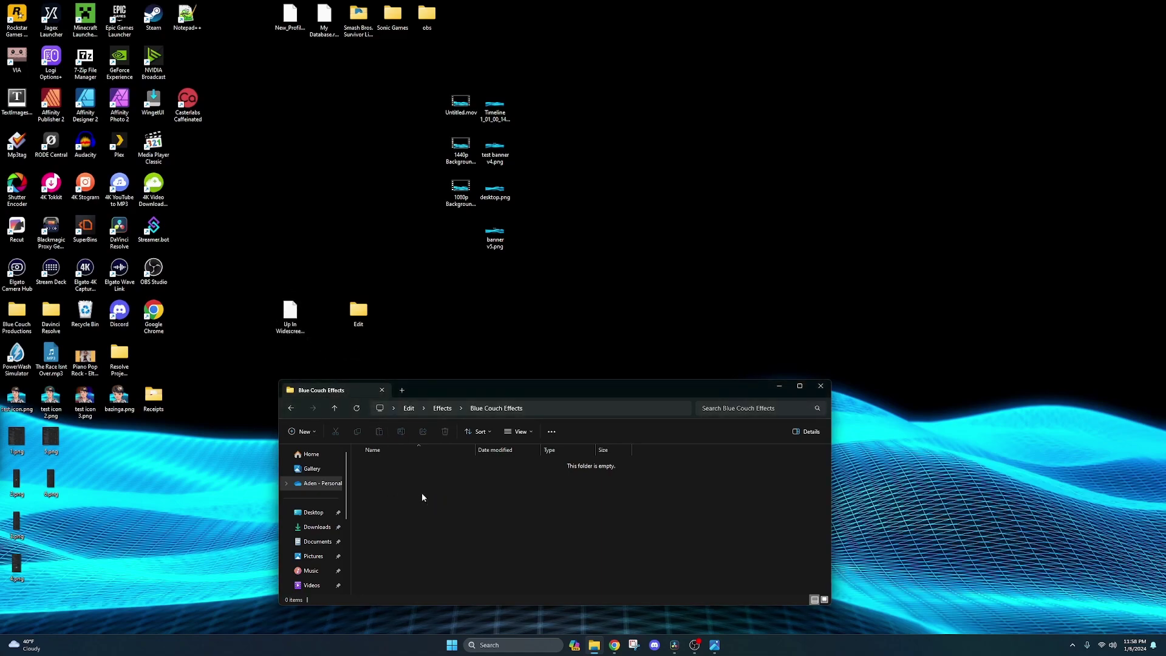
{"action": "left_click", "coordinate": [819, 387]}
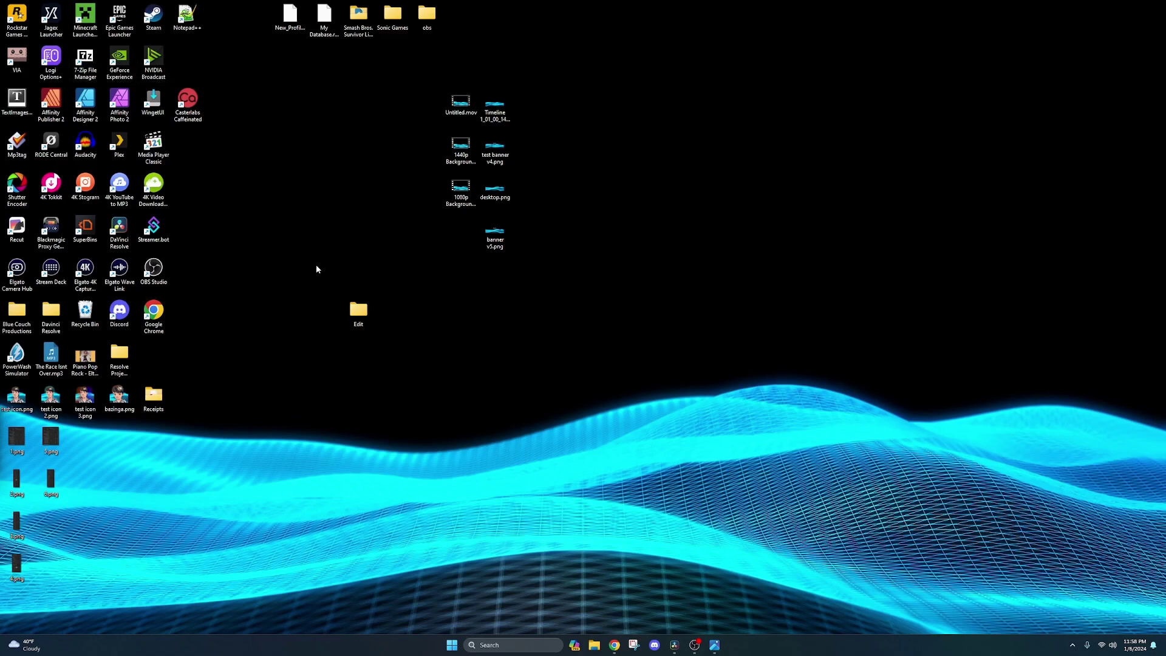
Step: Compress the Edit folder on the desktop into a ZIP file, keeping the default name
{"action": "right_click", "coordinate": [358, 311]}
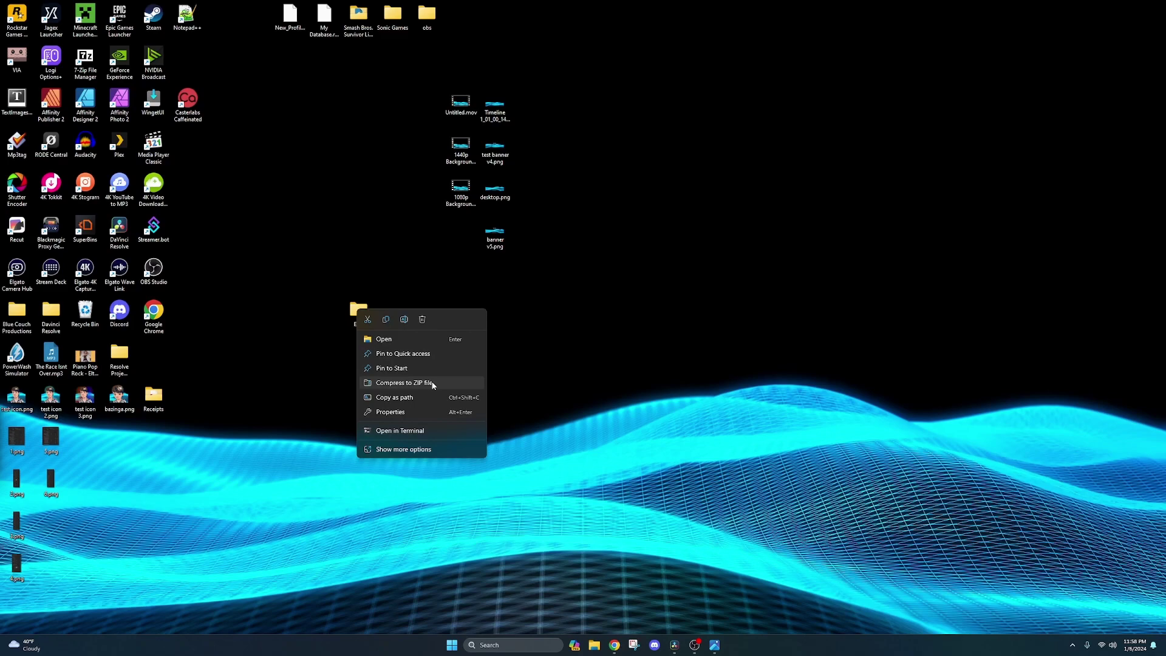
{"action": "left_click", "coordinate": [404, 382]}
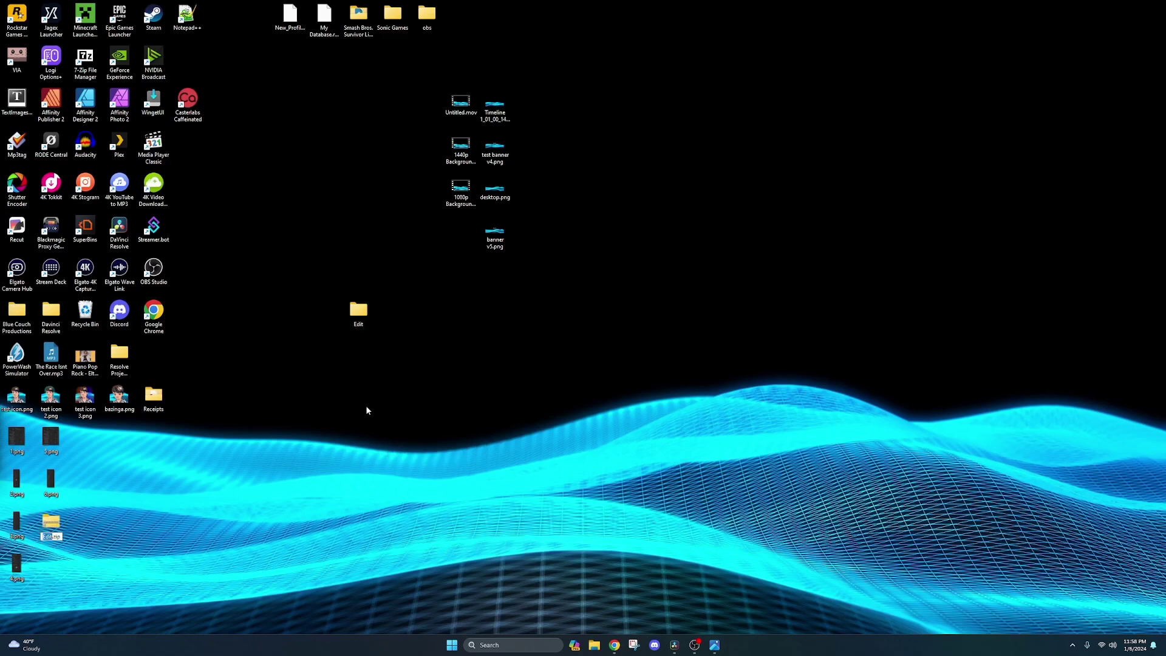
{"action": "key", "text": "Return"}
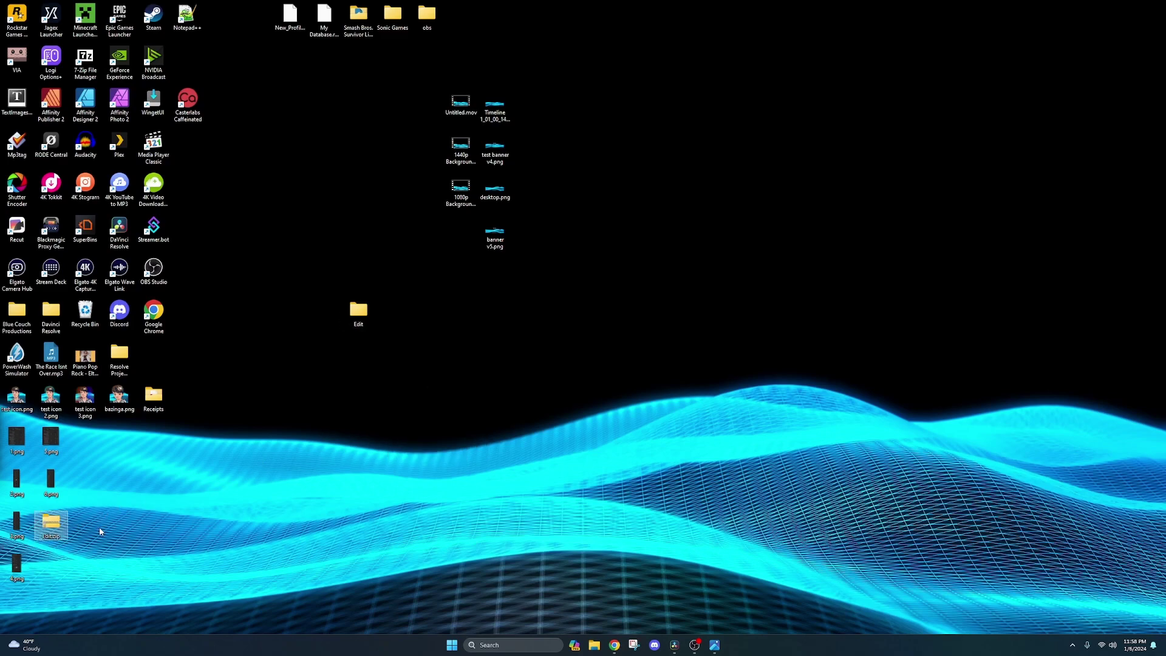
Step: Rename the Edit.zip file to Up In Widescreen.drfx through its properties, accepting the file extension change
{"action": "right_click", "coordinate": [55, 524]}
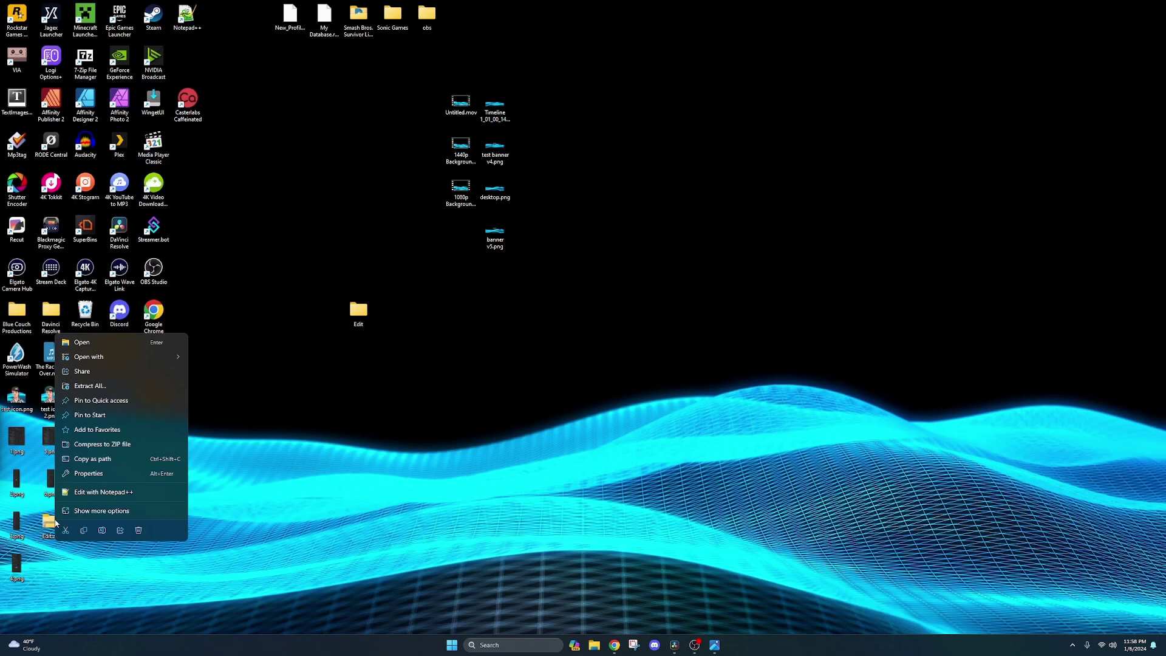
{"action": "left_click", "coordinate": [90, 475]}
{"action": "left_click", "coordinate": [121, 437]}
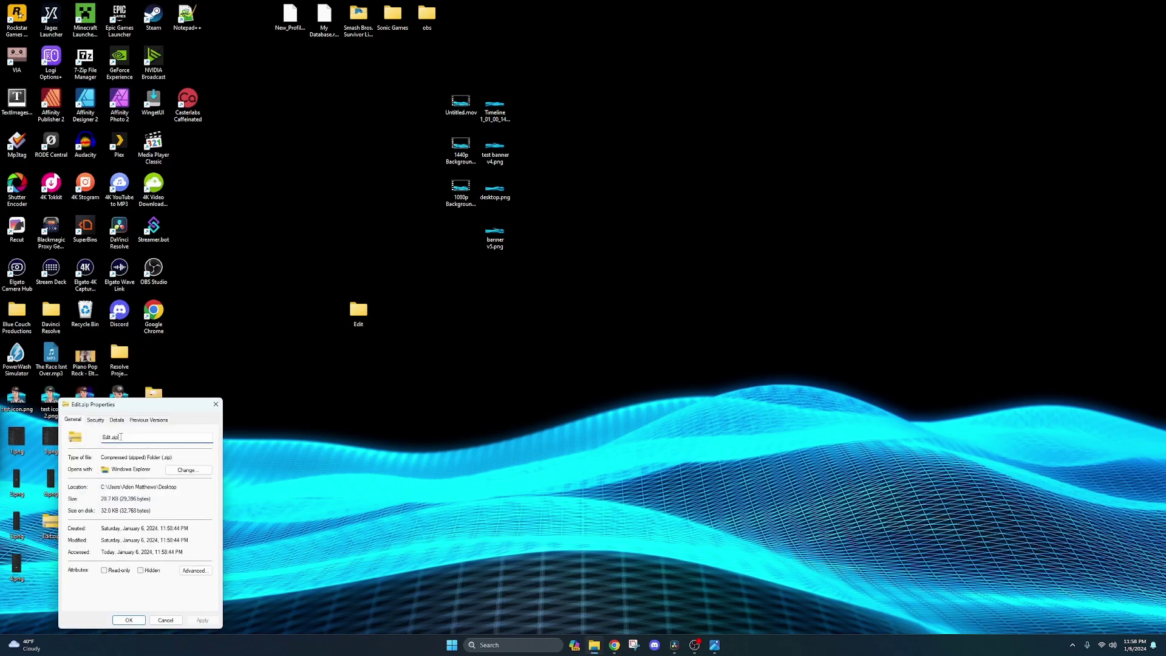
{"action": "key", "text": "BackSpace"}
{"action": "key", "text": "BackSpace"}
{"action": "key", "text": "BackSpace"}
{"action": "key", "text": "BackSpace"}
{"action": "key", "text": "BackSpace"}
{"action": "key", "text": "BackSpace"}
{"action": "key", "text": "BackSpace"}
{"action": "key", "text": "BackSpace"}
{"action": "type", "text": "U"}
{"action": "key", "text": "Caps_Lock"}
{"action": "type", "text": "p"}
{"action": "key", "text": "Caps_Lock"}
{"action": "type", "text": "I"}
{"action": "key", "text": "Caps_Lock"}
{"action": "type", "text": "n"}
{"action": "key", "text": "Caps_Lock"}
{"action": "type", "text": "W"}
{"action": "key", "text": "Caps_Lock"}
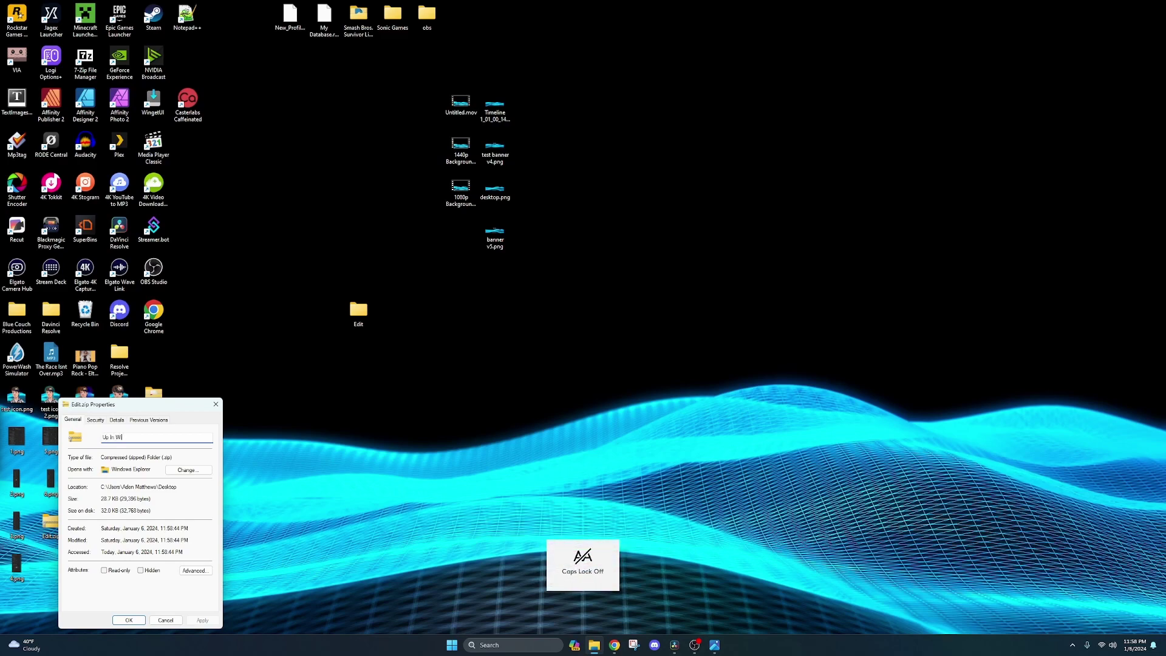
{"action": "type", "text": "idescreen.dfx"}
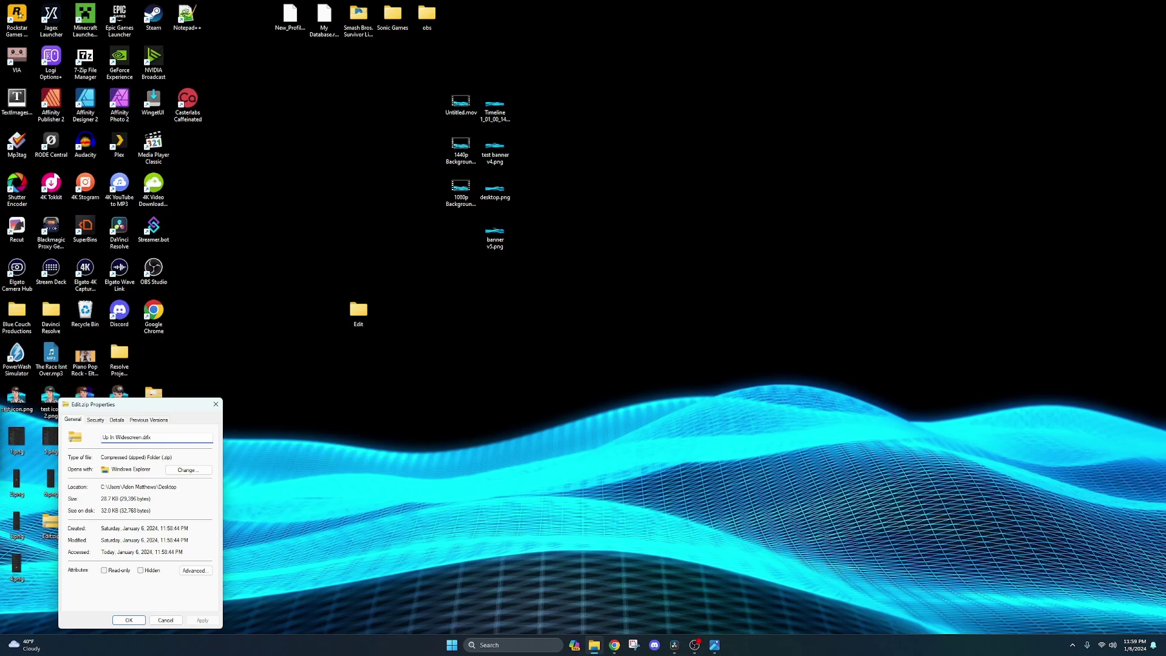
{"action": "key", "text": "Return"}
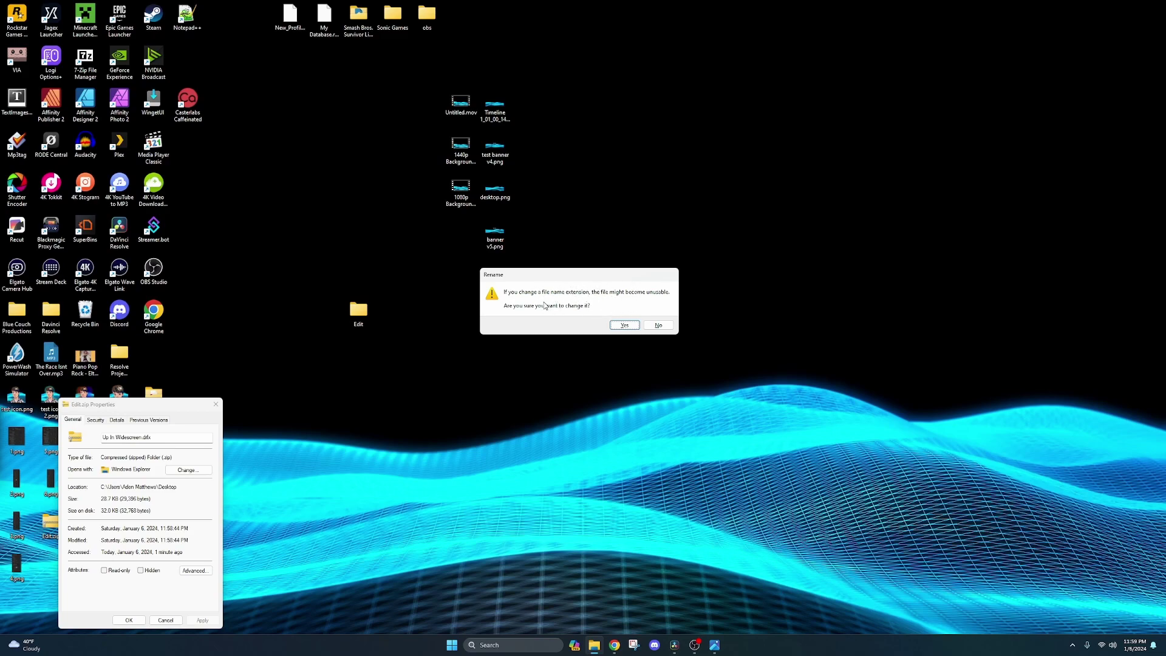
{"action": "left_click", "coordinate": [624, 325]}
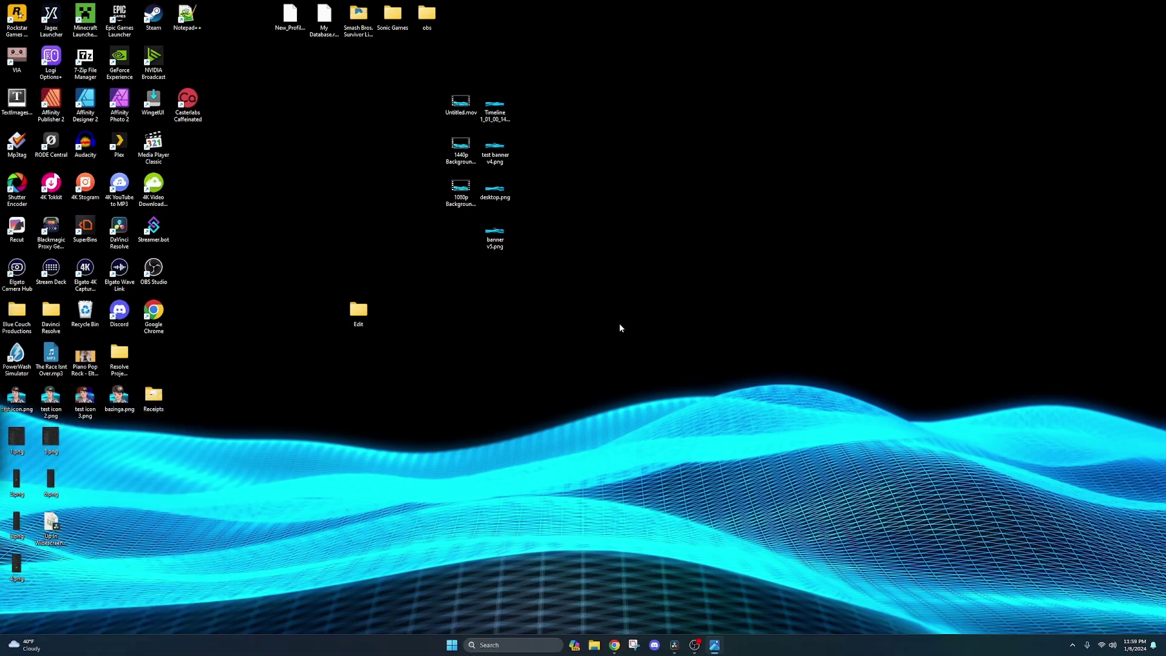
Step: Move Up In Widescreen.drfx beside the Edit folder on the desktop and install it as a template bundle in DaVinci Resolve
{"action": "left_click_drag", "start_coordinate": [61, 521], "coordinate": [275, 402]}
{"action": "left_click_drag", "start_coordinate": [311, 315], "coordinate": [311, 313]}
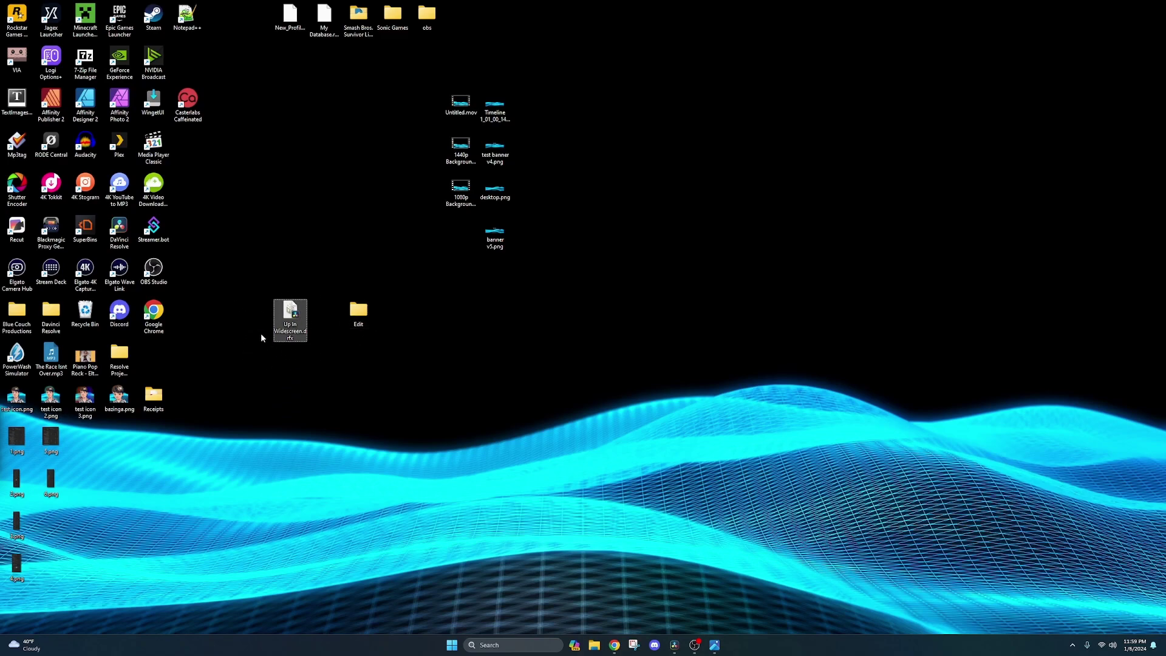
{"action": "left_click", "coordinate": [326, 370]}
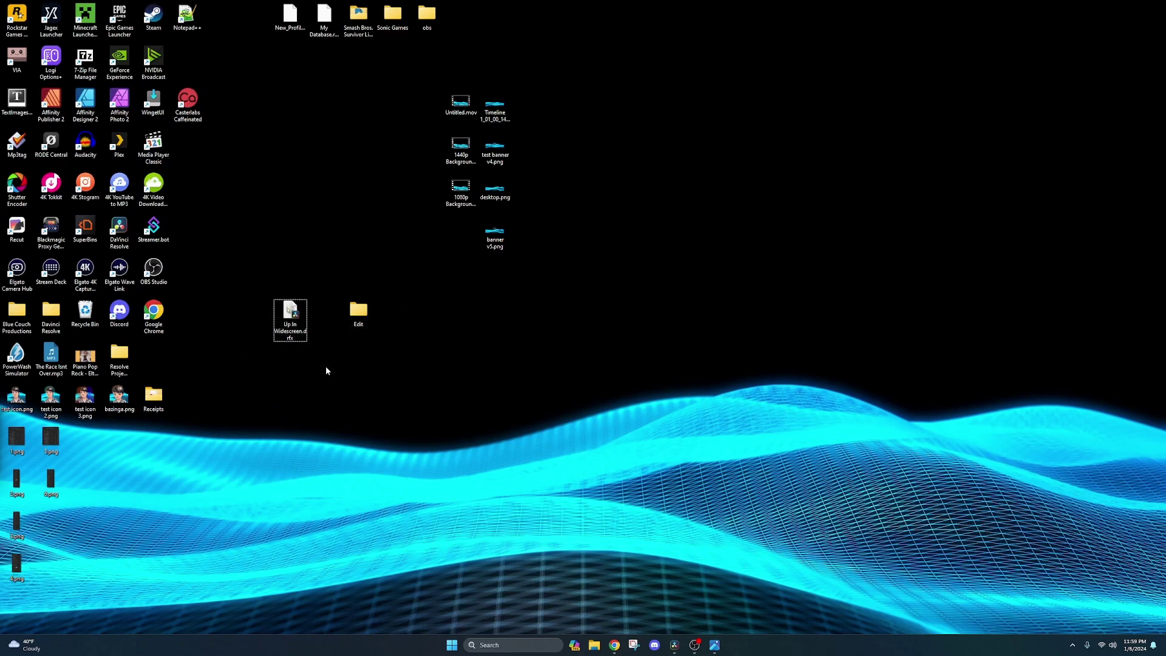
{"action": "double_click", "coordinate": [290, 316]}
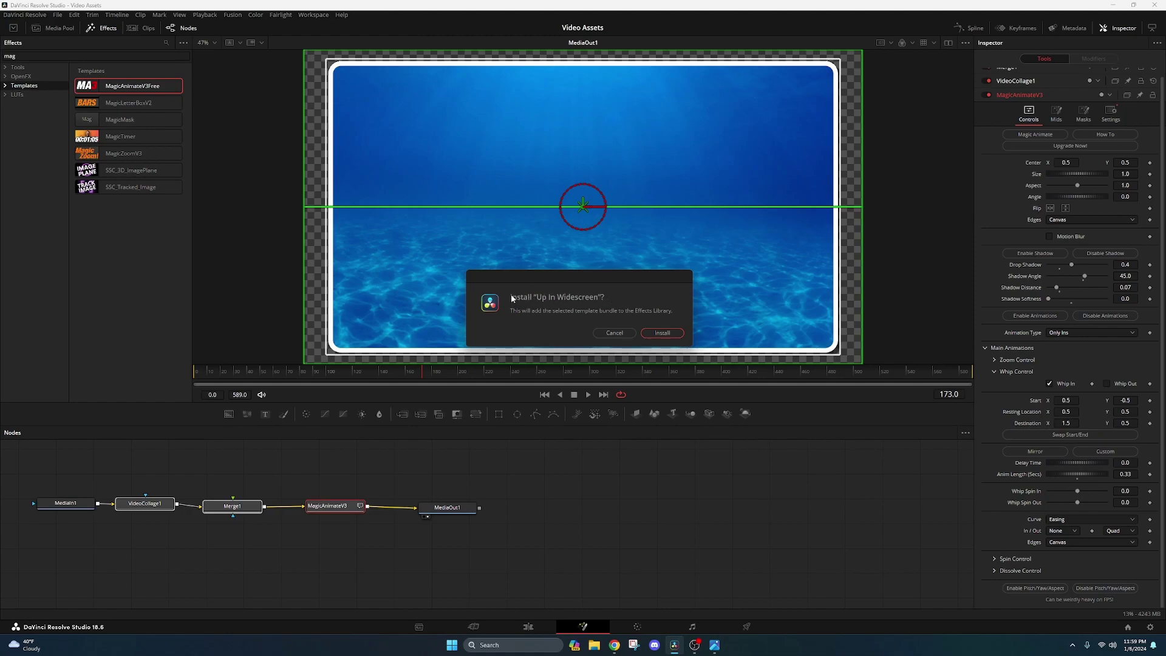
{"action": "left_click", "coordinate": [661, 333]}
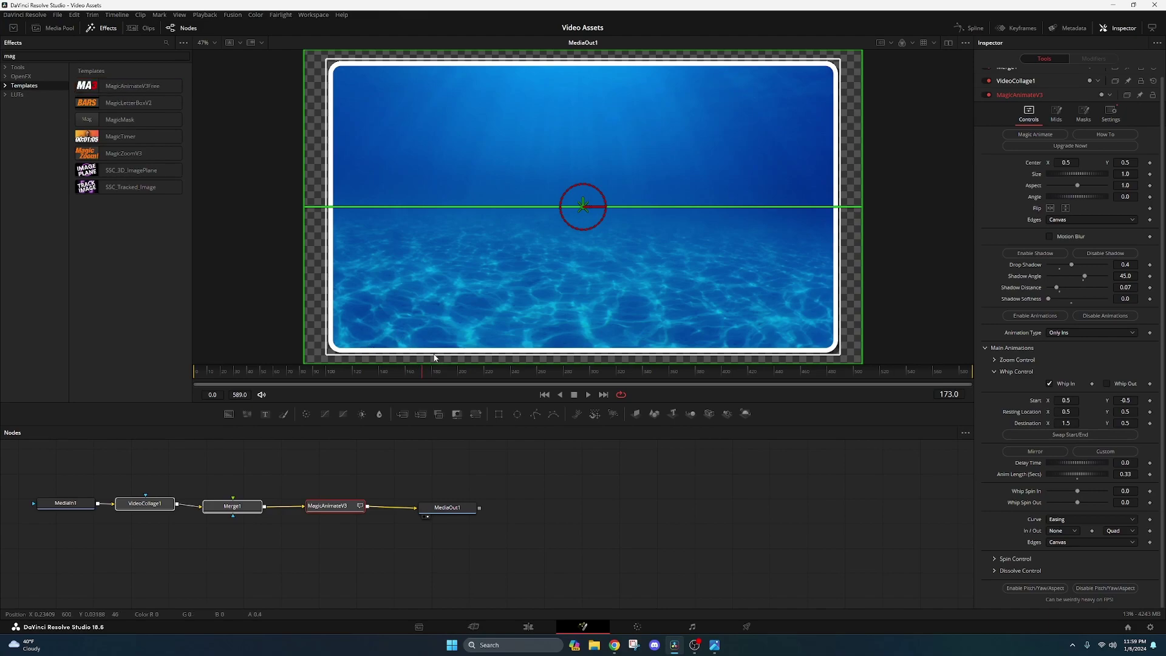
Step: On the Edit page, shift both Timeline 2 clips later and extend the Solid Color clip back to the timeline start
{"action": "left_click", "coordinate": [533, 625]}
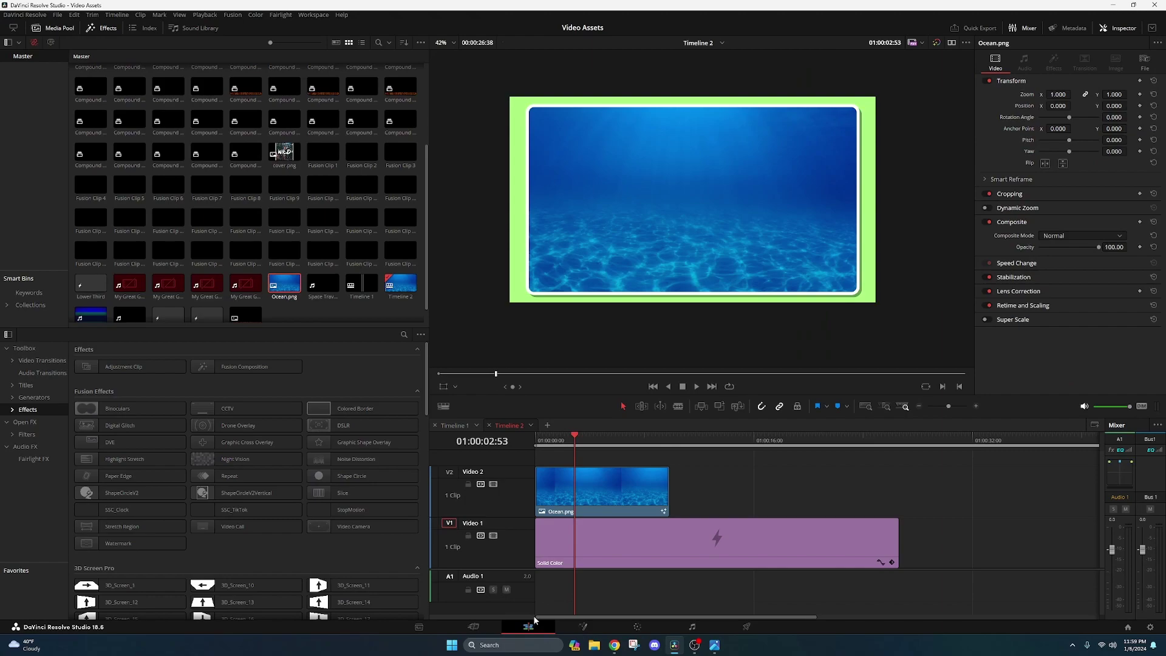
{"action": "left_click_drag", "start_coordinate": [717, 459], "coordinate": [938, 541]}
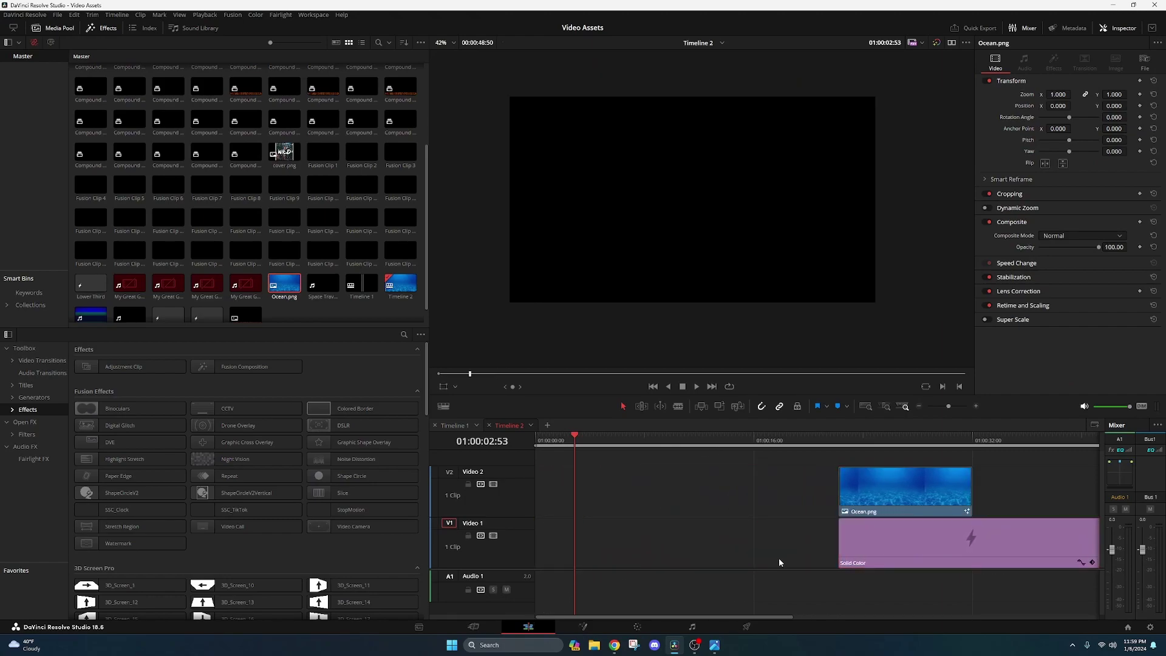
{"action": "left_click", "coordinate": [779, 557]}
{"action": "left_click_drag", "start_coordinate": [840, 544], "coordinate": [544, 539]}
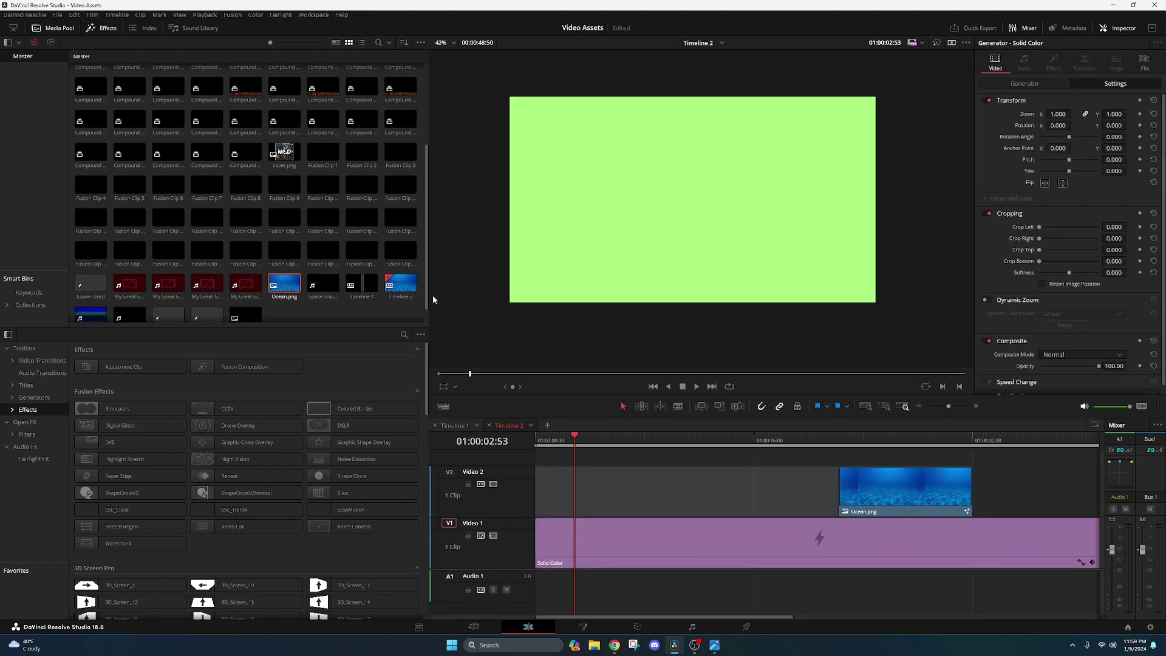
Step: Add a new Ocean.png clip at the start of Video 2 and apply the Up In Widescreen effect from Blue Couch Effects
{"action": "left_click", "coordinate": [279, 283]}
{"action": "left_click_drag", "start_coordinate": [280, 283], "coordinate": [539, 491]}
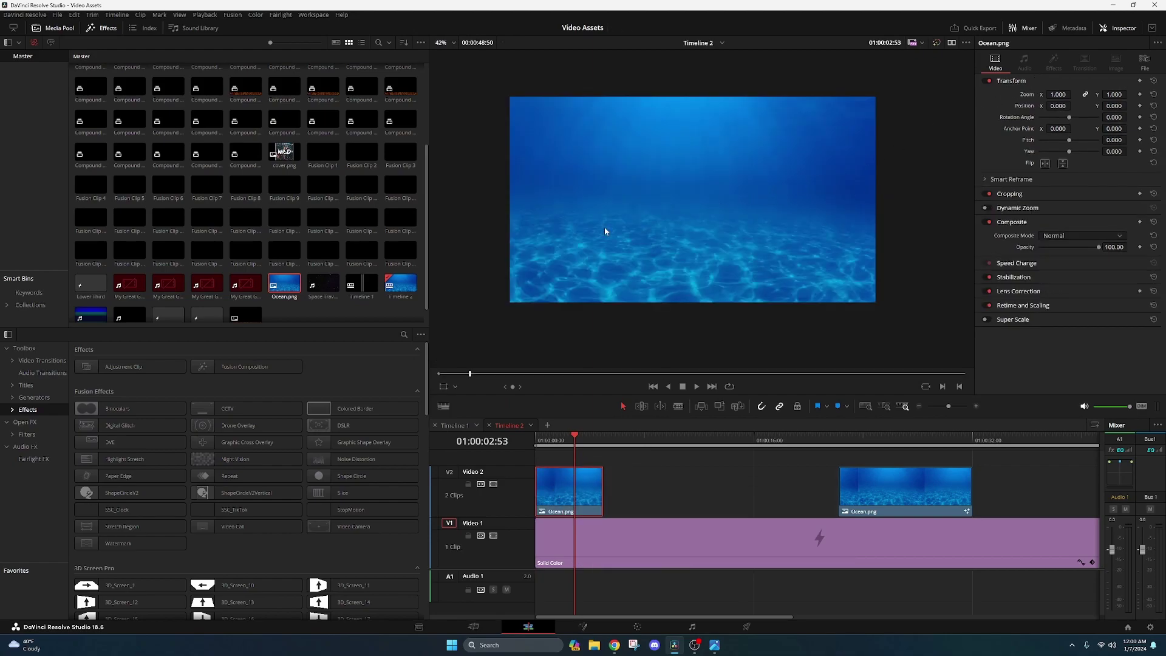
{"action": "left_click", "coordinate": [63, 27]}
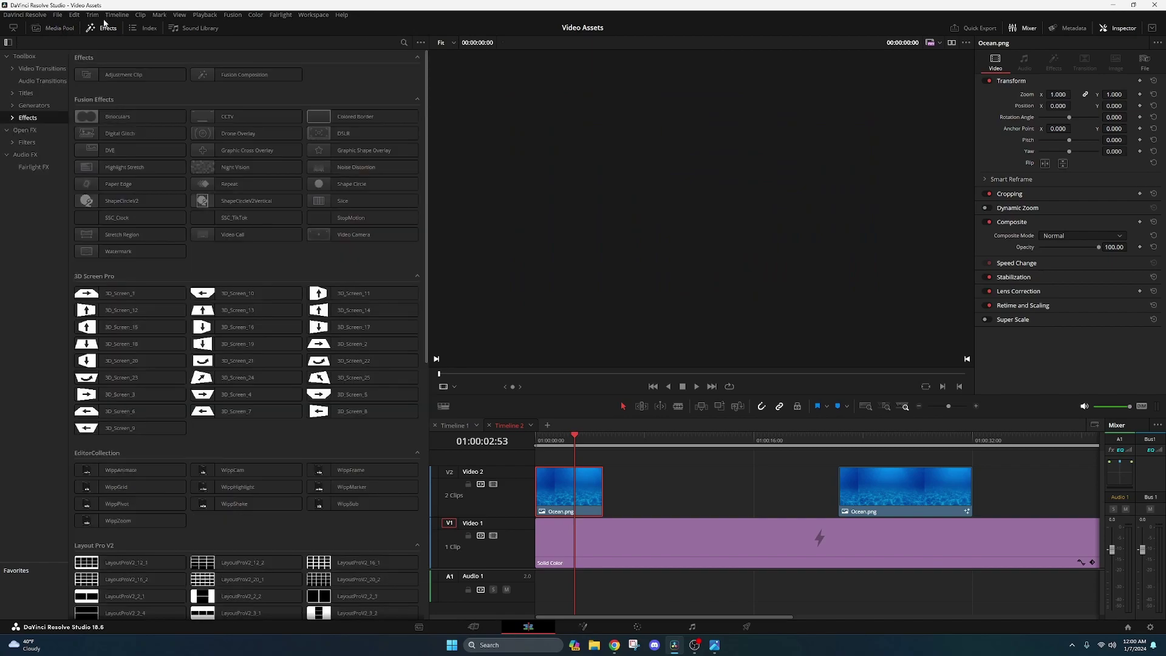
{"action": "scroll", "coordinate": [368, 83], "scroll_direction": "down", "scroll_amount": 10}
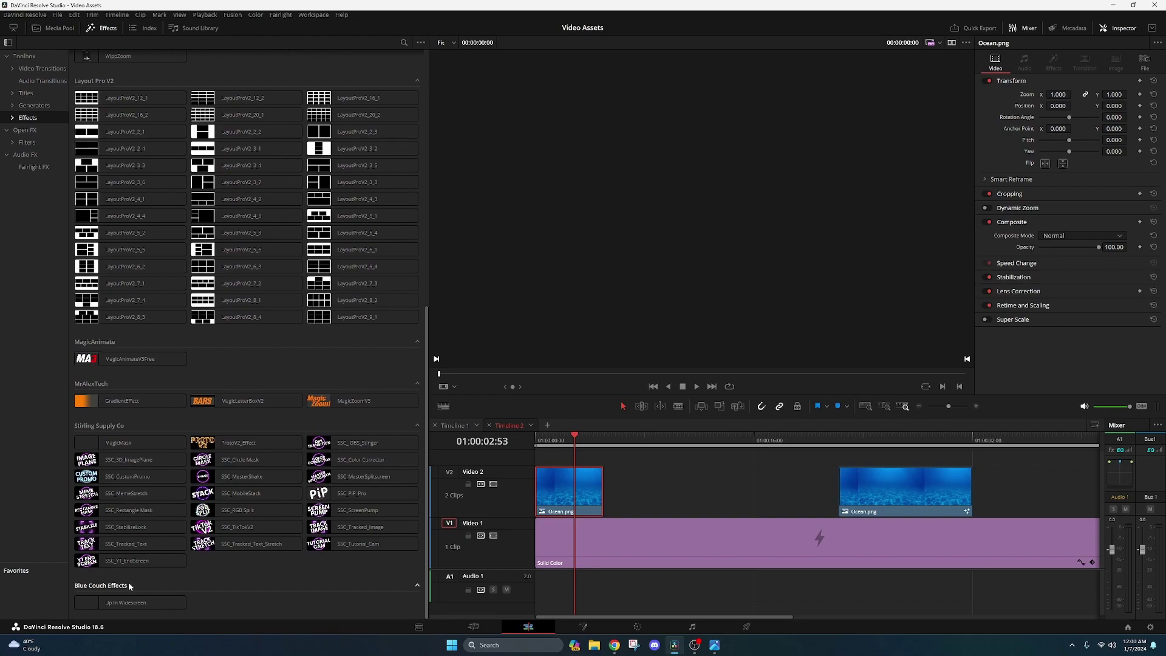
{"action": "left_click", "coordinate": [143, 600]}
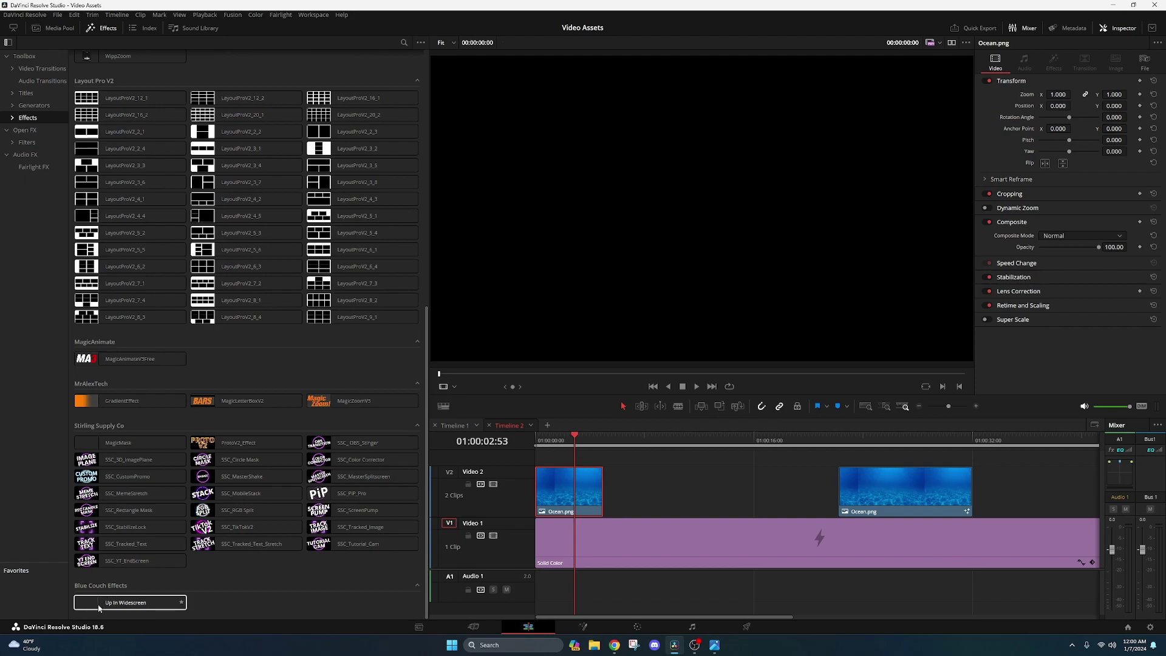
{"action": "left_click_drag", "start_coordinate": [100, 609], "coordinate": [564, 490]}
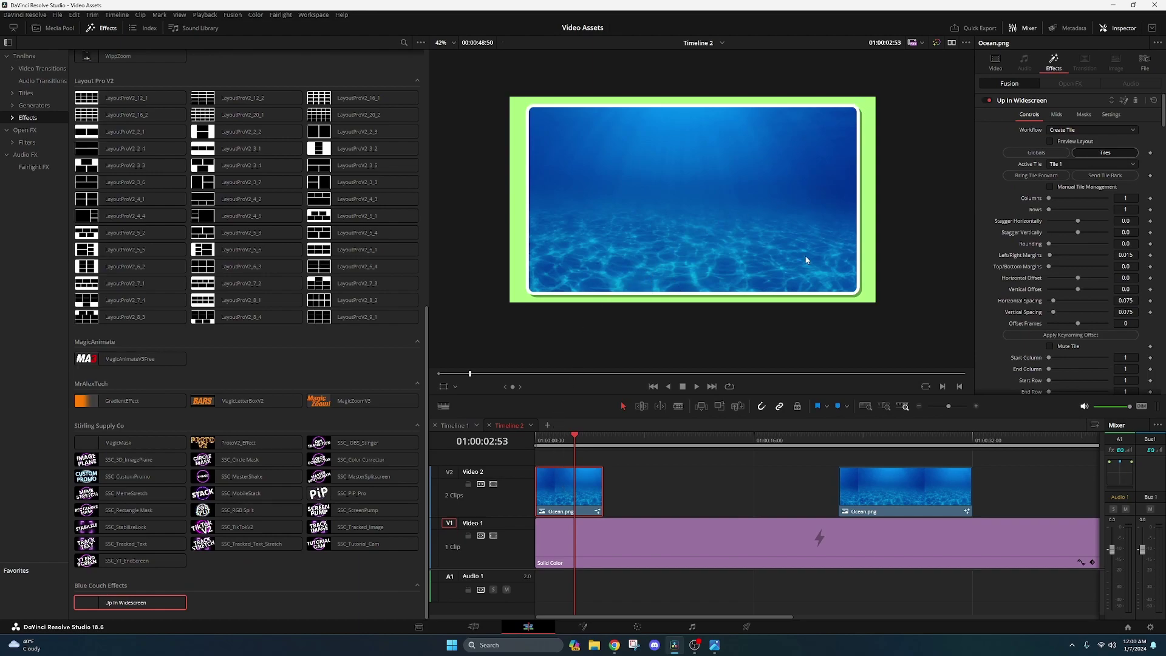
Step: Play Timeline 2 from the start to check the Up In Widescreen animation on the new Ocean.png clip, and stop playback
{"action": "left_click_drag", "start_coordinate": [560, 441], "coordinate": [536, 447]}
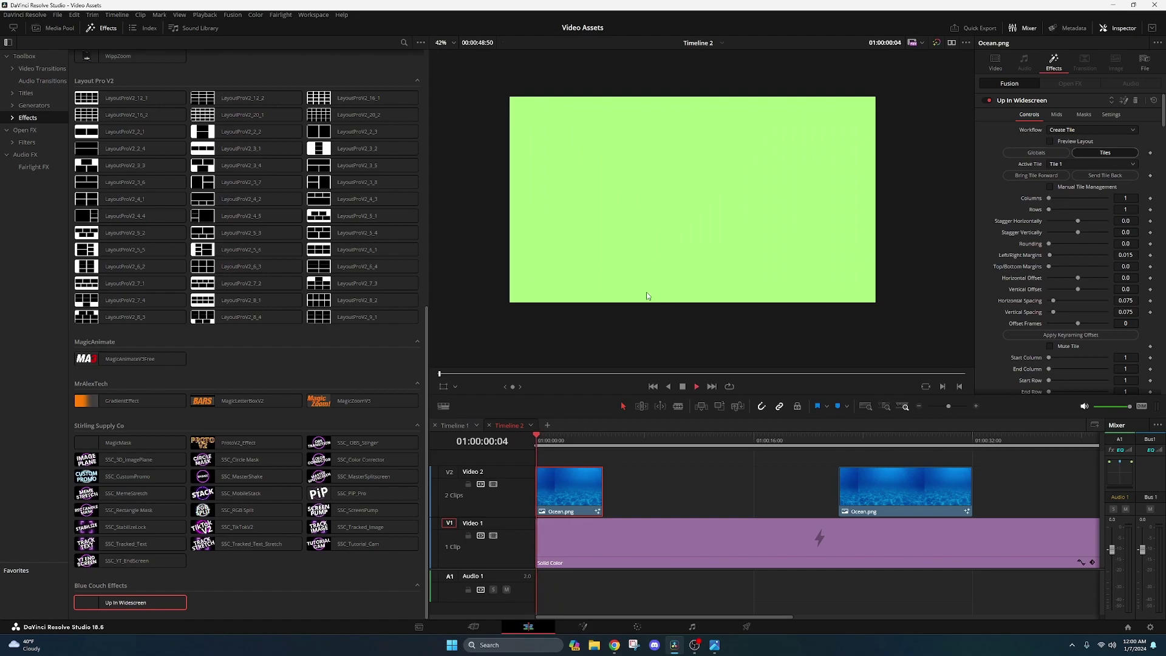
{"action": "key", "text": "space"}
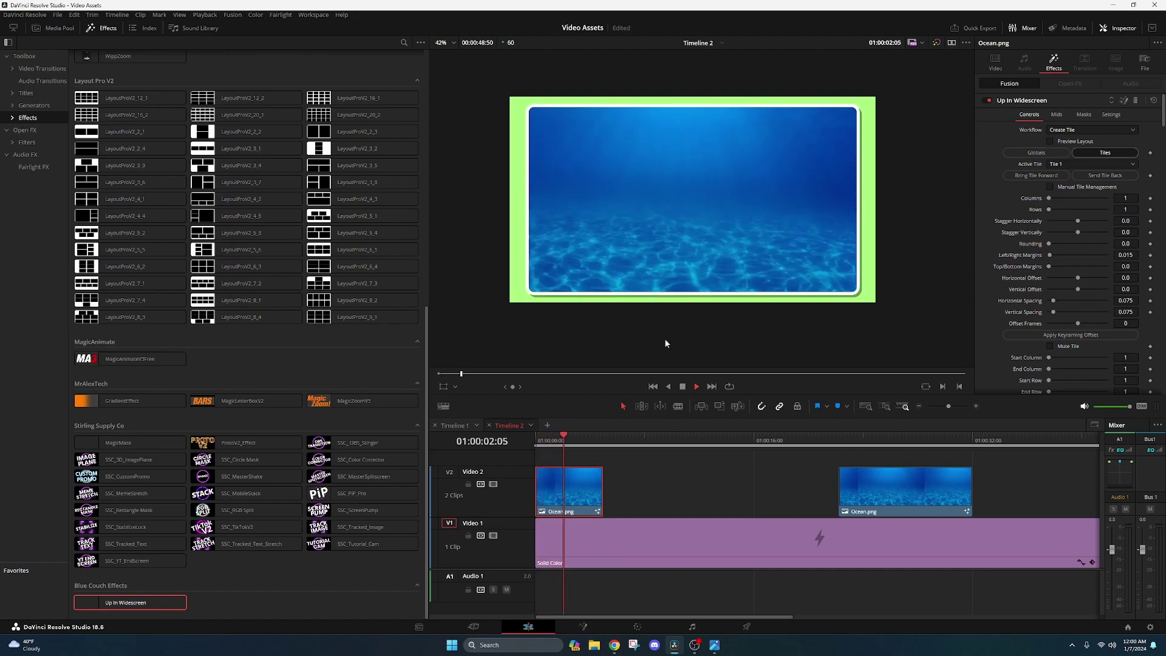
{"action": "left_click", "coordinate": [682, 386]}
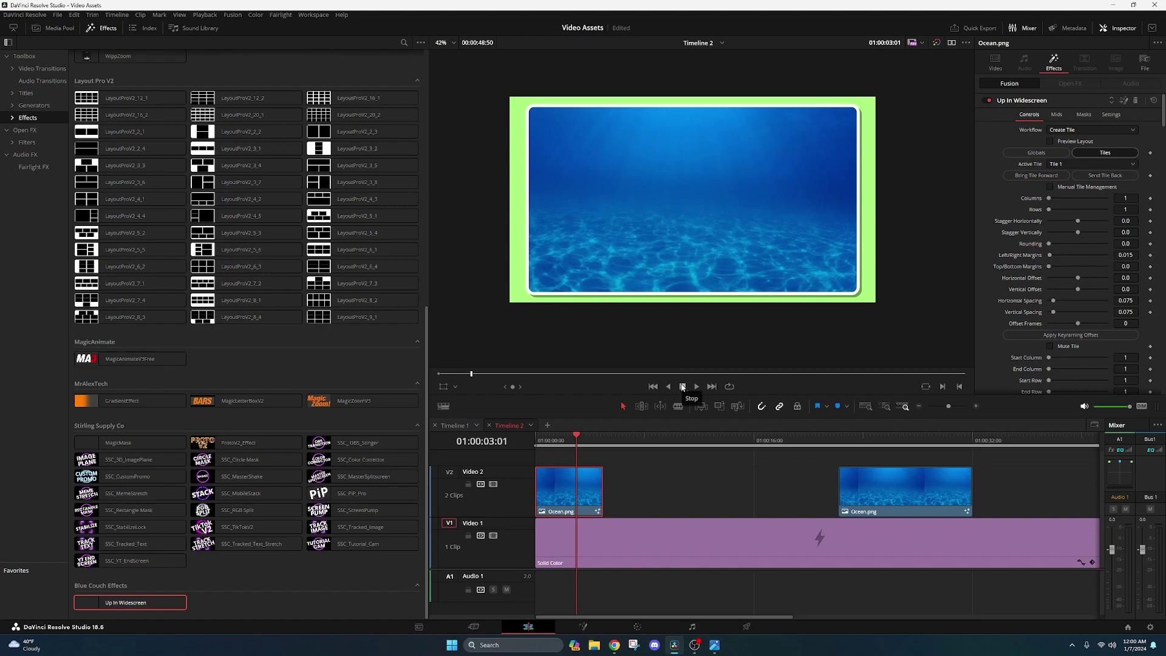
Step: Examine the exposed Up In Widescreen effect controls in the Inspector, from the tile settings through the animation and wipe options
{"action": "left_click_drag", "start_coordinate": [1163, 121], "coordinate": [1129, 107]}
{"action": "scroll", "coordinate": [1036, 224], "scroll_direction": "down", "scroll_amount": 8}
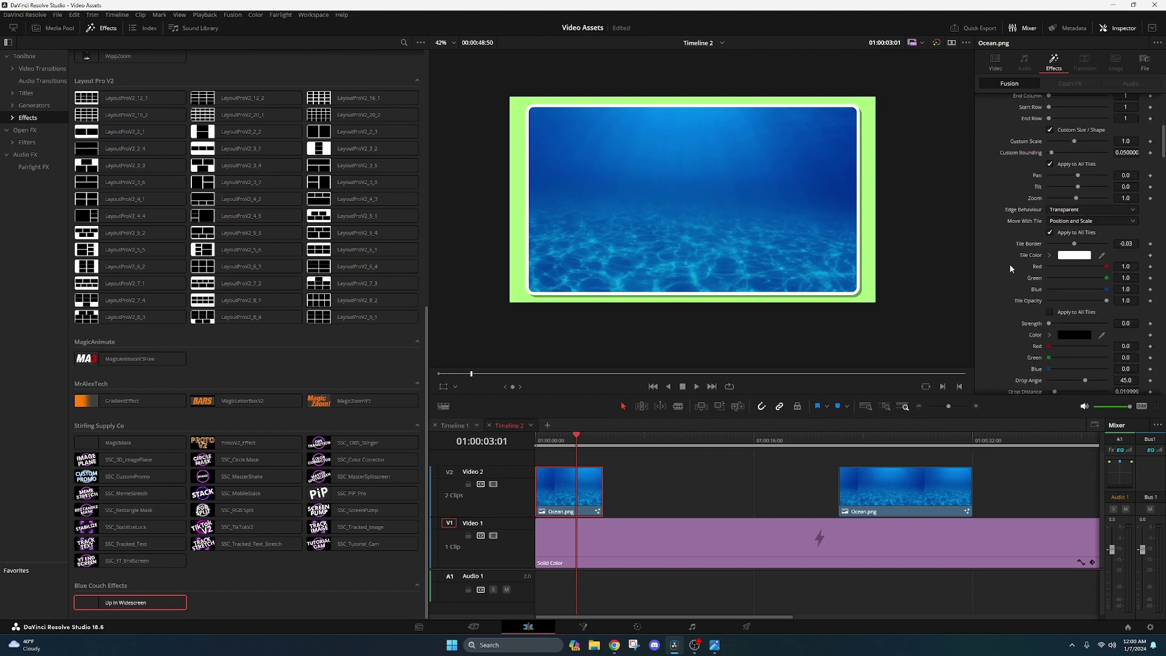
{"action": "scroll", "coordinate": [1010, 265], "scroll_direction": "down", "scroll_amount": 4}
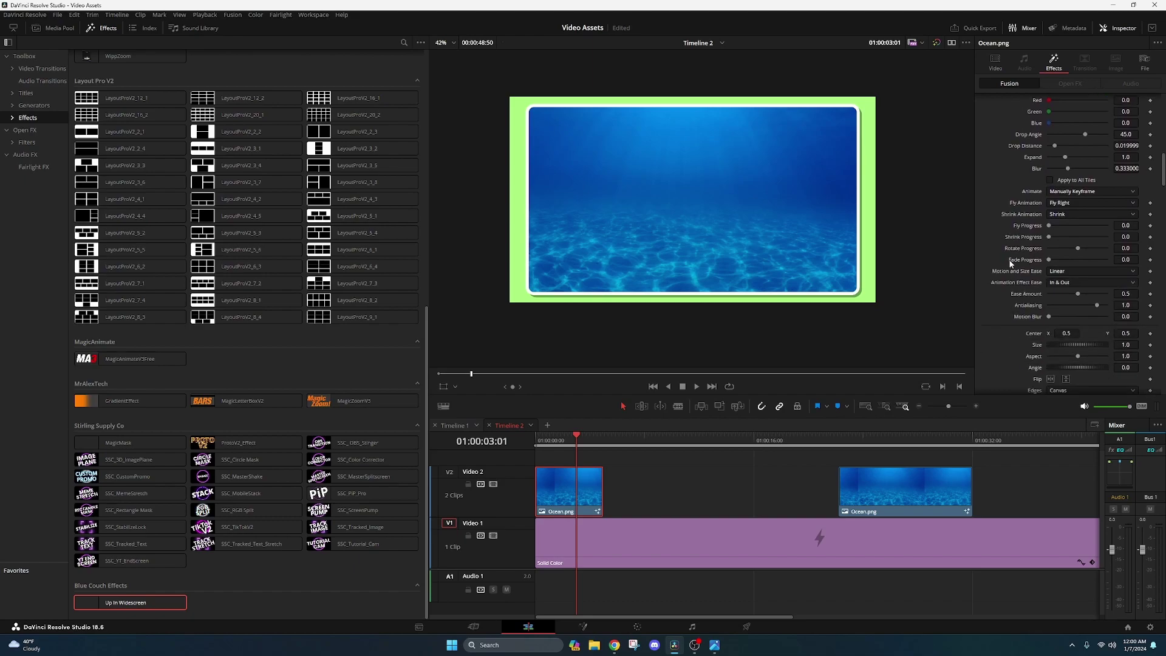
{"action": "scroll", "coordinate": [1010, 263], "scroll_direction": "down", "scroll_amount": 2}
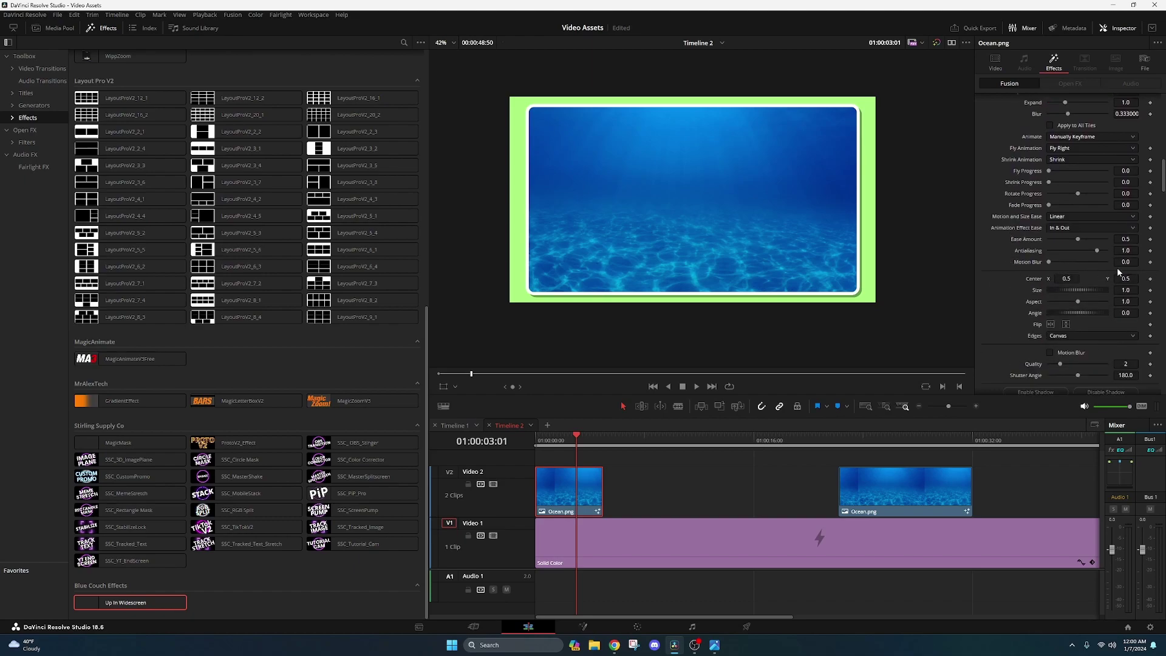
{"action": "scroll", "coordinate": [1015, 311], "scroll_direction": "down", "scroll_amount": 10}
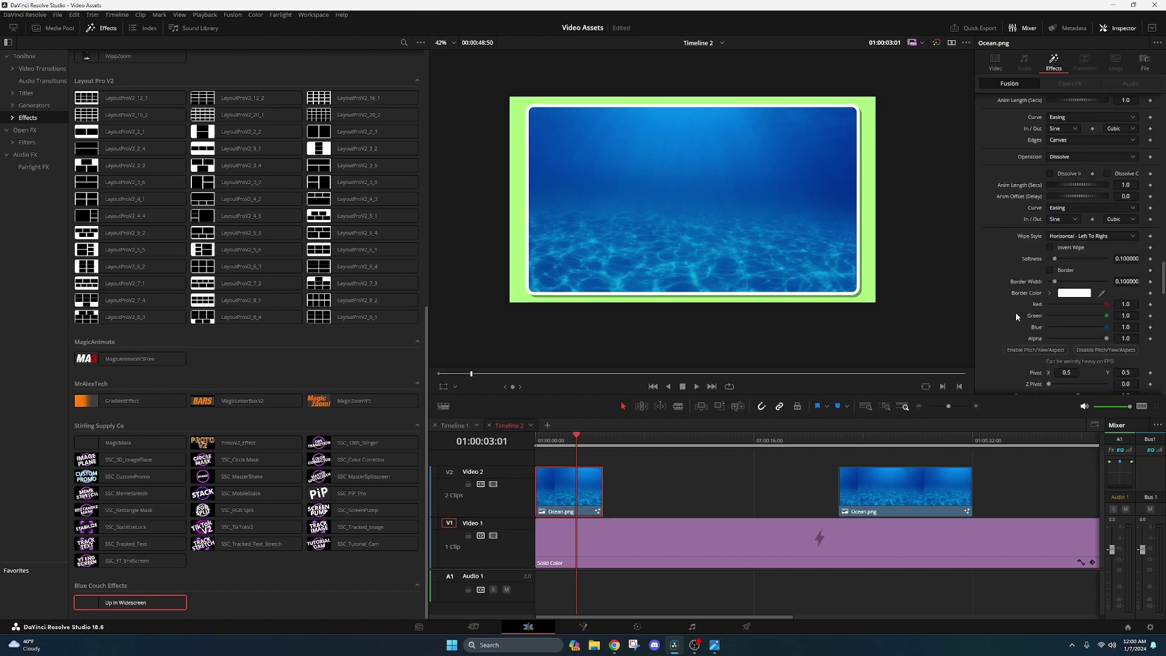
Step: Examine the remaining Up In Widescreen controls in the Inspector, including the Mids, Masks and Settings pages
{"action": "scroll", "coordinate": [1015, 312], "scroll_direction": "down", "scroll_amount": 10}
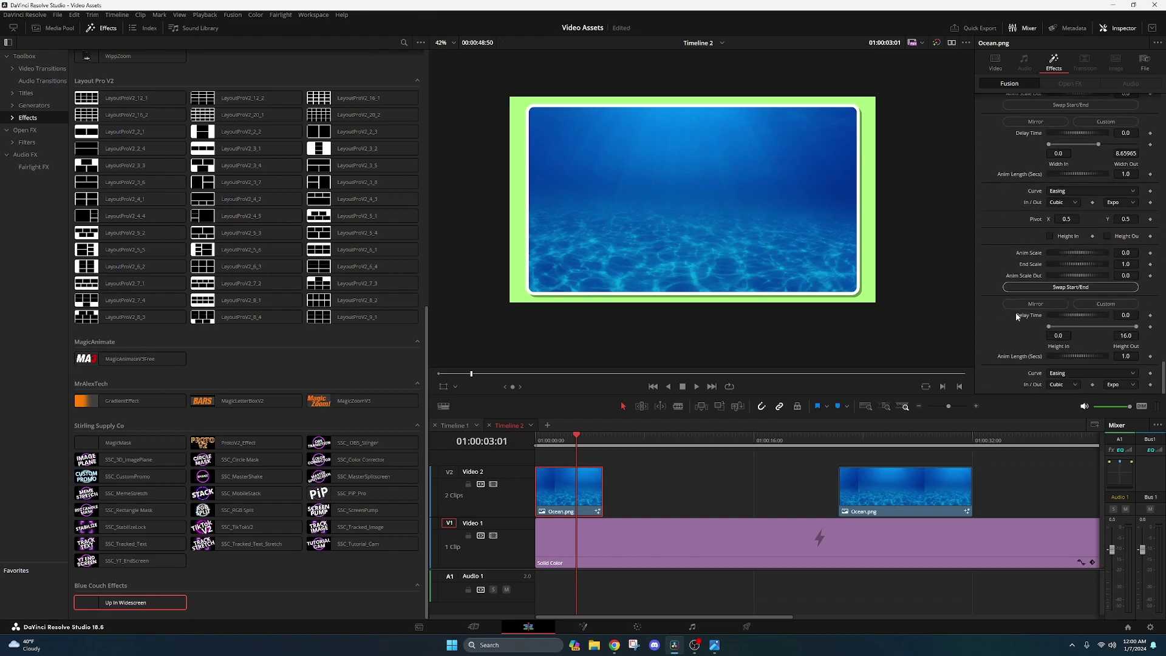
{"action": "scroll", "coordinate": [1012, 172], "scroll_direction": "up", "scroll_amount": 20}
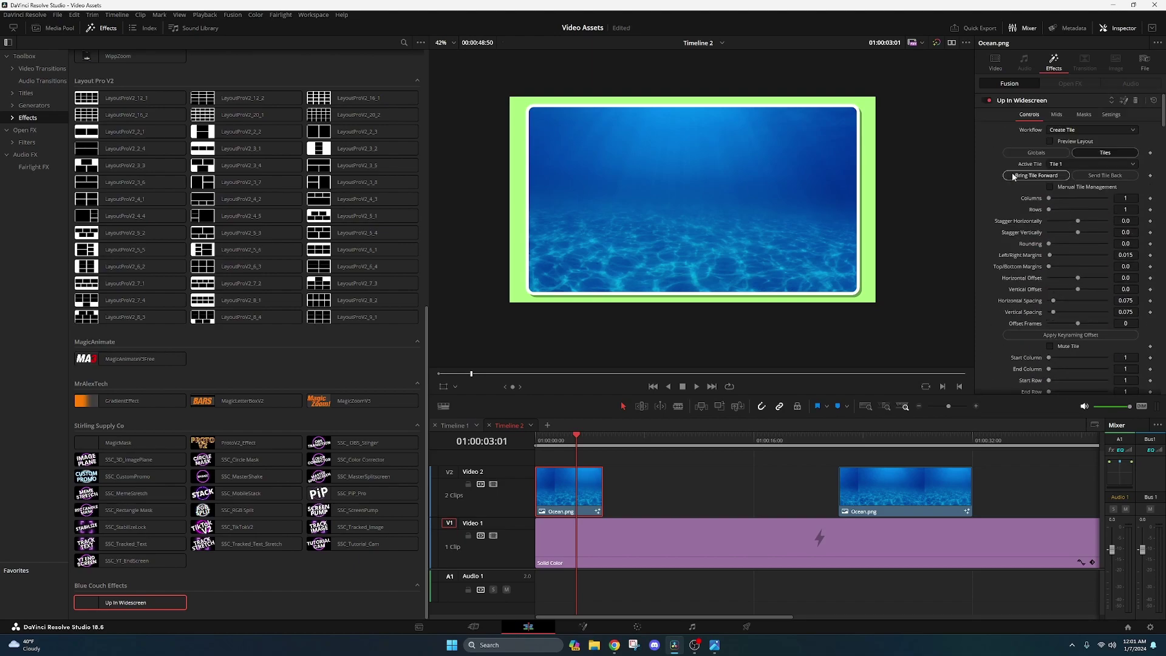
{"action": "left_click", "coordinate": [1052, 116]}
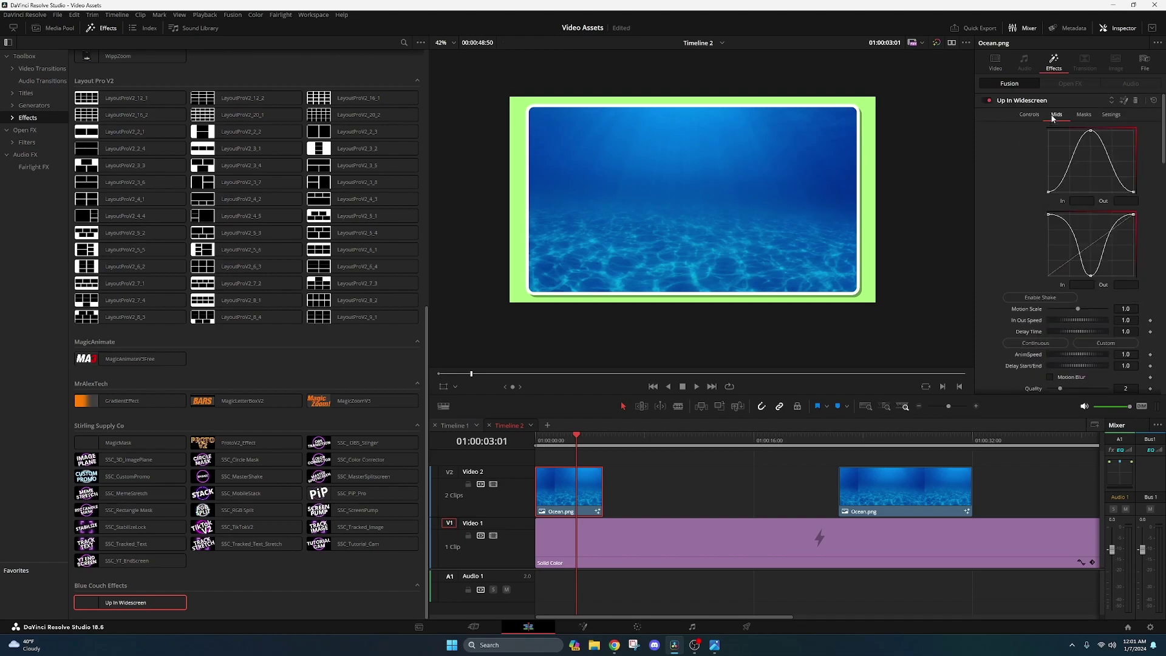
{"action": "left_click", "coordinate": [1083, 114]}
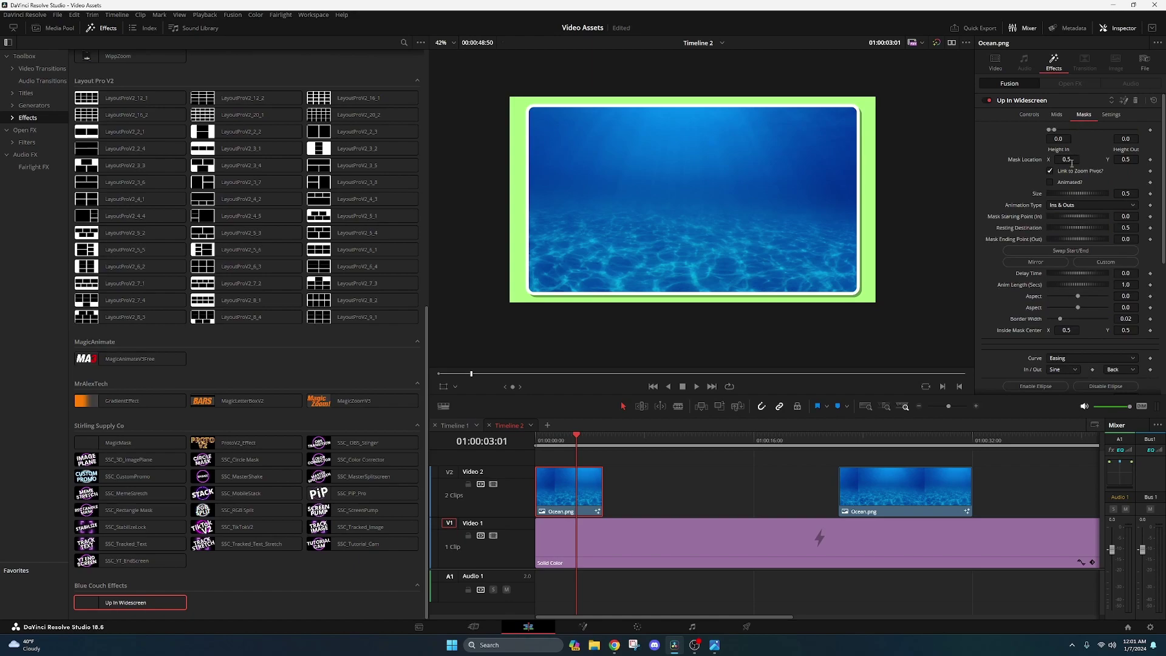
{"action": "left_click", "coordinate": [1109, 114]}
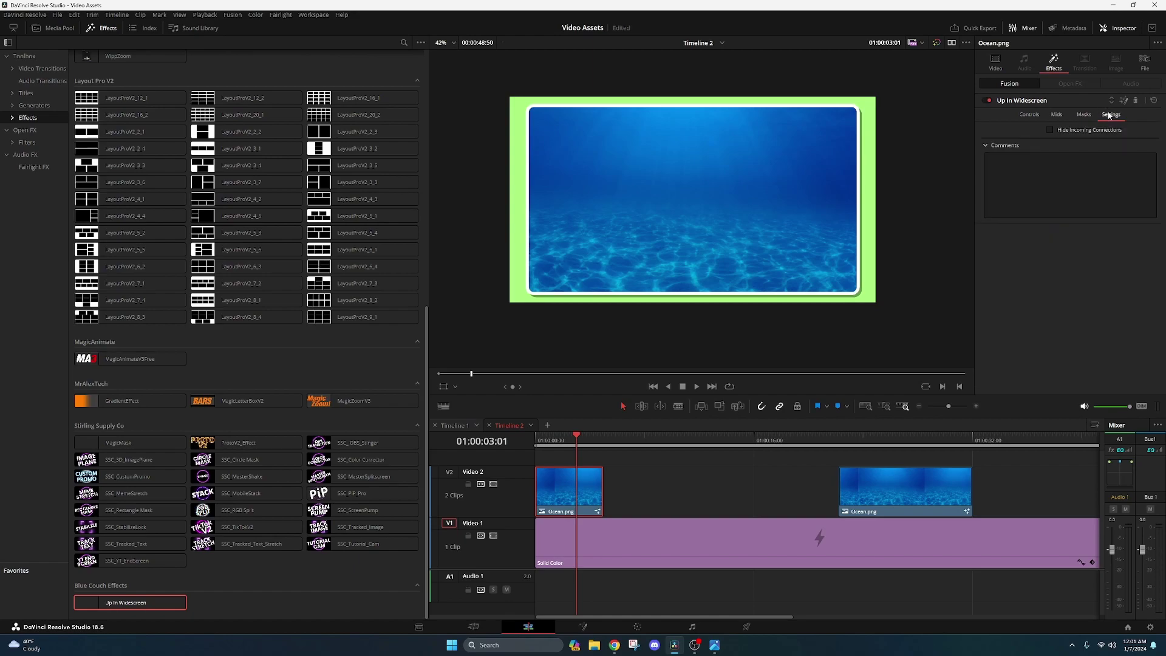
{"action": "left_click", "coordinate": [1035, 116]}
Step: Change the Up In Widescreen tile color to yellow and set the tile border to -0.04
{"action": "scroll", "coordinate": [1011, 215], "scroll_direction": "down", "scroll_amount": 5}
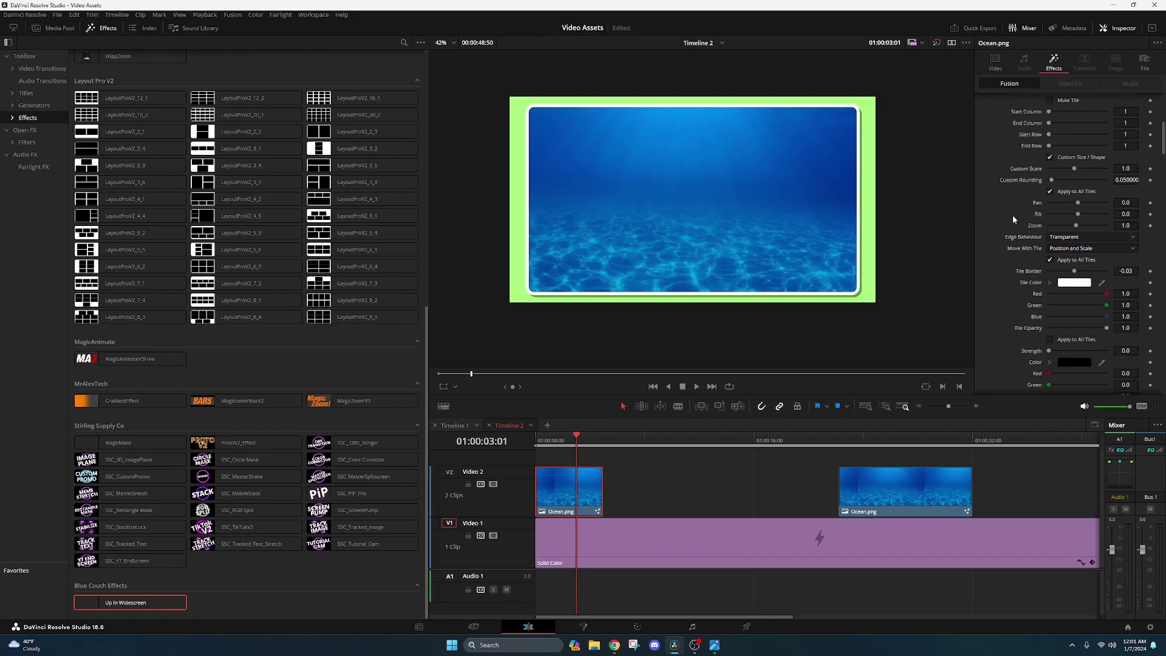
{"action": "left_click", "coordinate": [1062, 282]}
{"action": "left_click", "coordinate": [559, 285]}
{"action": "left_click", "coordinate": [671, 404]}
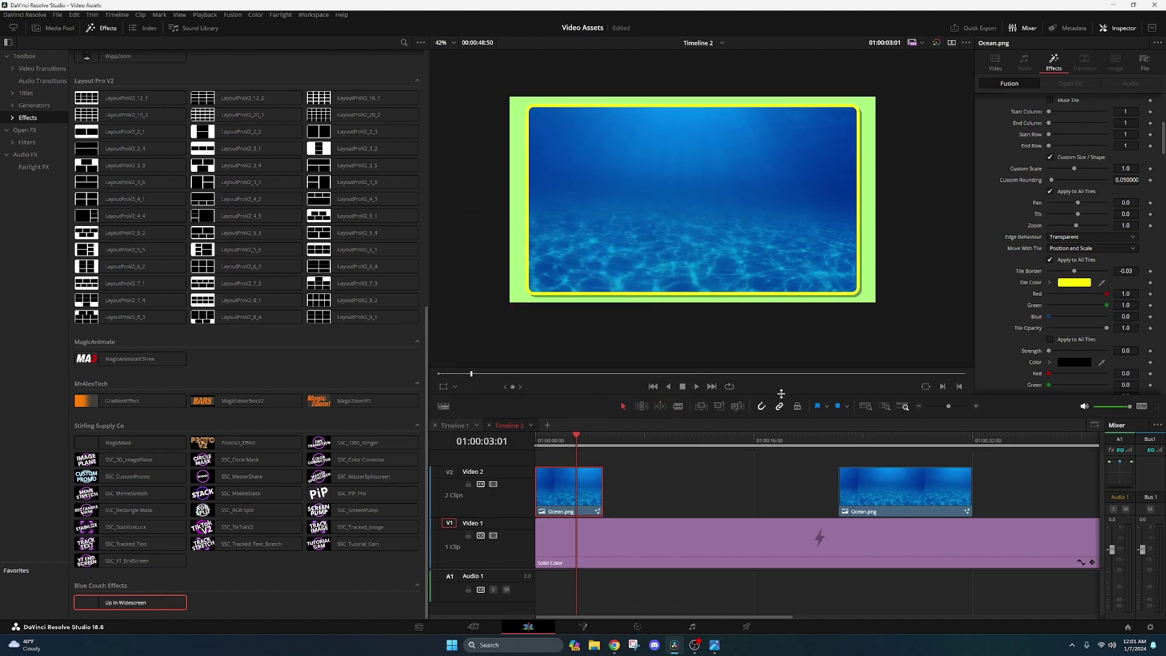
{"action": "left_click", "coordinate": [1132, 273]}
{"action": "key", "text": "Tab"}
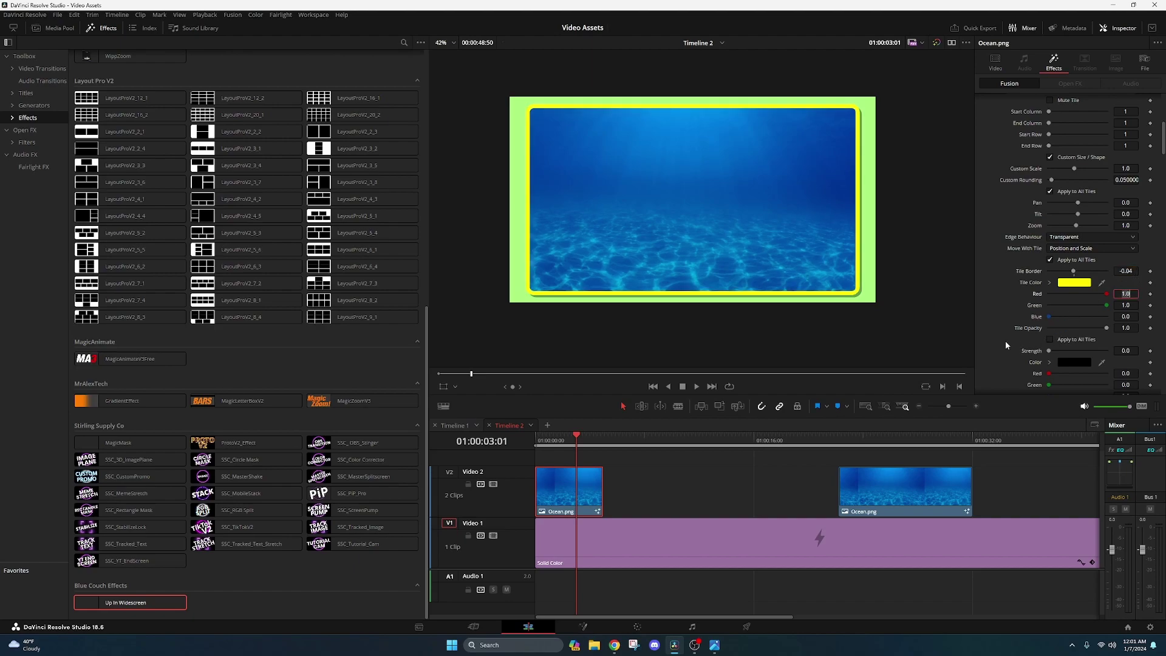
Step: Adjust the effect's shadow to drop shadow 0.559, shadow angle 106.0 and shadow distance 0.0906
{"action": "scroll", "coordinate": [1004, 341], "scroll_direction": "down", "scroll_amount": 5}
{"action": "scroll", "coordinate": [1004, 340], "scroll_direction": "down", "scroll_amount": 10}
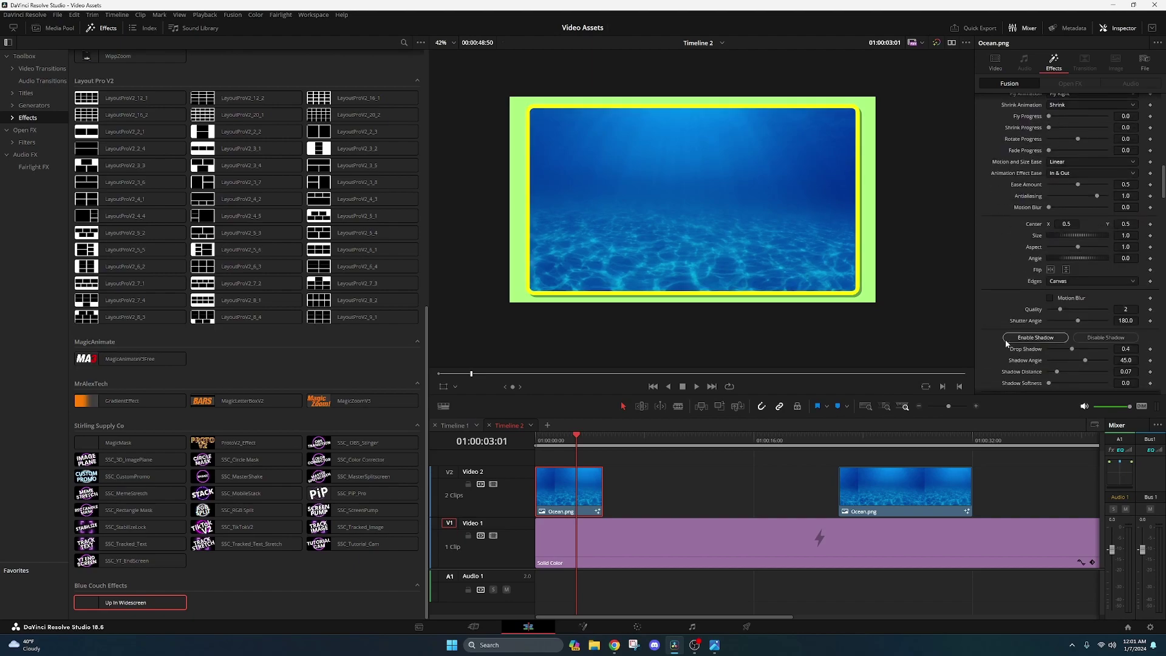
{"action": "scroll", "coordinate": [1006, 344], "scroll_direction": "down", "scroll_amount": 2}
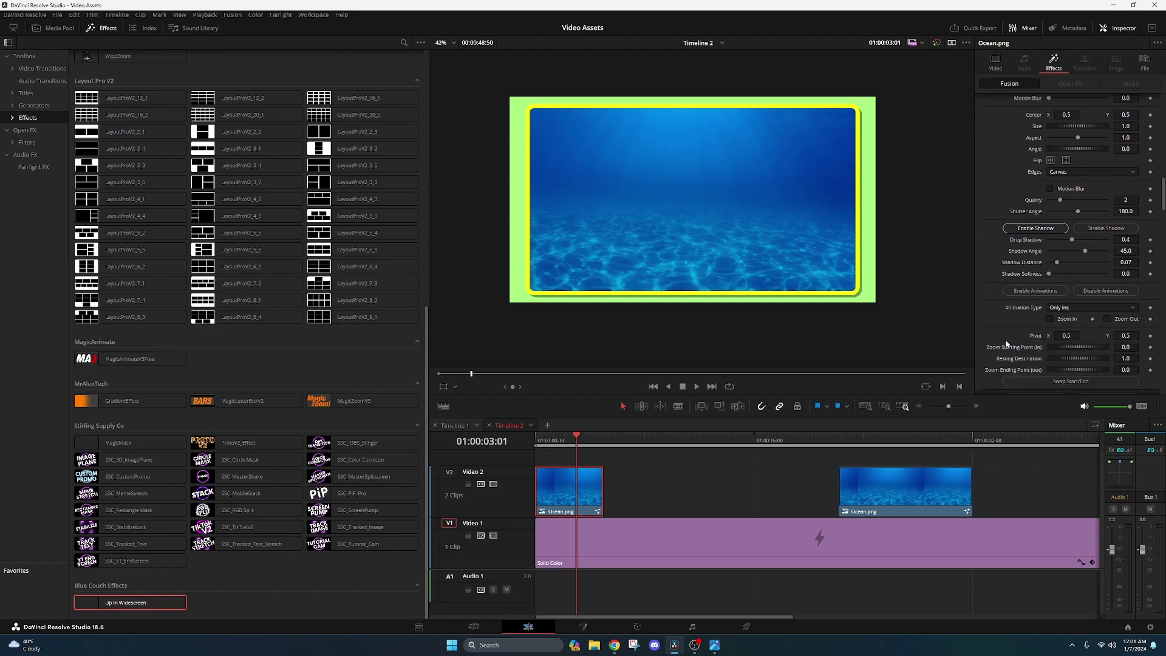
{"action": "left_click_drag", "start_coordinate": [1071, 240], "coordinate": [1061, 263]}
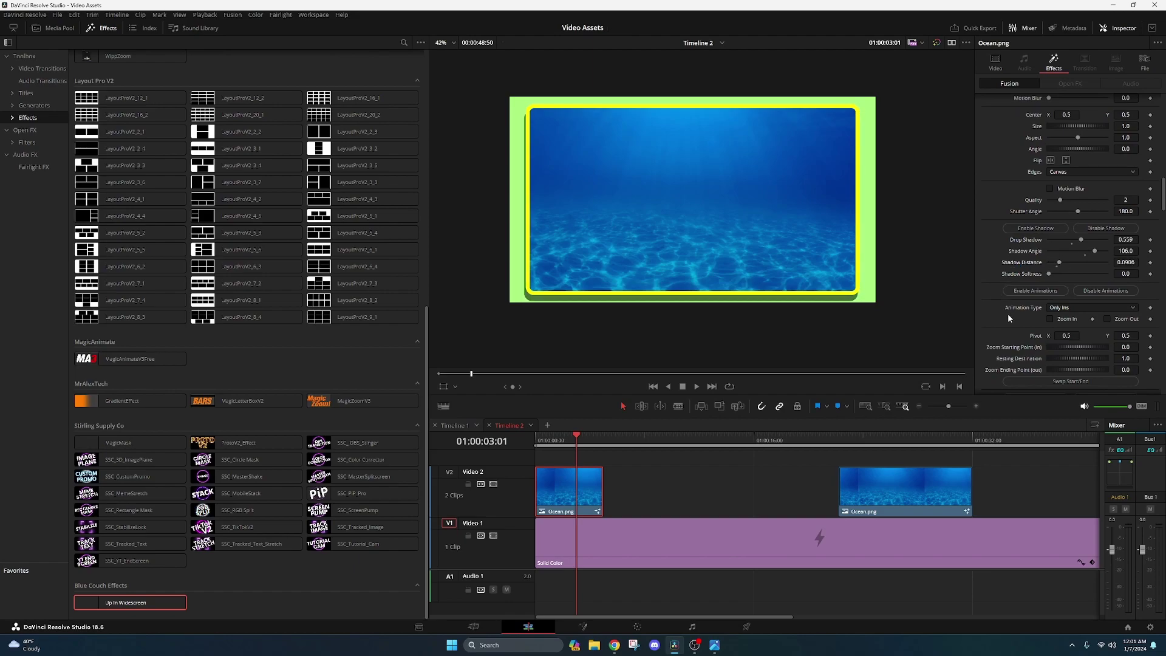
Step: Disable the effect's Whip In animation and enable Spin In instead
{"action": "scroll", "coordinate": [1006, 316], "scroll_direction": "down", "scroll_amount": 5}
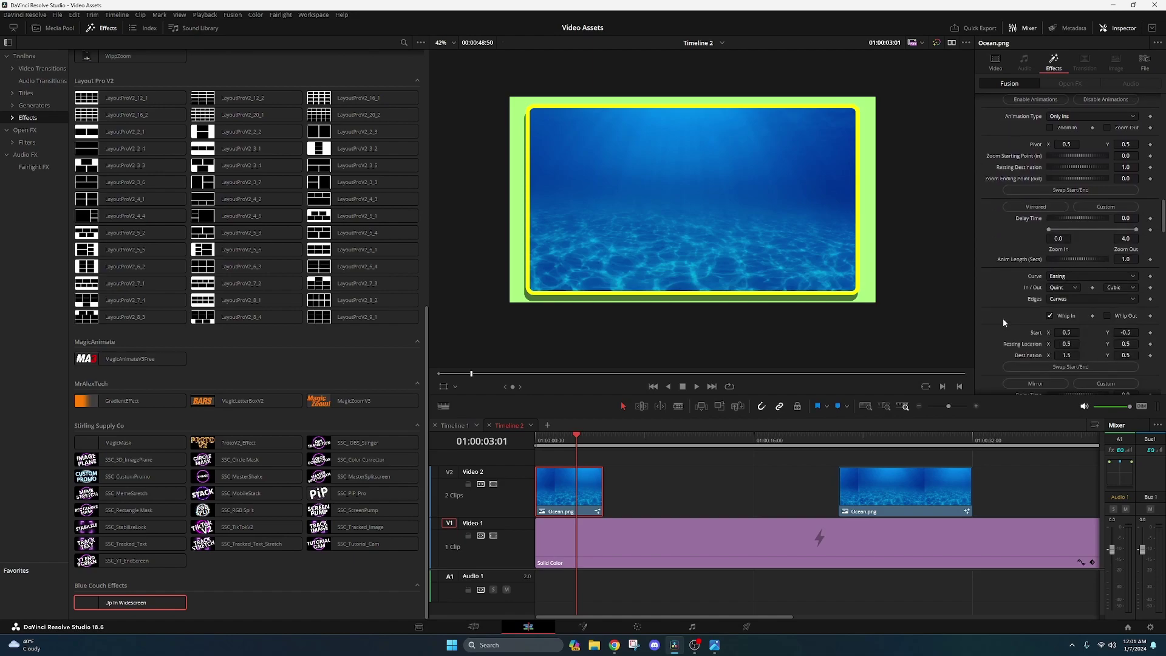
{"action": "left_click", "coordinate": [1050, 316]}
{"action": "scroll", "coordinate": [1035, 305], "scroll_direction": "down", "scroll_amount": 3}
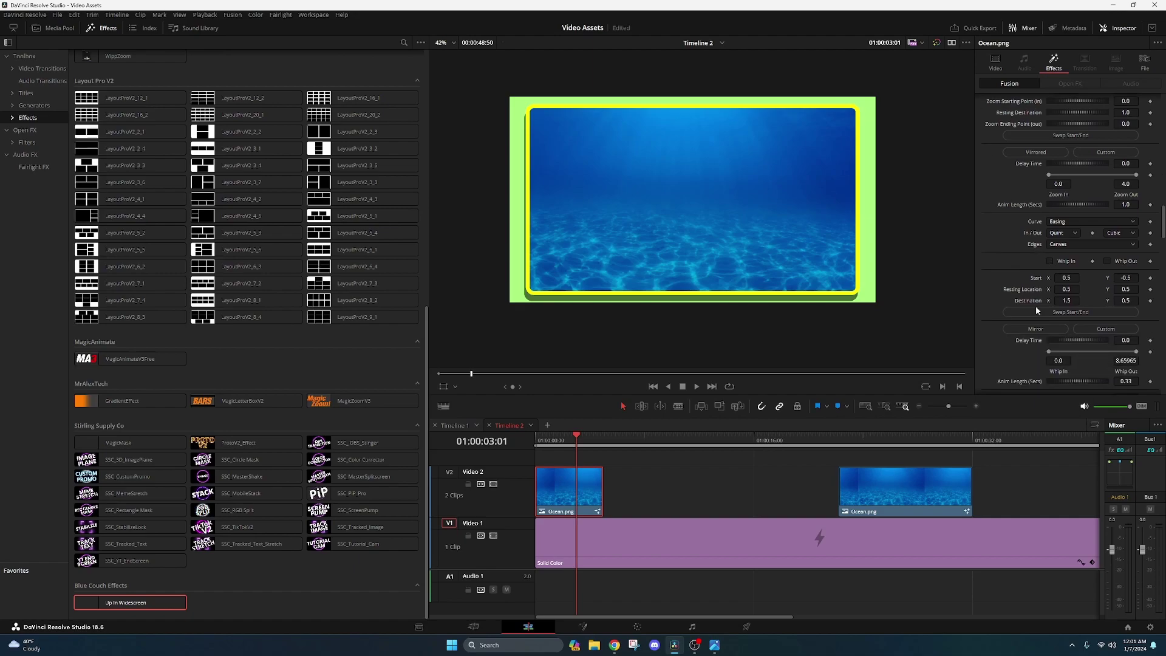
{"action": "scroll", "coordinate": [1033, 307], "scroll_direction": "down", "scroll_amount": 2}
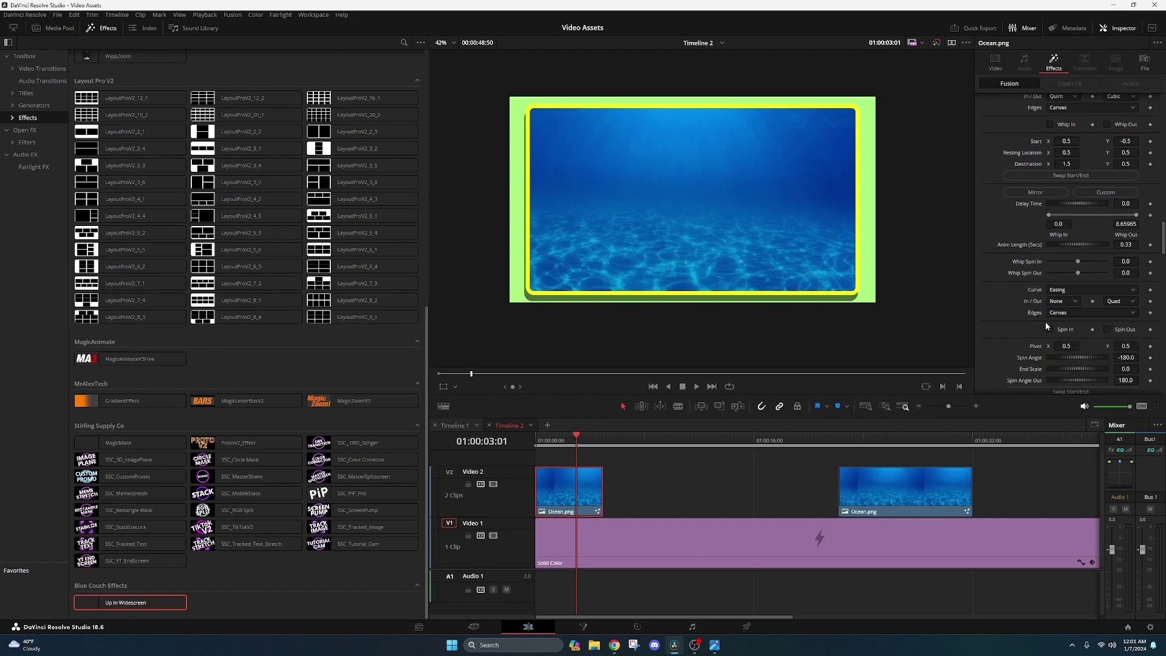
{"action": "left_click", "coordinate": [1049, 329]}
Step: Set the spin animation length to 0.33 seconds
{"action": "scroll", "coordinate": [1026, 326], "scroll_direction": "down", "scroll_amount": 2}
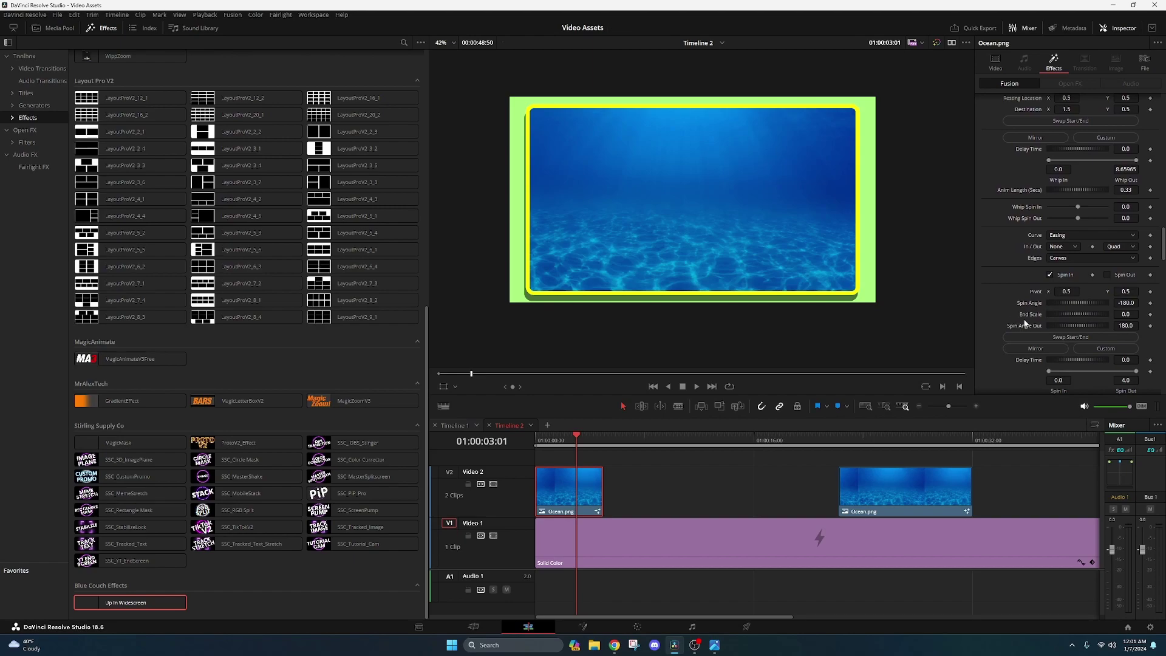
{"action": "scroll", "coordinate": [1135, 364], "scroll_direction": "down", "scroll_amount": 1}
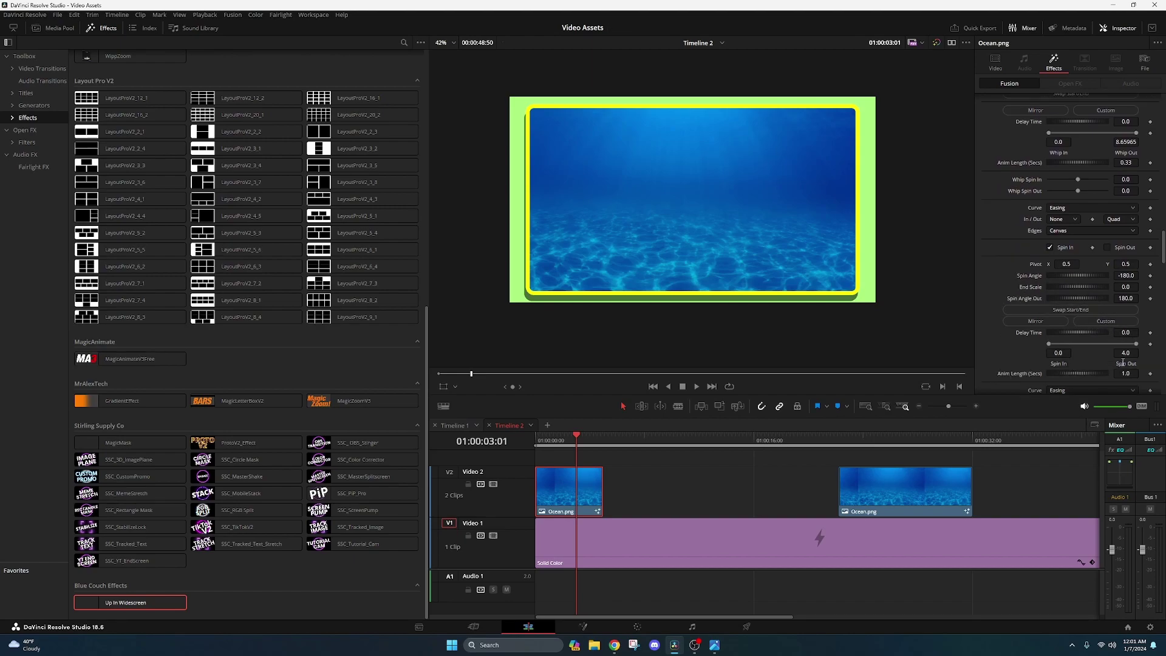
{"action": "left_click", "coordinate": [1133, 374]}
{"action": "type", "text": "0.33"}
{"action": "scroll", "coordinate": [1133, 374], "scroll_direction": "down", "scroll_amount": 3}
{"action": "left_click", "coordinate": [1133, 375]}
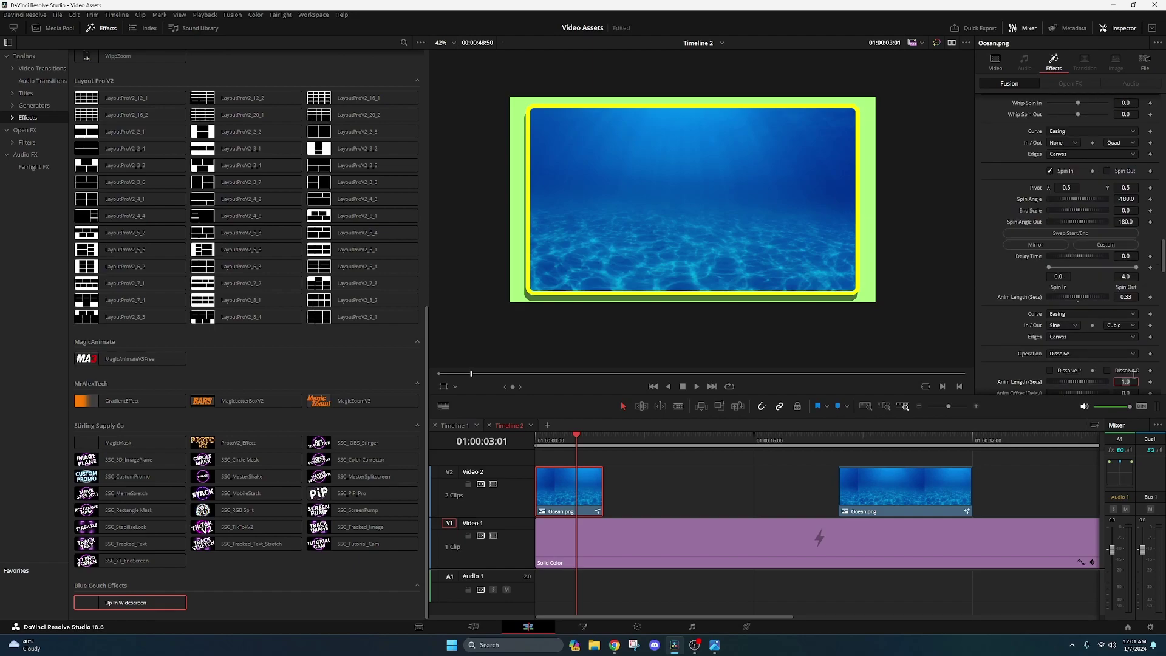
Step: Play Timeline 2 from the start to check the Spin In animation on the first Ocean.png clip, and stop playback
{"action": "left_click_drag", "start_coordinate": [564, 439], "coordinate": [536, 439]}
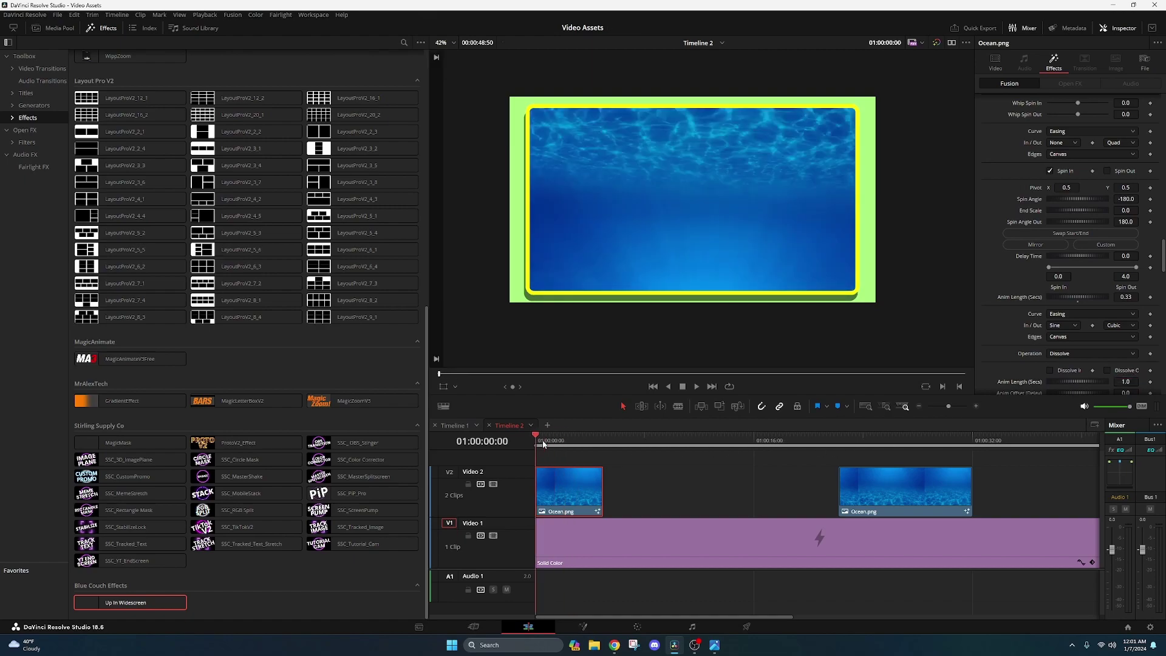
{"action": "key", "text": "space"}
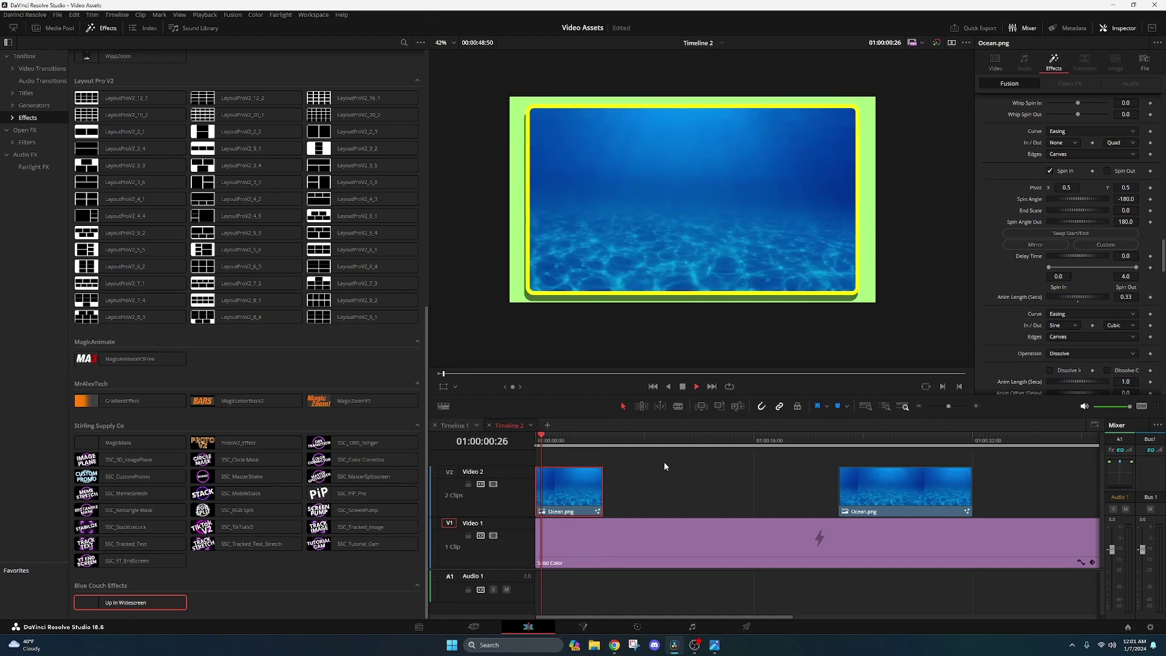
{"action": "left_click", "coordinate": [682, 387]}
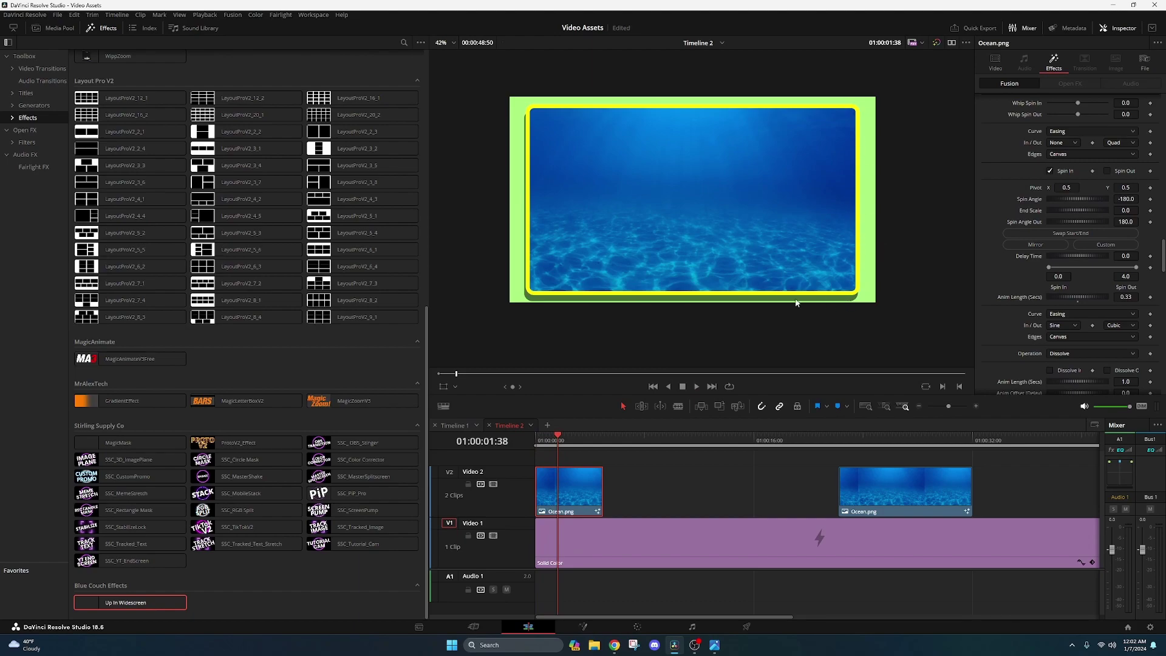
Step: Remove the customized Up In Widescreen effect from the first Ocean.png clip, reapply a fresh copy from Blue Couch Effects, and save the project
{"action": "scroll", "coordinate": [1015, 176], "scroll_direction": "up", "scroll_amount": 10}
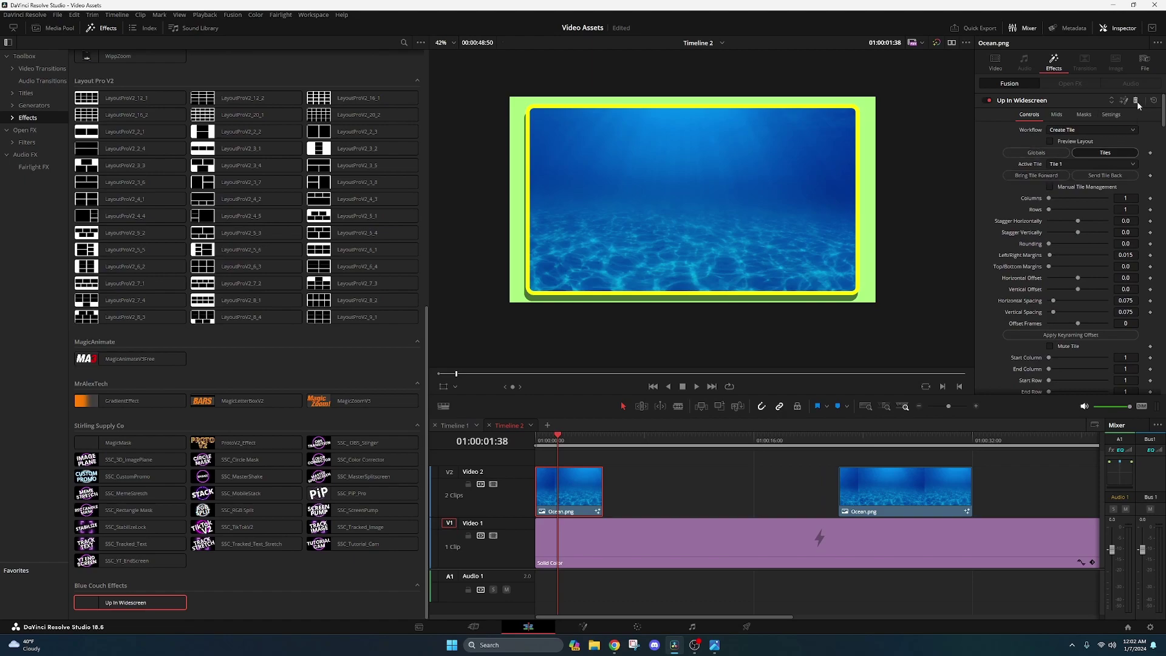
{"action": "left_click", "coordinate": [1135, 100]}
{"action": "left_click_drag", "start_coordinate": [139, 607], "coordinate": [557, 481]}
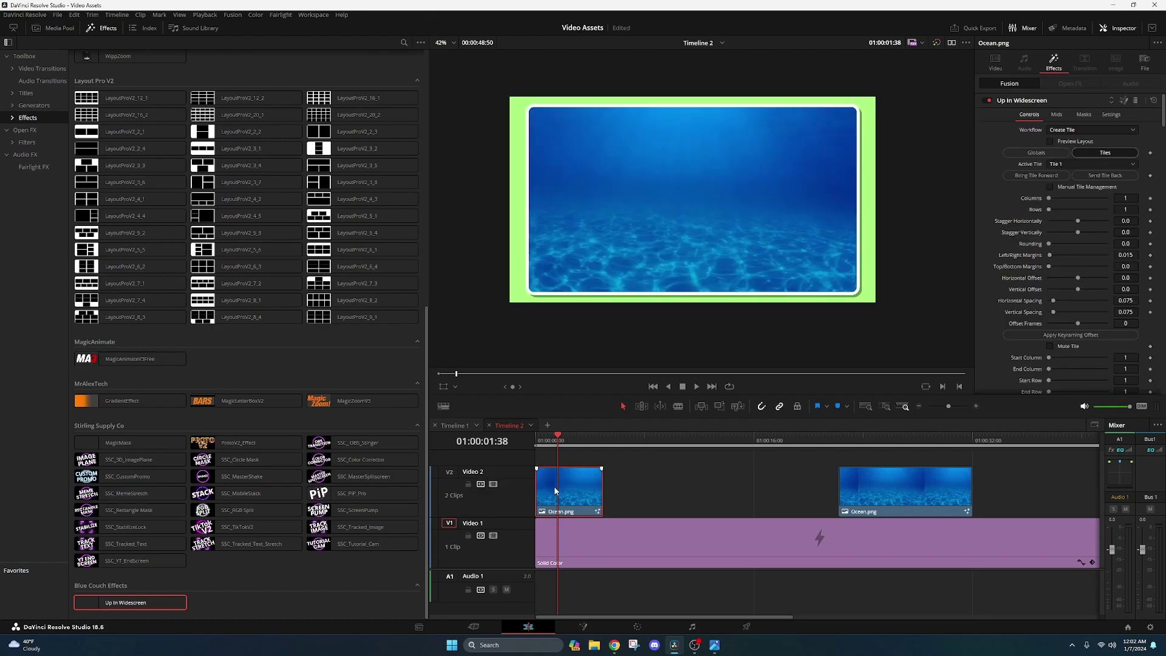
{"action": "key", "text": "ctrl+s"}
Step: Open Timeline 1 and select the whole group of Ocean.png clips on Video 2 above the Solid Color clip
{"action": "left_click", "coordinate": [455, 425]}
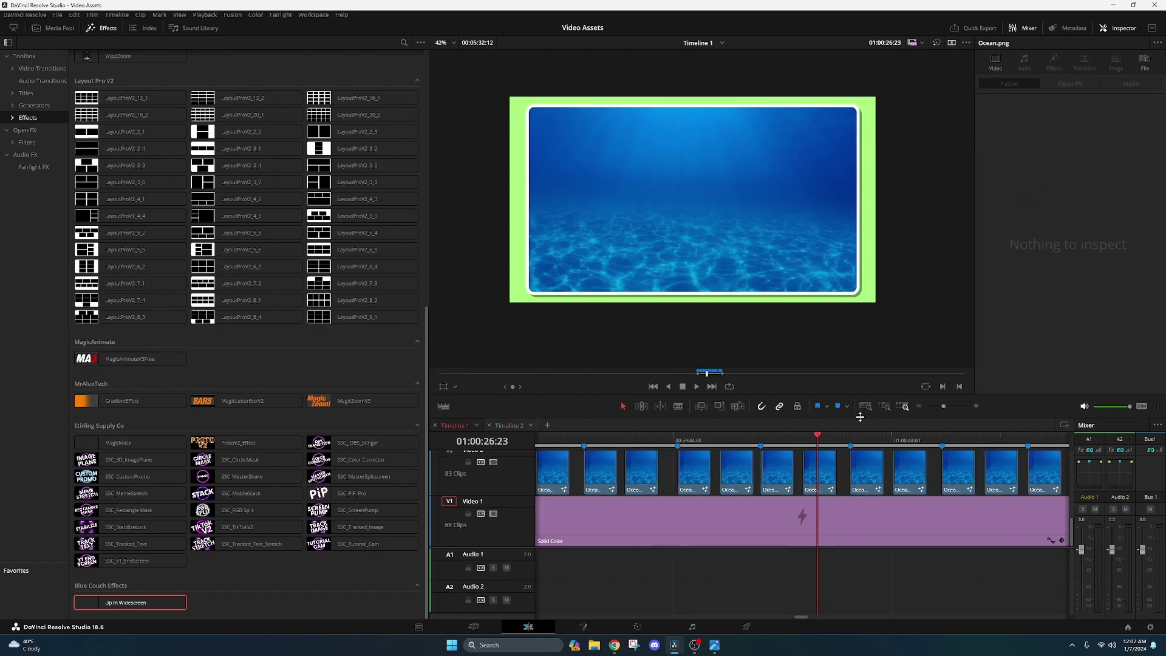
{"action": "left_click", "coordinate": [919, 406]}
{"action": "left_click", "coordinate": [919, 407]}
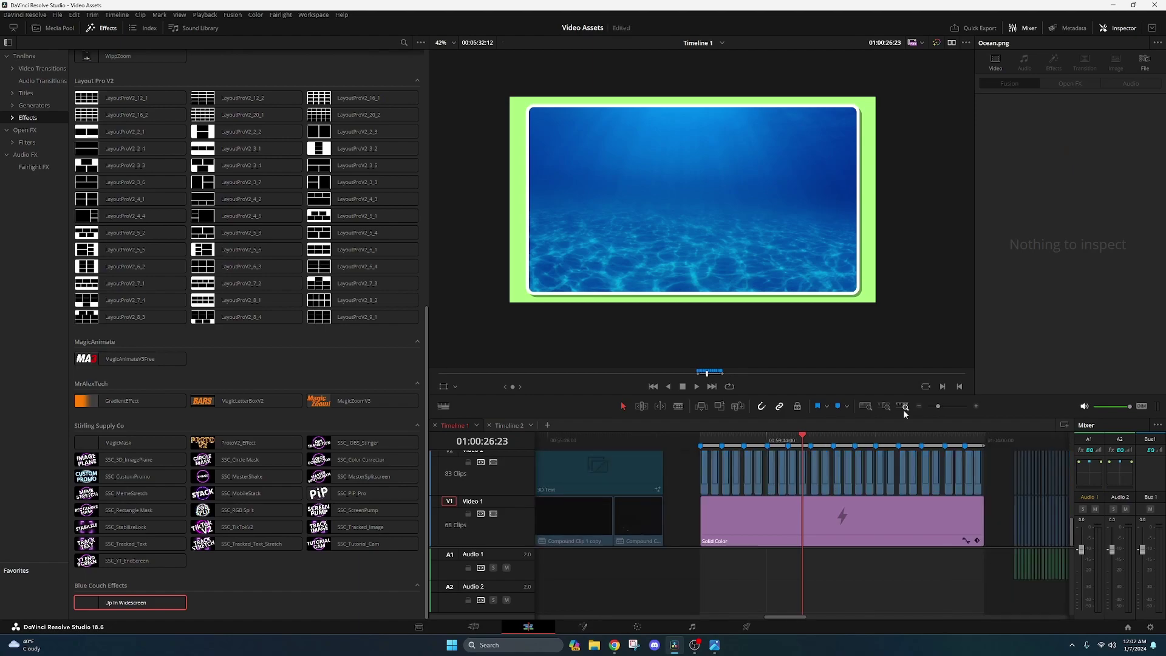
{"action": "scroll", "coordinate": [802, 475], "scroll_direction": "up", "scroll_amount": 1}
{"action": "left_click", "coordinate": [803, 475]}
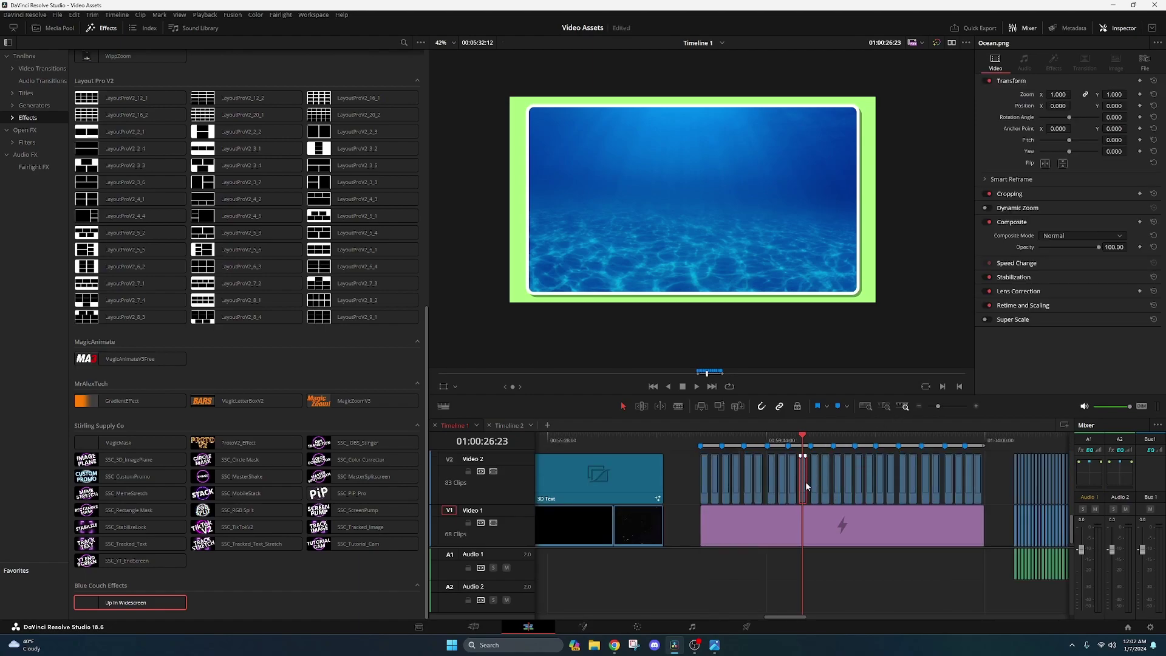
{"action": "left_click_drag", "start_coordinate": [990, 477], "coordinate": [699, 486]}
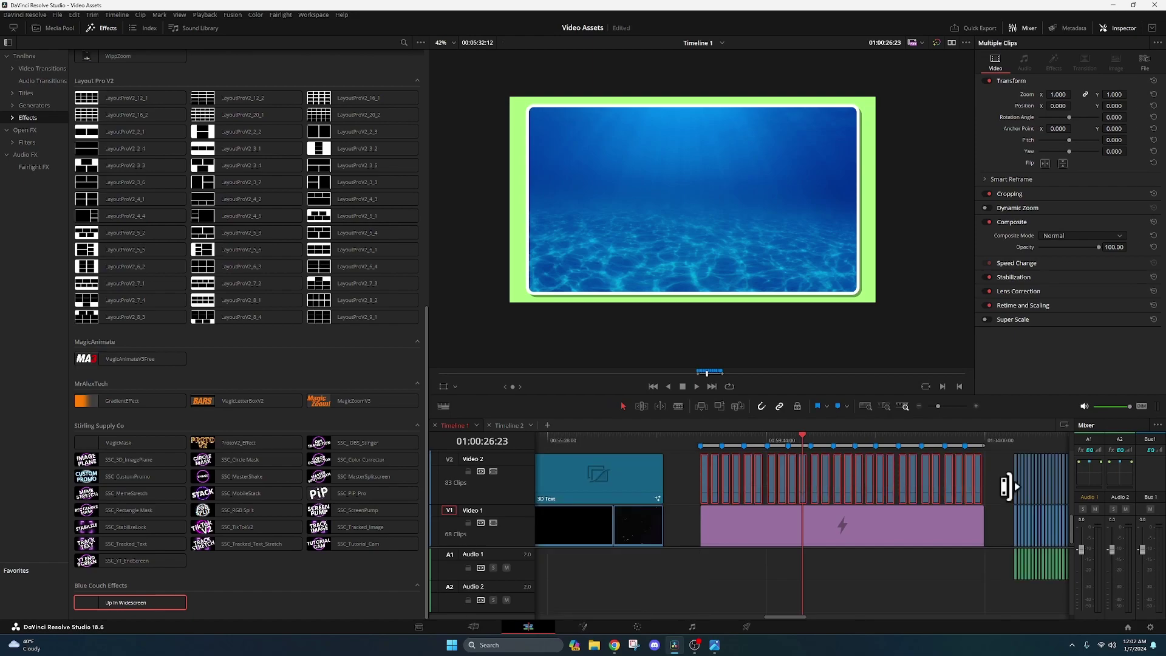